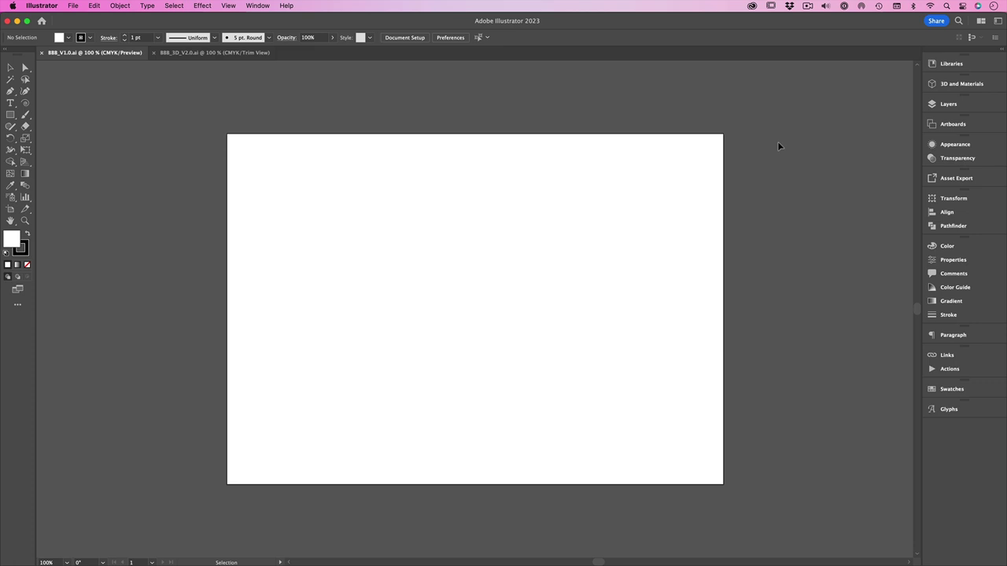
# - Draw a circle about 99 mm in diameter at the centre of the artboard with the Ellipse tool
pyautogui.click(10, 114)
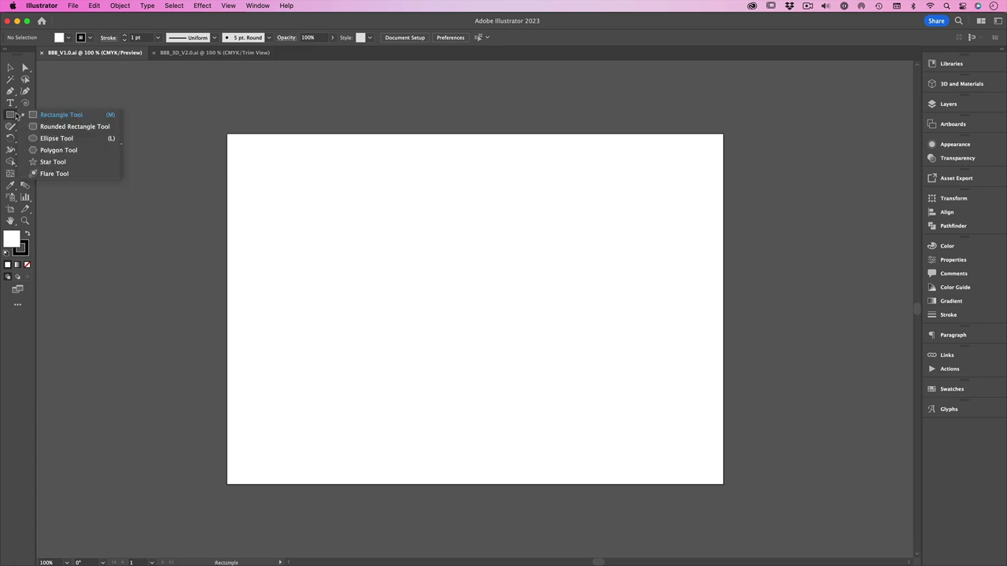
pyautogui.click(76, 138)
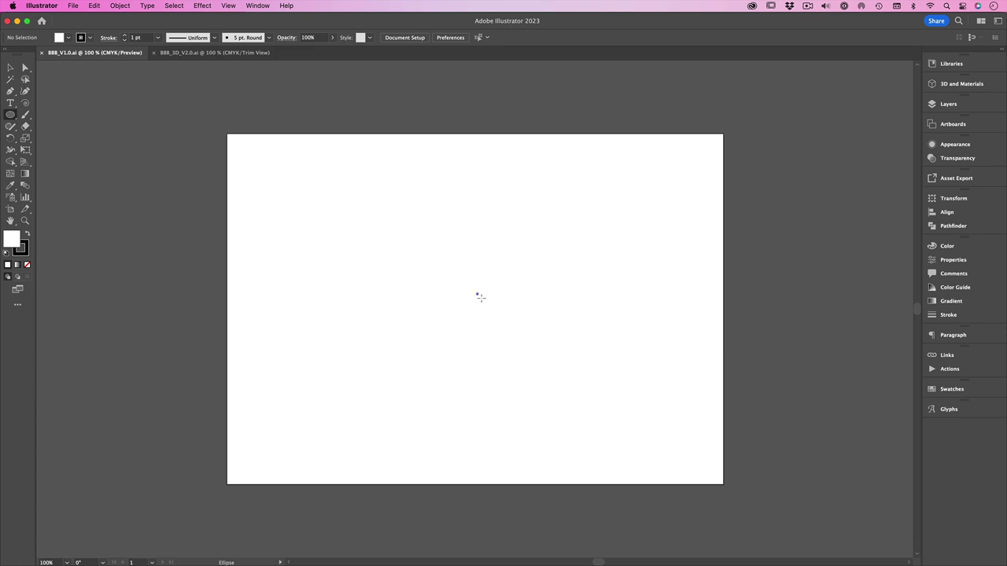
pyautogui.moveTo(479, 298); pyautogui.dragTo(561, 361)
pyautogui.press('v')
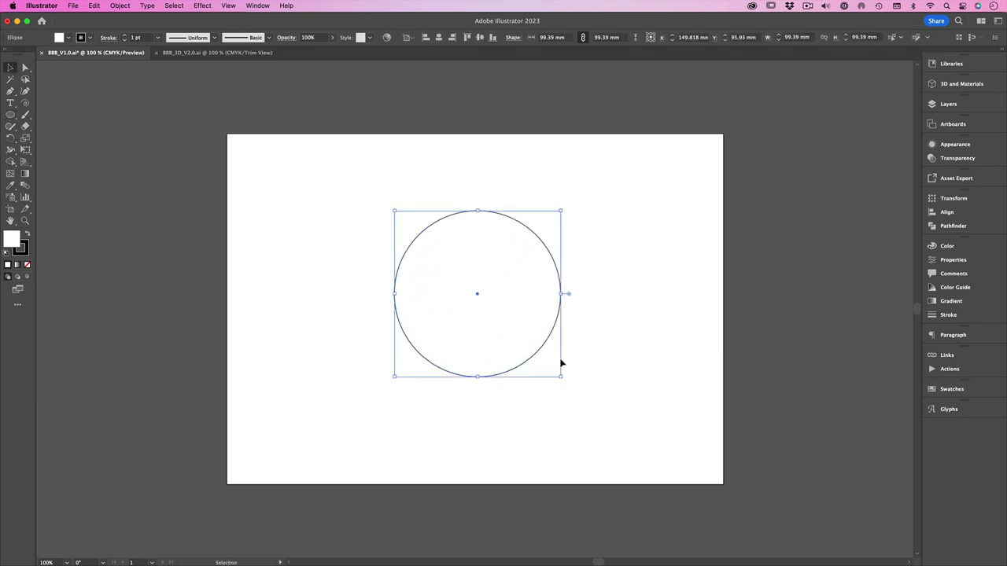
pyautogui.click(638, 359)
# - Offset the circle's path by -35 mm with miter joins to create a concentric inner circle
pyautogui.click(558, 292)
pyautogui.click(122, 6)
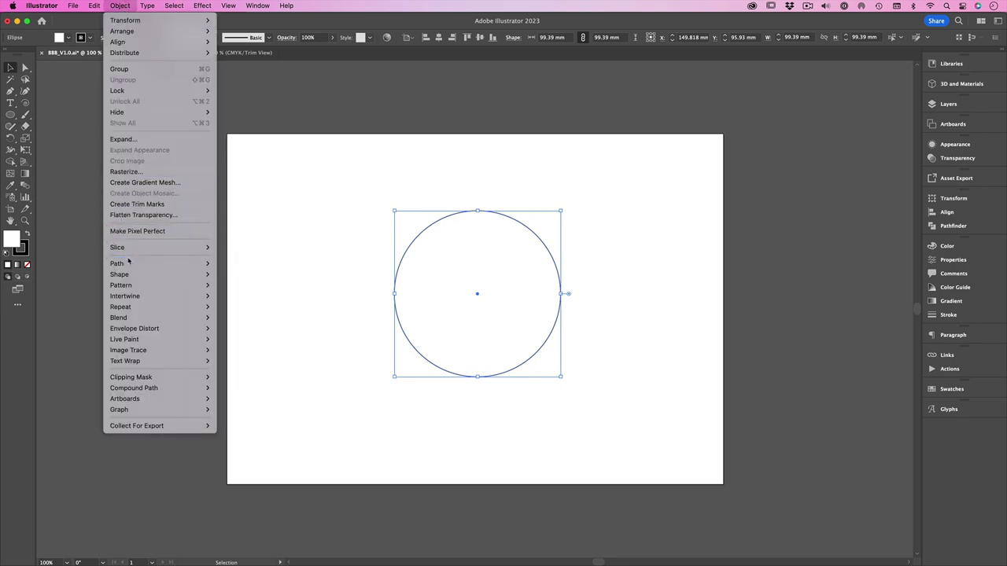
pyautogui.moveTo(130, 264)
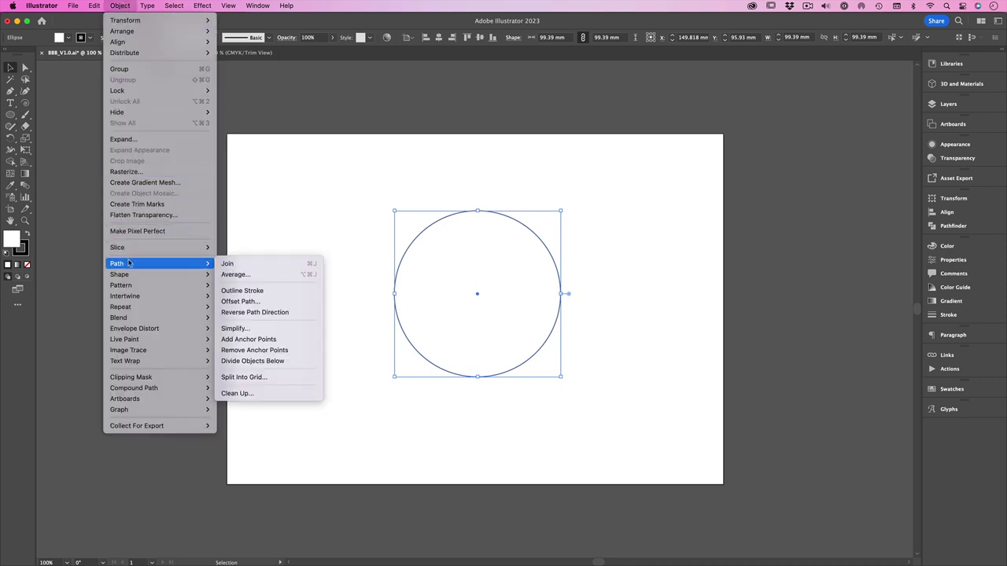
pyautogui.click(274, 302)
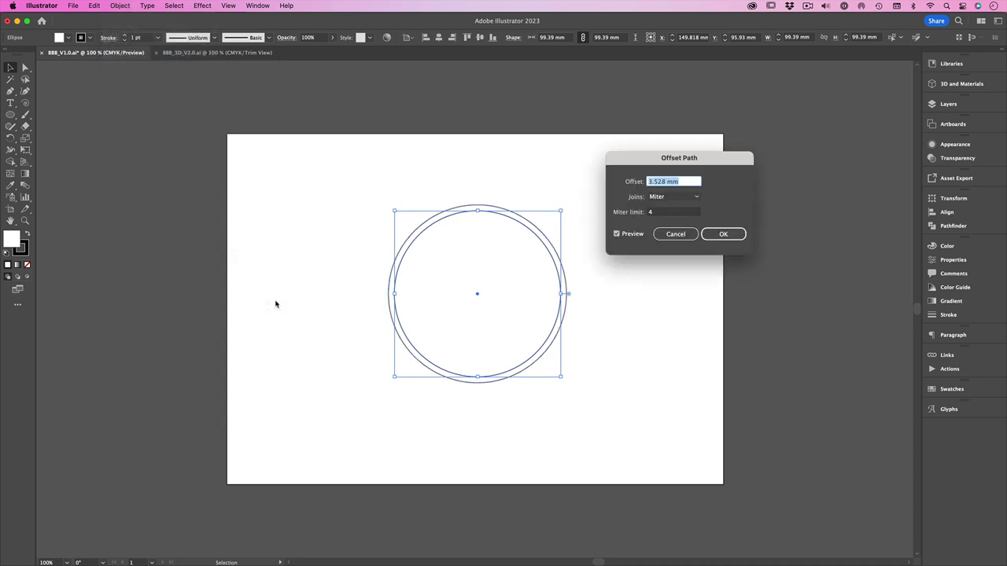
pyautogui.write('-25')
pyautogui.press('Tab')
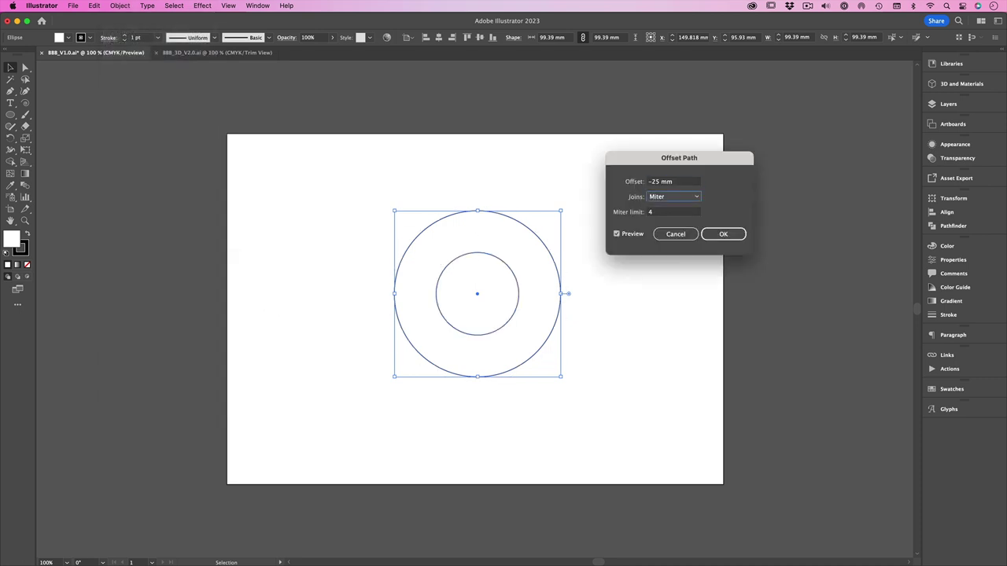
pyautogui.click(660, 183)
pyautogui.press('BackSpace')
pyautogui.write('35')
pyautogui.press('Tab')
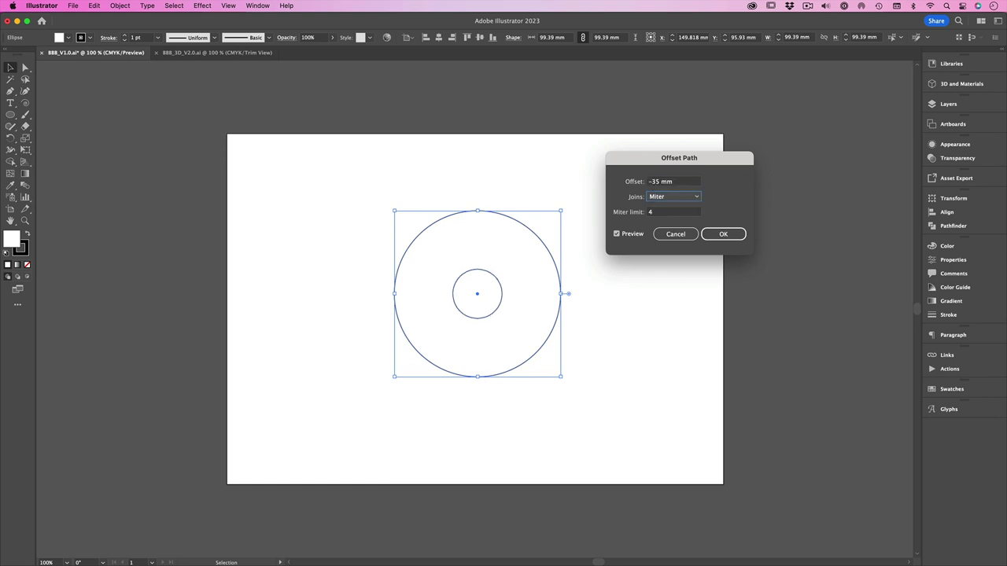
pyautogui.click(733, 231)
pyautogui.click(707, 245)
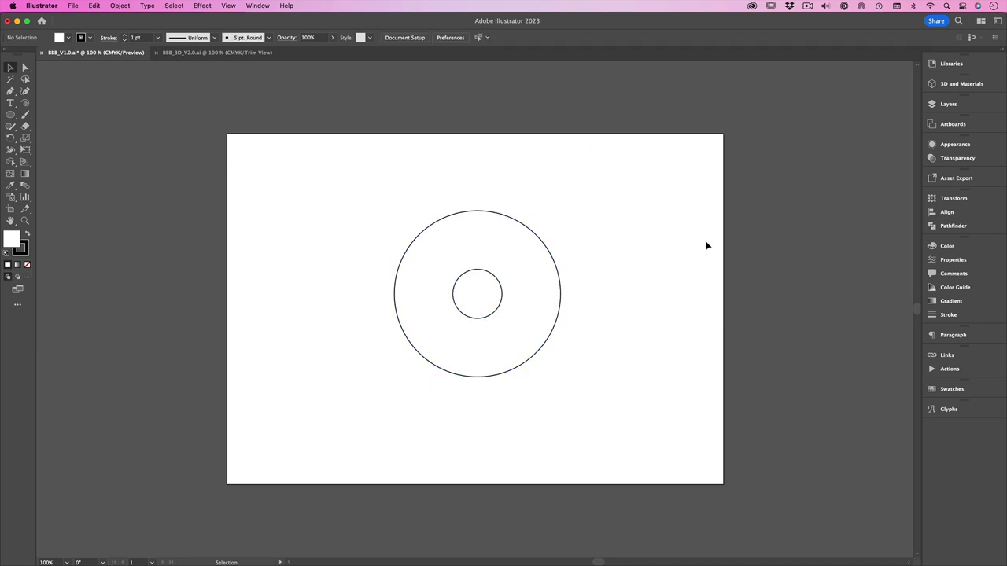
# - Cut the inner circle out of the larger circle with Pathfinder's Minus Front to make a ring
pyautogui.click(479, 292)
pyautogui.keyDown('shift'); pyautogui.click(534, 253); pyautogui.keyUp('shift')
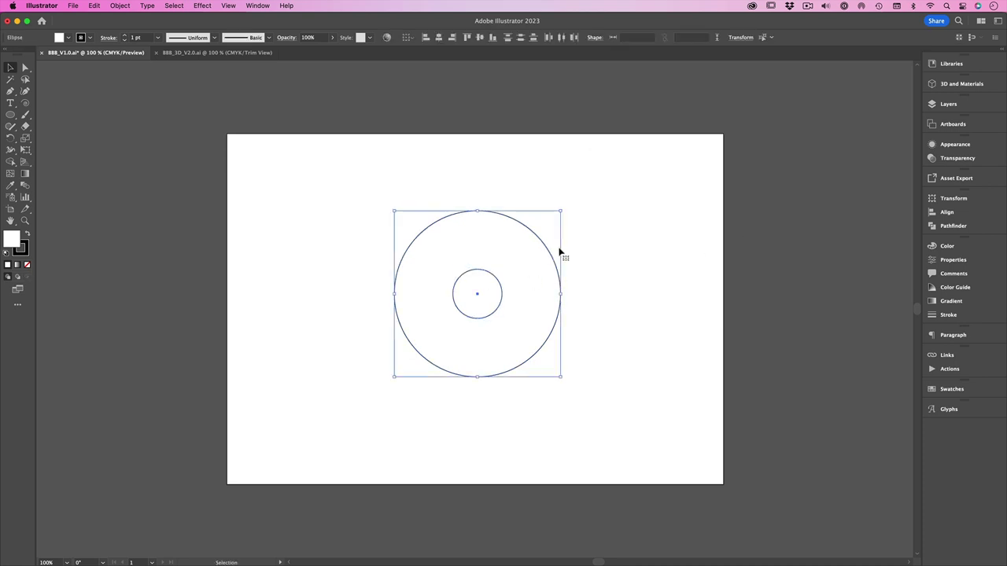
pyautogui.click(953, 226)
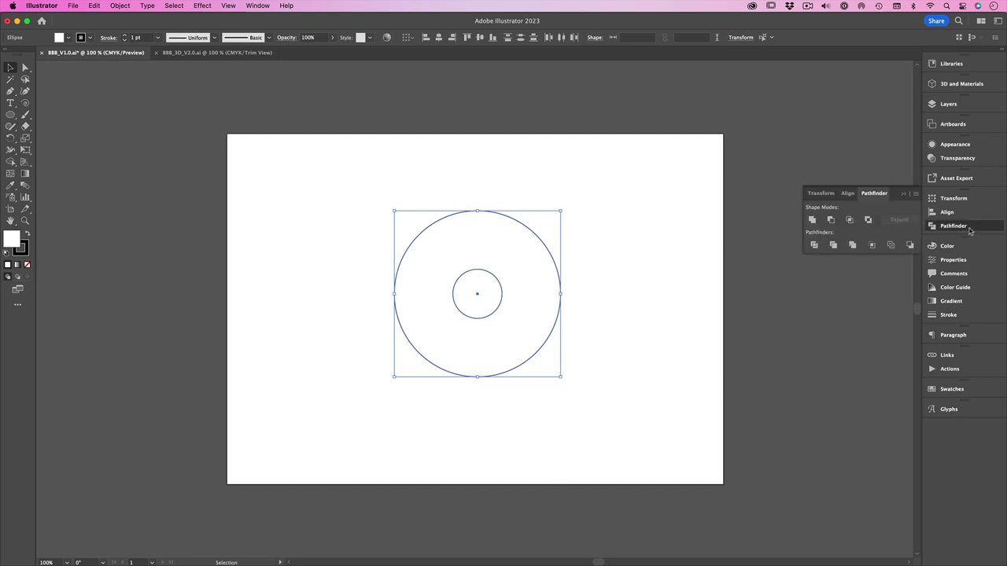
pyautogui.click(832, 225)
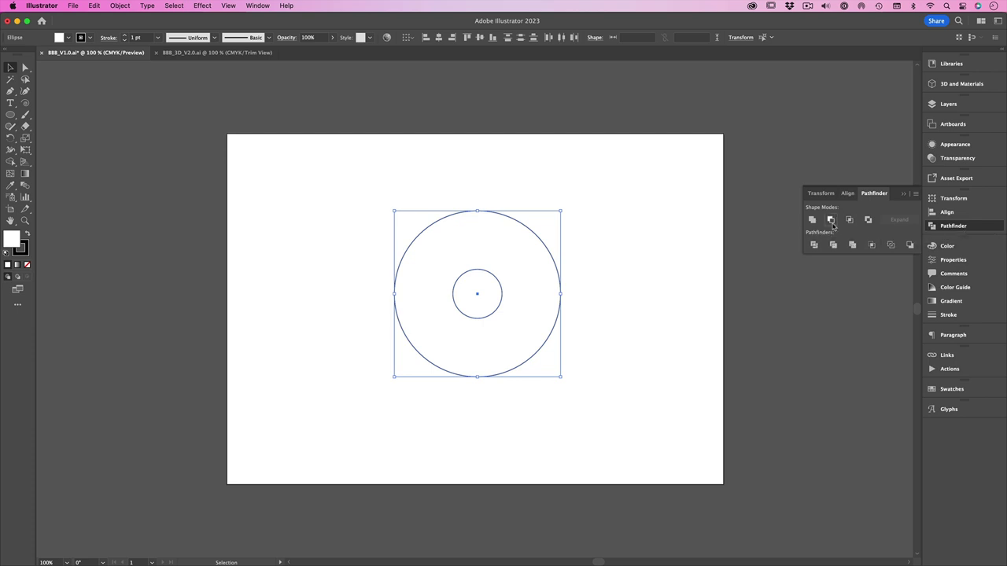
pyautogui.click(654, 284)
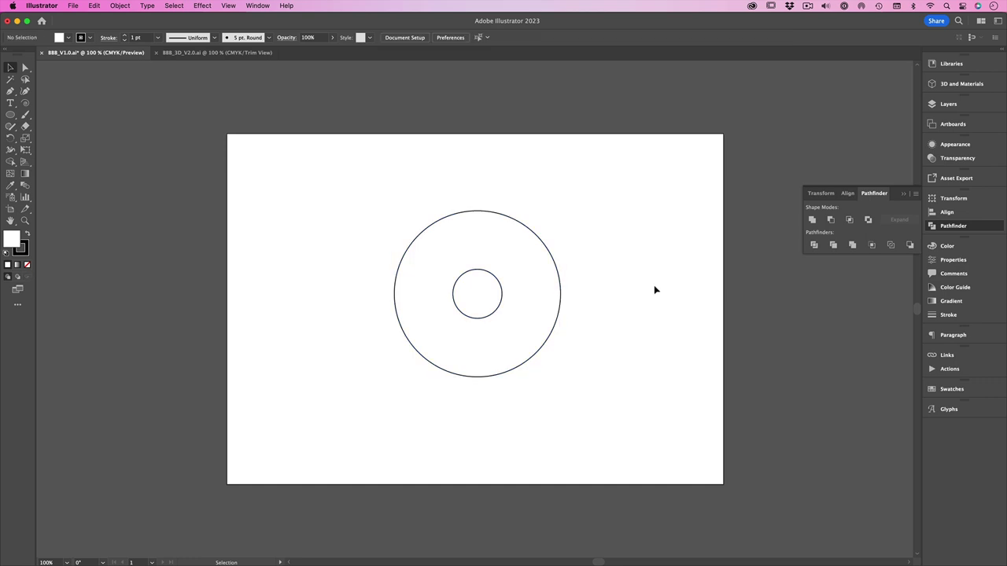
# - Move the ring partly off the artboard to check its hole, and undo the move
pyautogui.click(560, 313)
pyautogui.moveTo(560, 314); pyautogui.dragTo(263, 315)
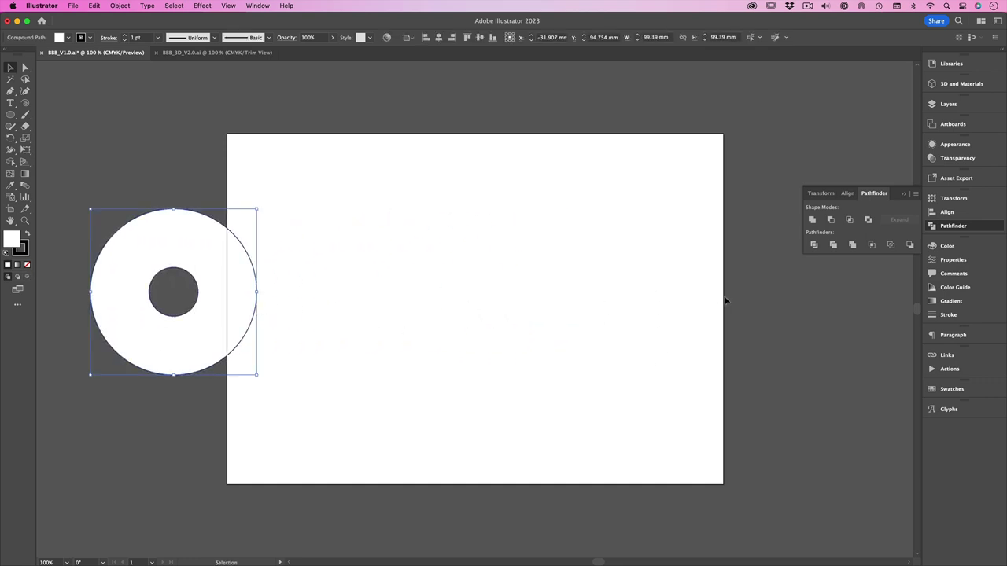
pyautogui.press('super+z')
# - Fill the ring with the light orange E5A055
pyautogui.click(820, 316)
pyautogui.press('super+a')
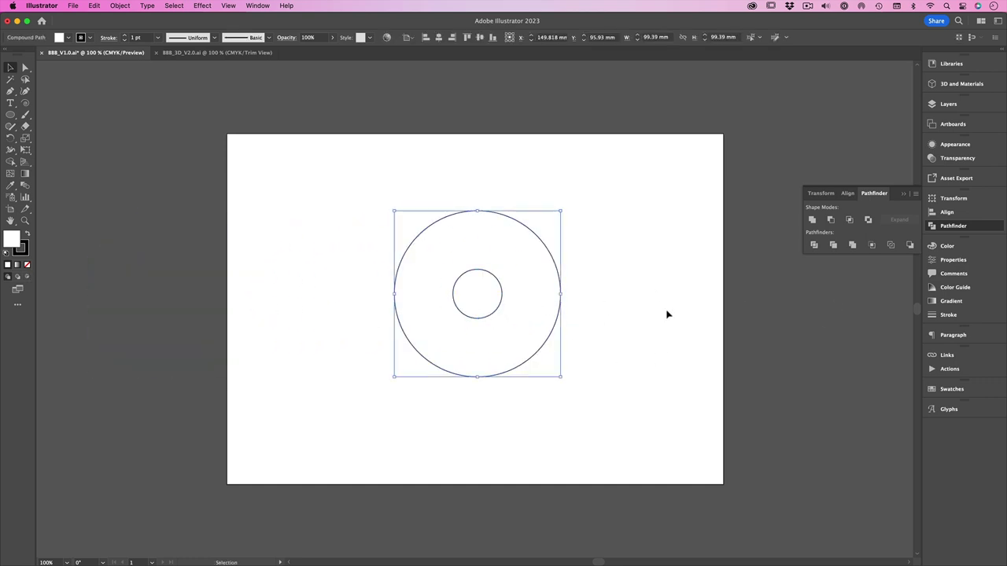
pyautogui.click(955, 287)
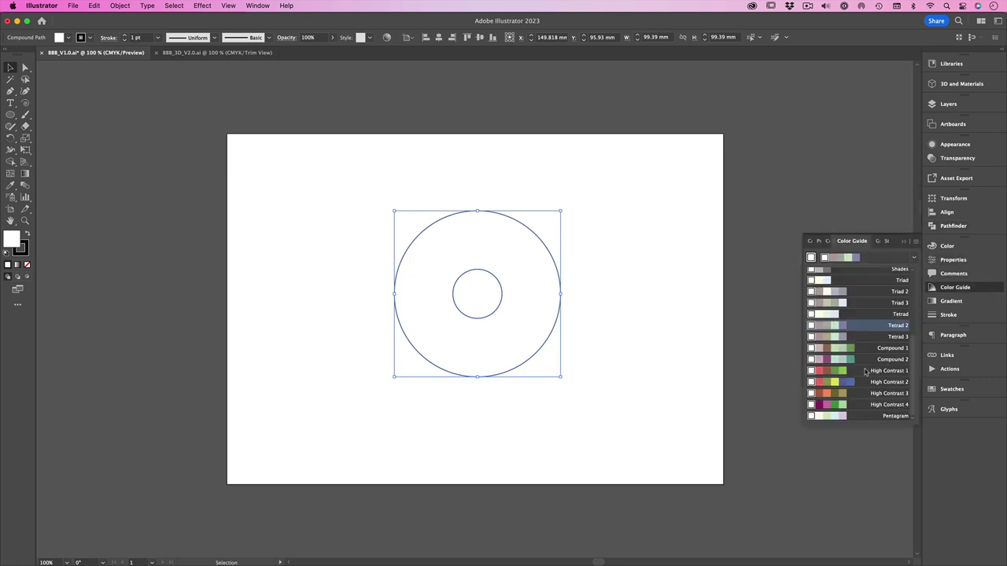
pyautogui.click(832, 258)
pyautogui.doubleClick(7, 239)
pyautogui.moveTo(734, 320); pyautogui.dragTo(750, 286)
pyautogui.moveTo(800, 396); pyautogui.dragTo(799, 390)
pyautogui.click(746, 289)
pyautogui.click(893, 280)
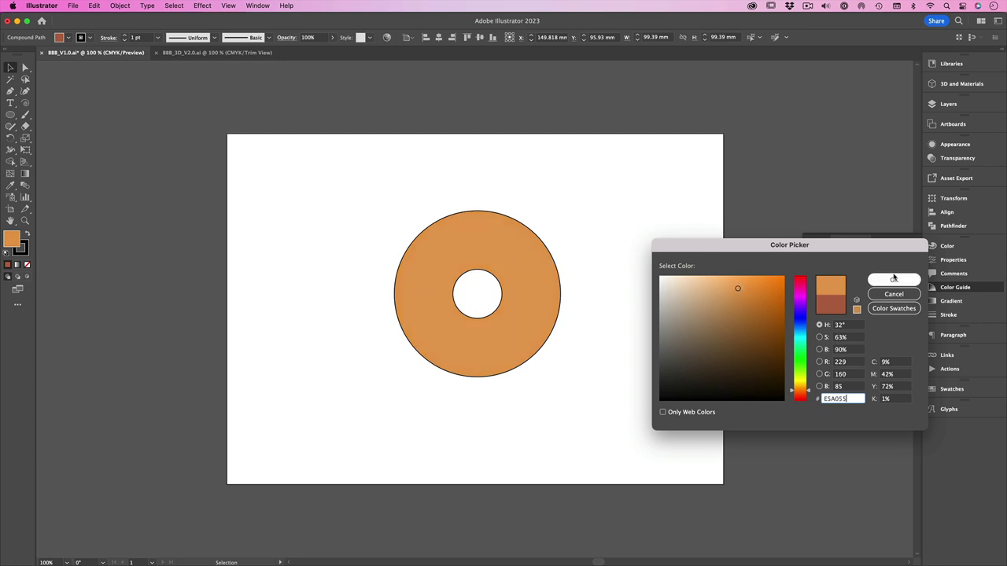
# - Remove the ring's stroke and deselect it
pyautogui.click(22, 254)
pyautogui.click(27, 265)
pyautogui.click(686, 316)
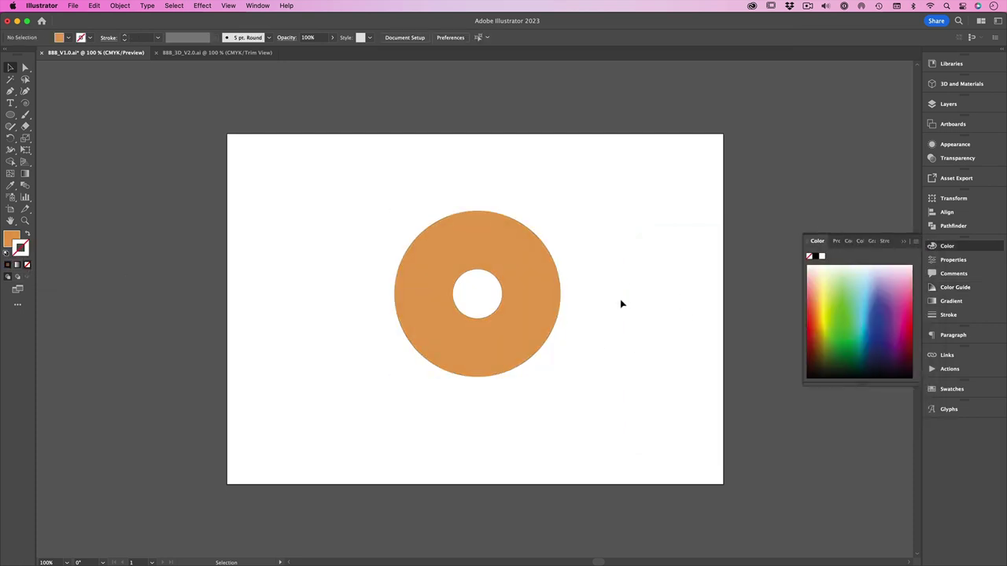
# - Duplicate the orange ring horizontally and move both rings off the artboard beside its upper left side
pyautogui.click(541, 289)
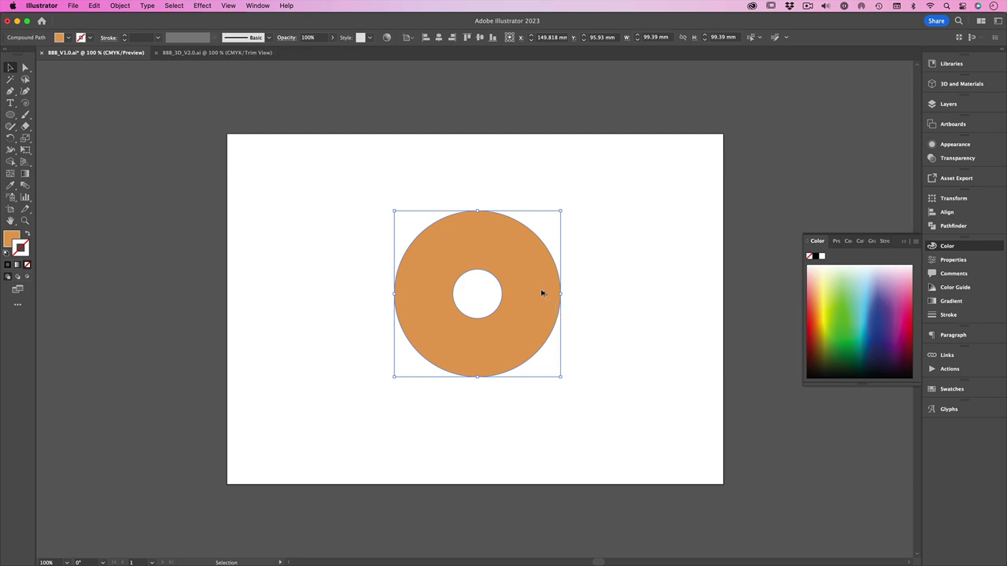
pyautogui.keyDown('alt'); pyautogui.keyDown('shift'); pyautogui.moveTo(542, 293); pyautogui.dragTo(724, 294); pyautogui.keyUp('shift'); pyautogui.keyUp('alt')
pyautogui.keyDown('shift'); pyautogui.click(532, 328); pyautogui.keyUp('shift')
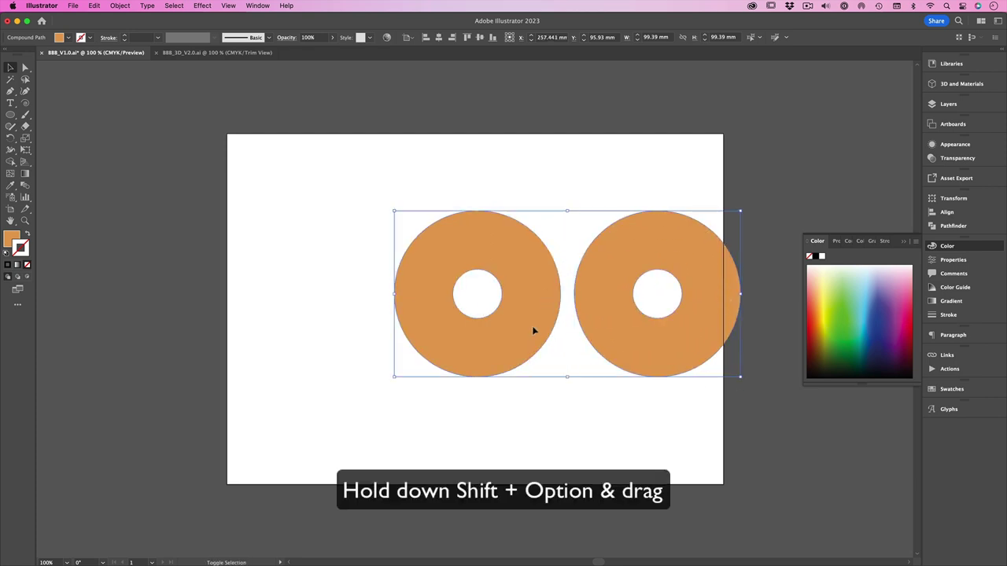
pyautogui.moveTo(684, 340); pyautogui.dragTo(152, 255)
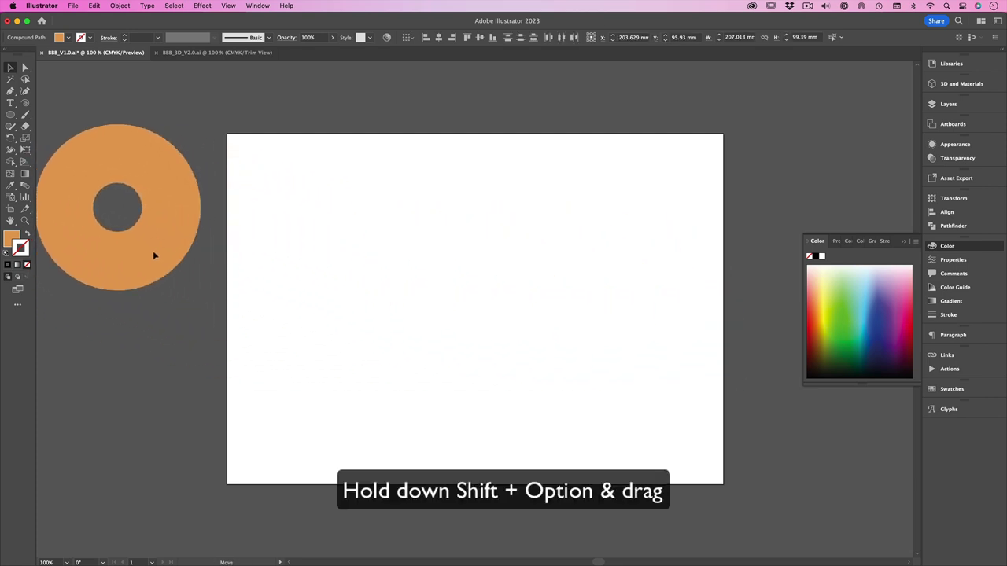
pyautogui.click(574, 339)
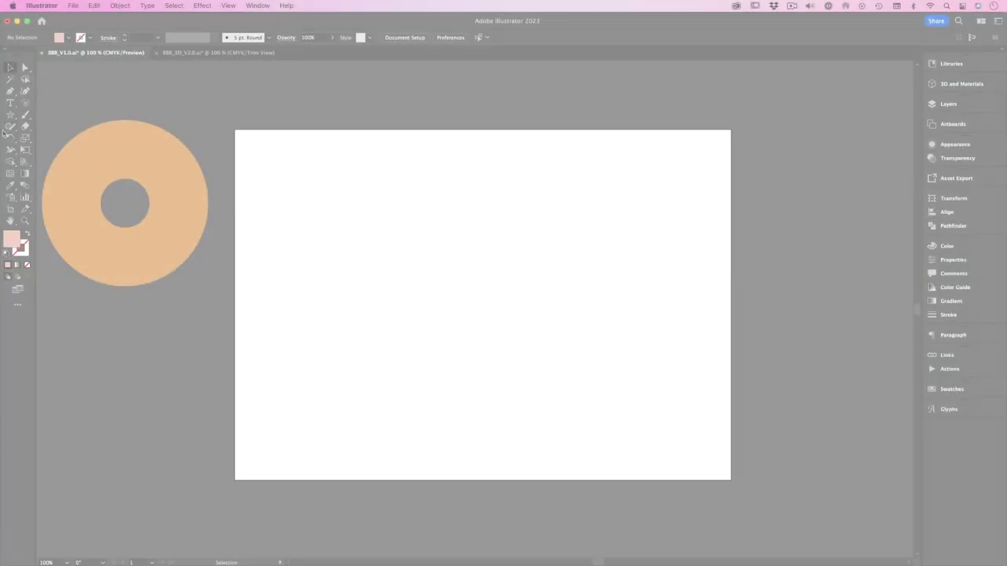
# - Draw a circle about 52 mm in diameter at the centre of the artboard for the tomato slice
pyautogui.click(10, 114)
pyautogui.click(56, 138)
pyautogui.moveTo(491, 291); pyautogui.dragTo(536, 334)
pyautogui.press('v')
# - Fill the tomato circle with the colour guide's red and scale a copy down slightly for the slice's inner circle
pyautogui.click(953, 287)
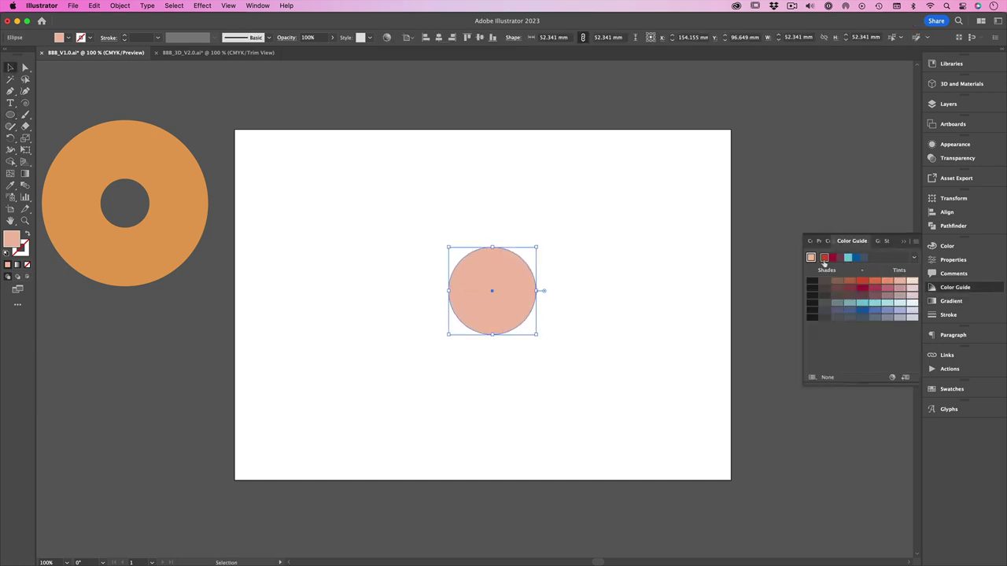
pyautogui.click(822, 258)
pyautogui.click(707, 311)
pyautogui.click(531, 296)
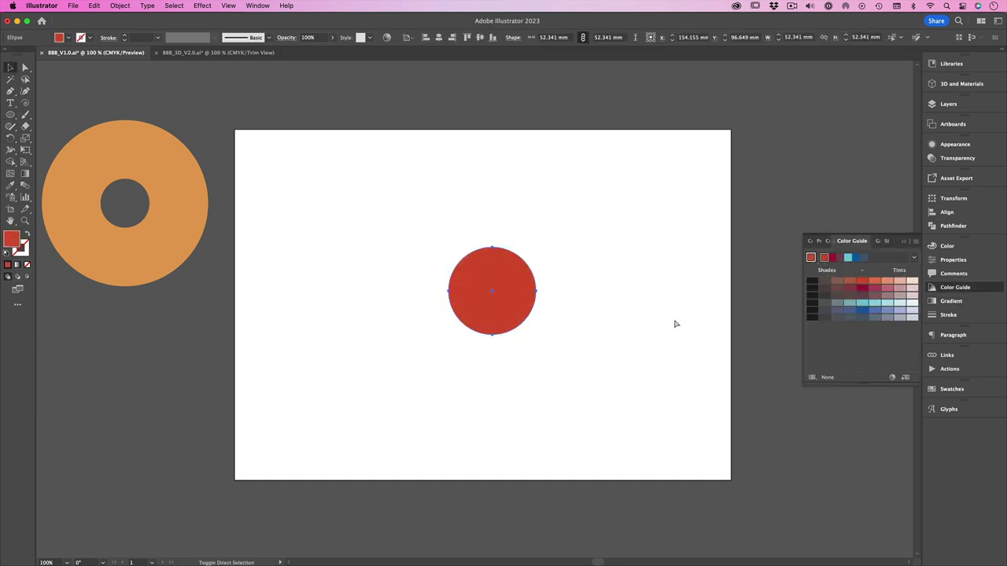
pyautogui.moveTo(536, 245); pyautogui.dragTo(532, 257)
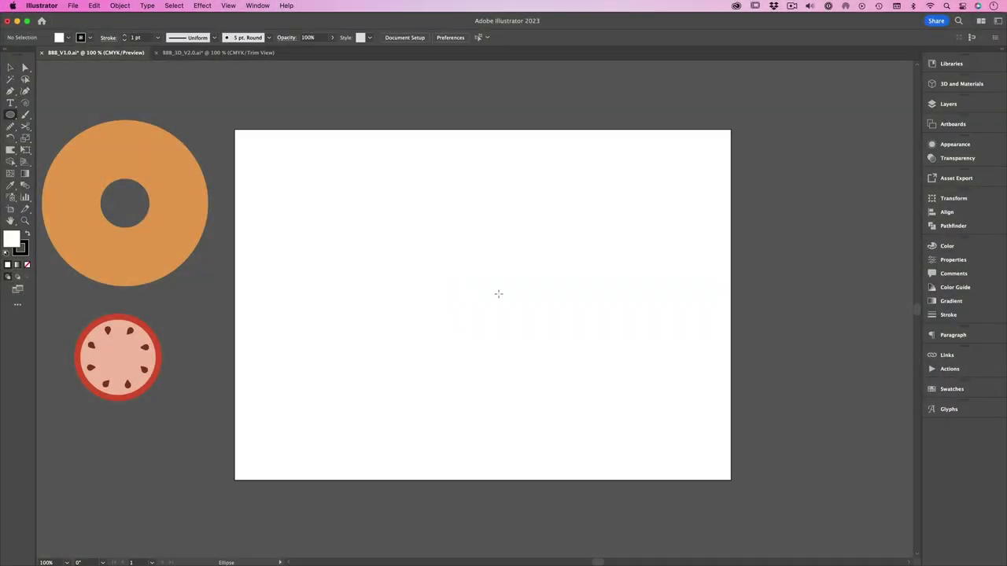
# - Draw a circle about 112 mm in diameter for the egg white and one about 34 mm inside it for the yolk
pyautogui.moveTo(488, 297); pyautogui.dragTo(582, 338)
pyautogui.moveTo(435, 304)
pyautogui.mouseDown()
pyautogui.moveTo(472, 337)
pyautogui.moveTo(464, 333)
pyautogui.mouseUp()
pyautogui.press('v')
pyautogui.moveTo(457, 286); pyautogui.dragTo(476, 313)
# - Apply the orange ring's strokeless look to the yolk circle and recolour it dark yellow from the matching colour harmony
pyautogui.press('i')
pyautogui.click(135, 200)
pyautogui.click(153, 189)
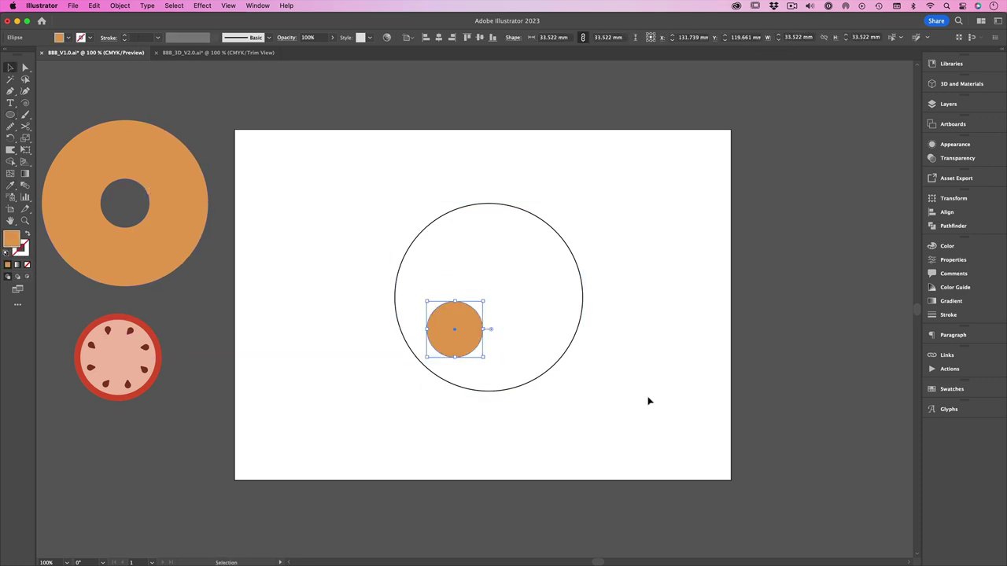
pyautogui.click(954, 287)
pyautogui.click(912, 258)
pyautogui.click(871, 401)
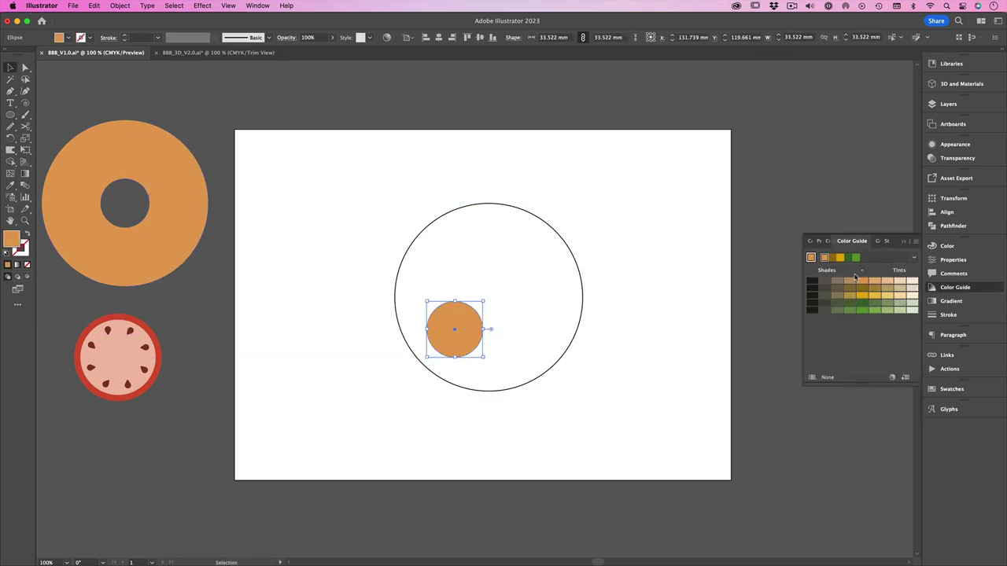
pyautogui.click(839, 258)
pyautogui.click(683, 318)
# - Warp the outline of the large egg white circle inward at several places with the Warp tool for an irregular shape
pyautogui.click(563, 236)
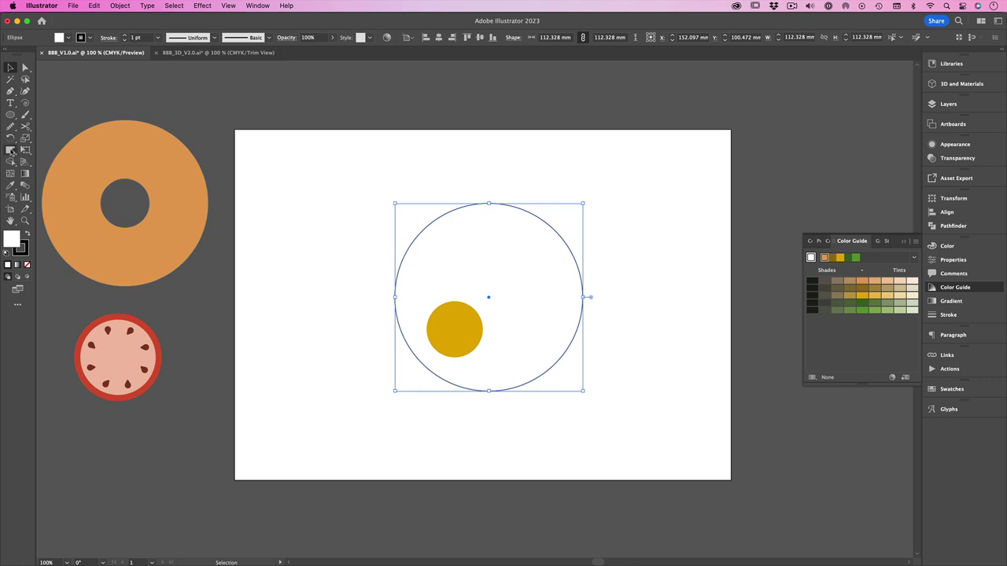
pyautogui.click(10, 150)
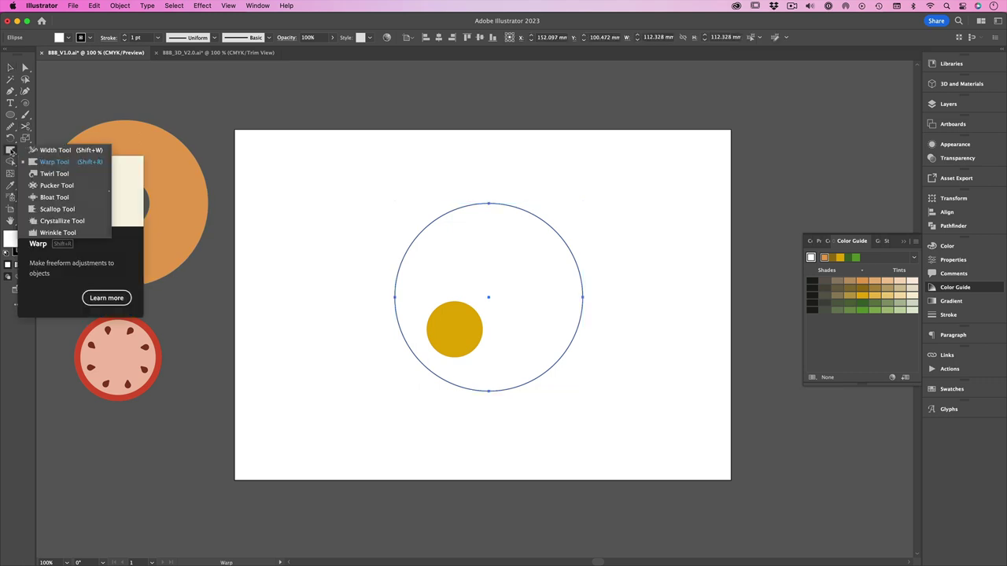
pyautogui.click(51, 161)
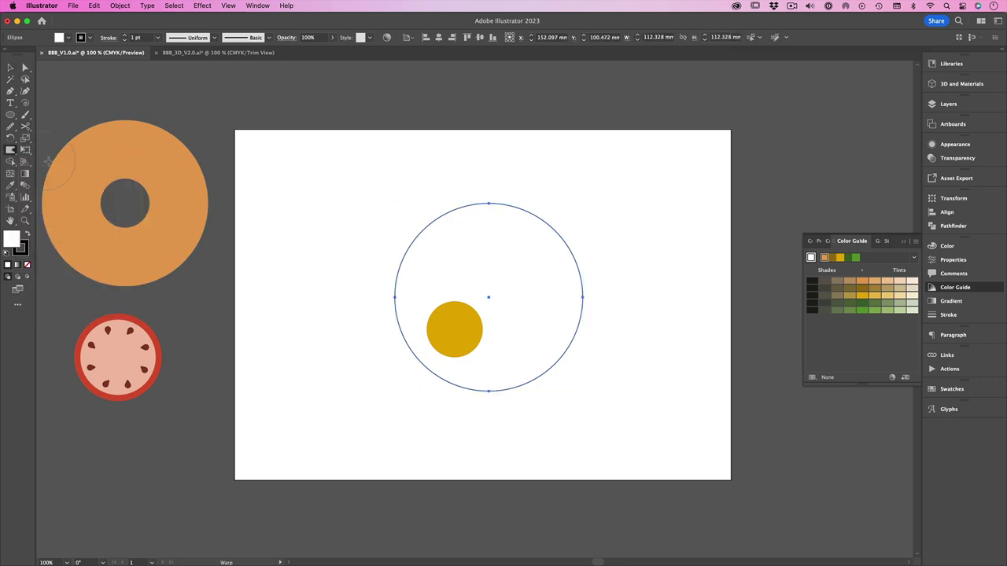
pyautogui.click(471, 227)
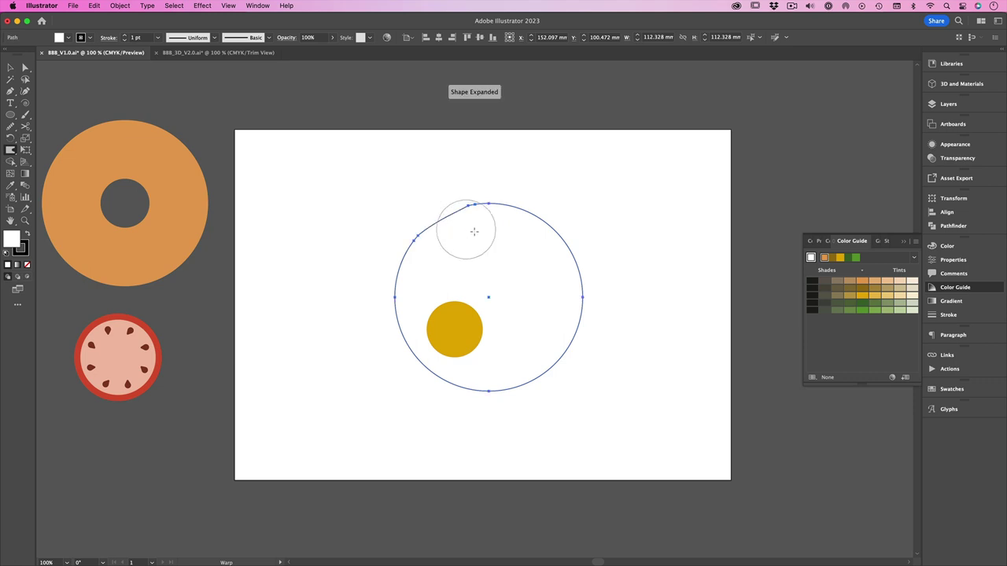
pyautogui.press('v')
pyautogui.hotkey('shift', 'r')
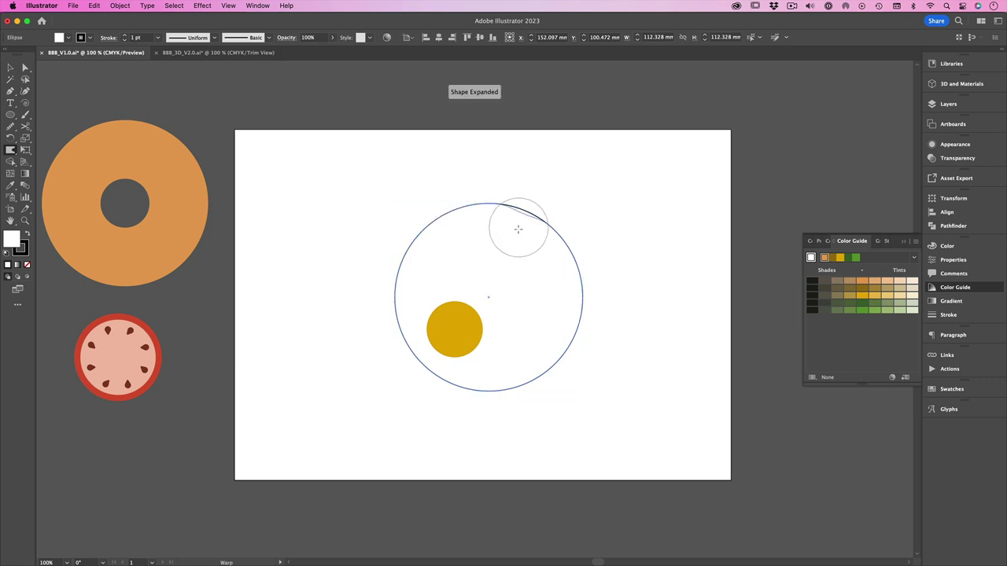
pyautogui.moveTo(508, 262); pyautogui.dragTo(507, 263)
pyautogui.moveTo(571, 280); pyautogui.dragTo(539, 285)
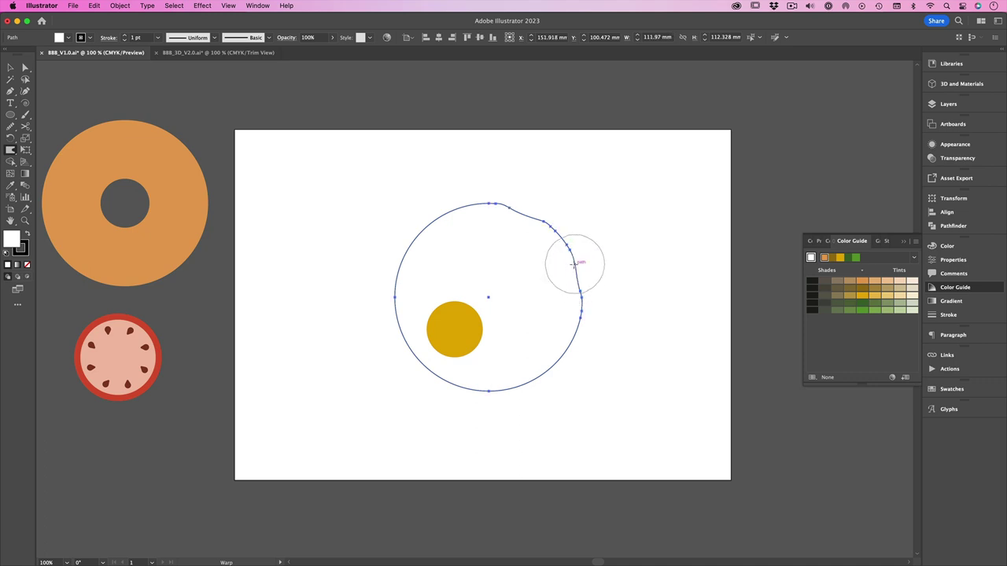
pyautogui.moveTo(566, 244); pyautogui.dragTo(532, 263)
pyautogui.press('v')
pyautogui.hotkey('shift', 'r')
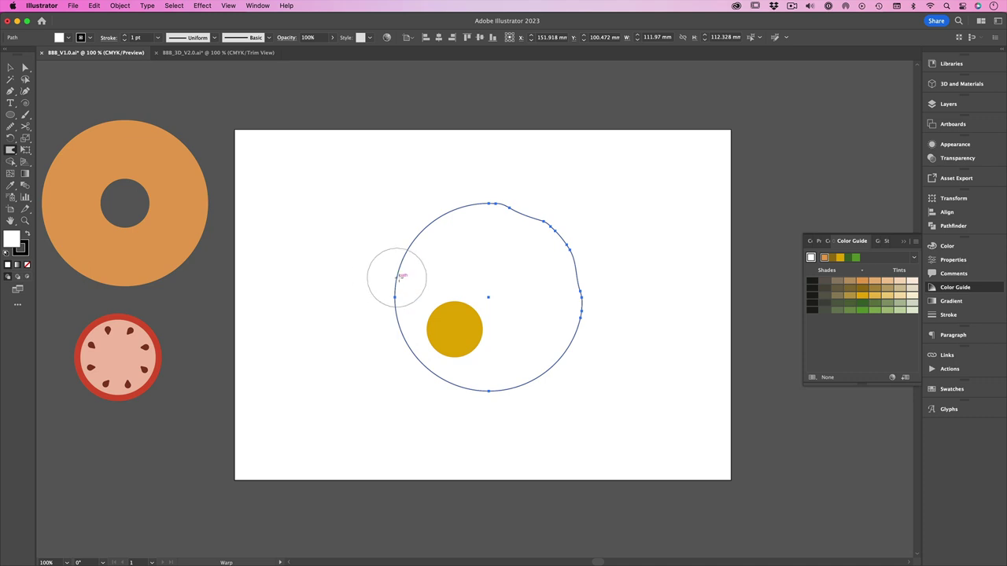
pyautogui.moveTo(398, 273)
pyautogui.mouseDown()
pyautogui.moveTo(432, 276)
pyautogui.moveTo(412, 278)
pyautogui.moveTo(443, 244)
pyautogui.moveTo(453, 250)
pyautogui.moveTo(457, 219)
pyautogui.moveTo(488, 245)
pyautogui.mouseUp()
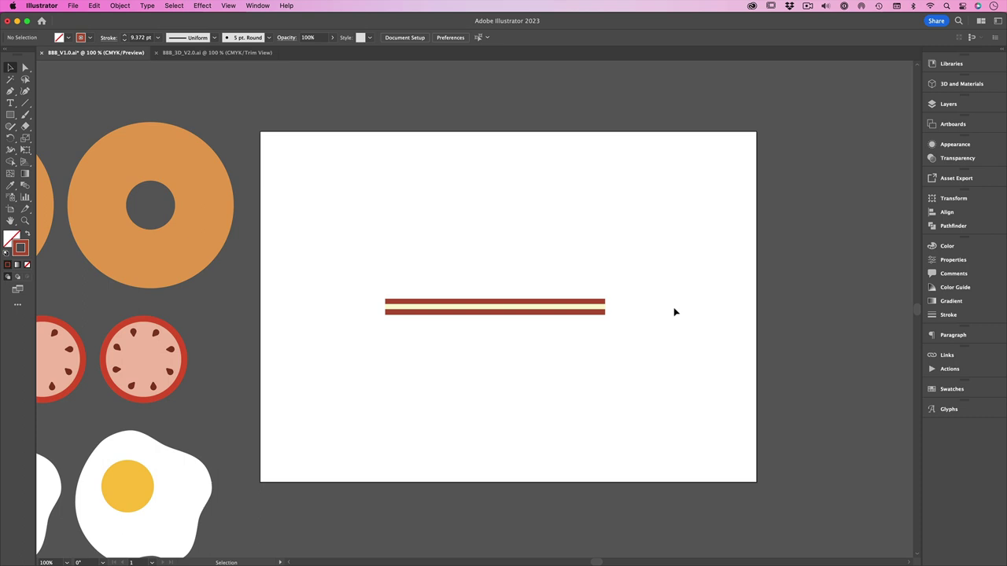
pyautogui.moveTo(476, 254); pyautogui.dragTo(570, 390)
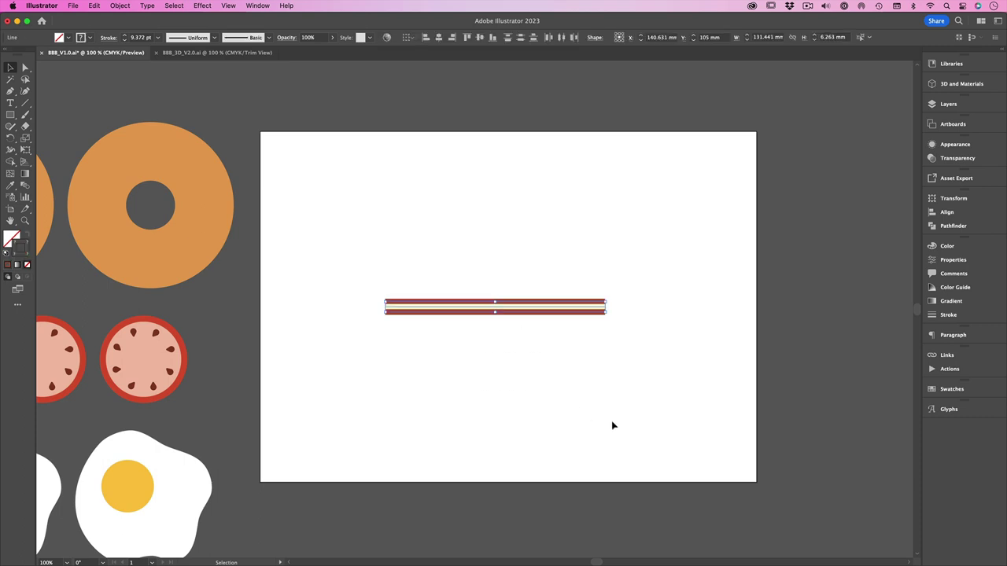
pyautogui.click(25, 103)
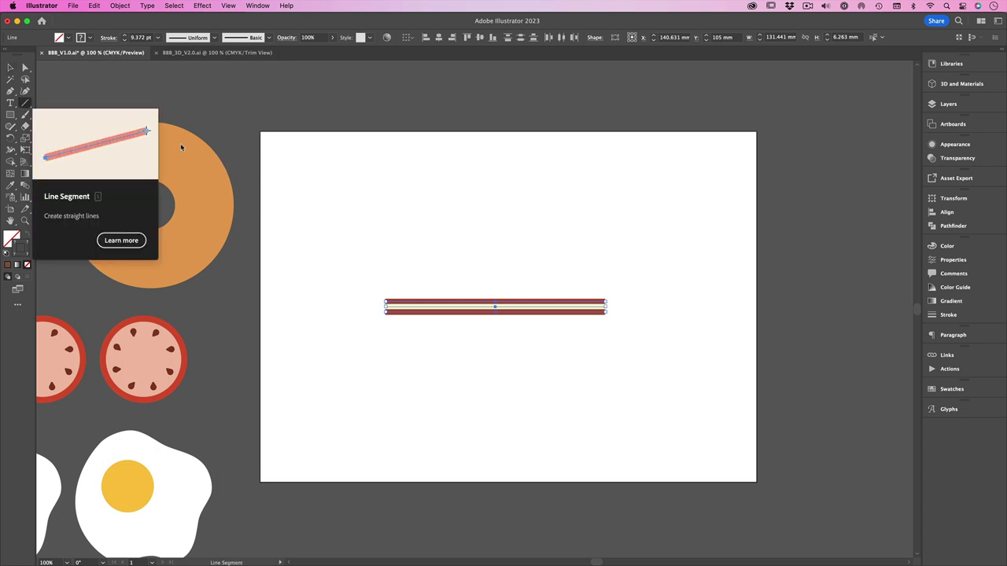
pyautogui.moveTo(437, 220); pyautogui.dragTo(609, 220)
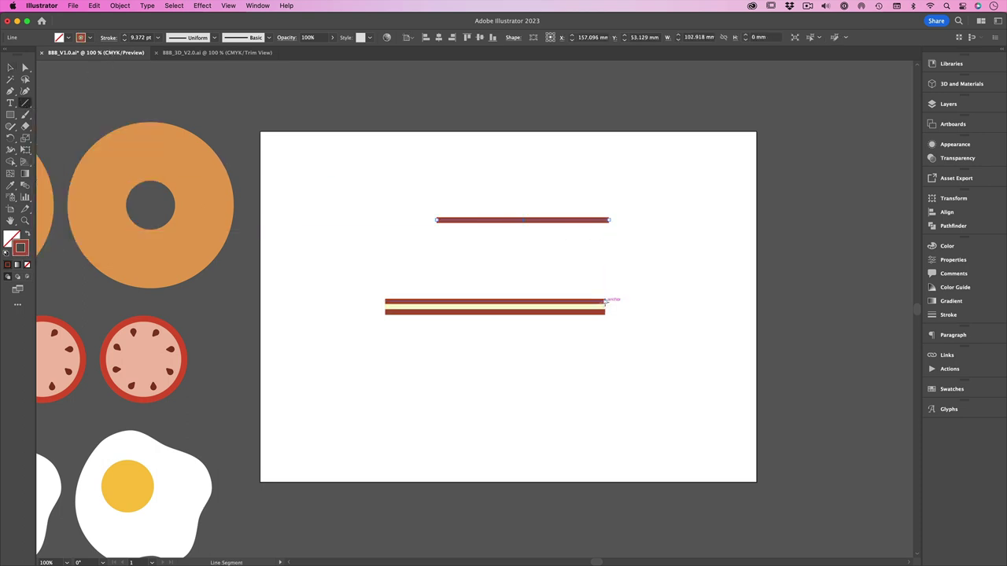
pyautogui.press('v')
pyautogui.press('Delete')
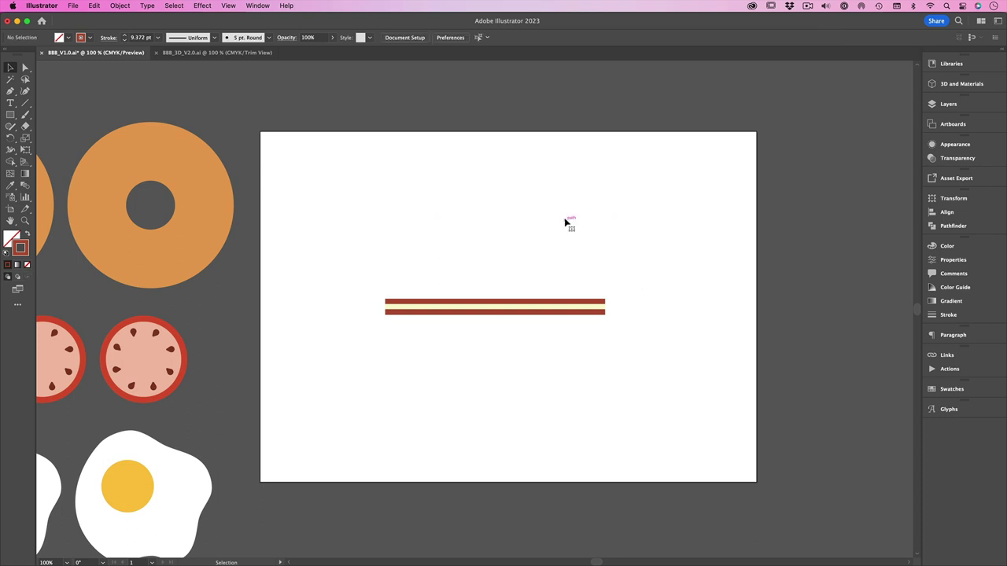
# - Increase the stroke weight of all lines in the bacon strip to 13 pt
pyautogui.click(573, 307)
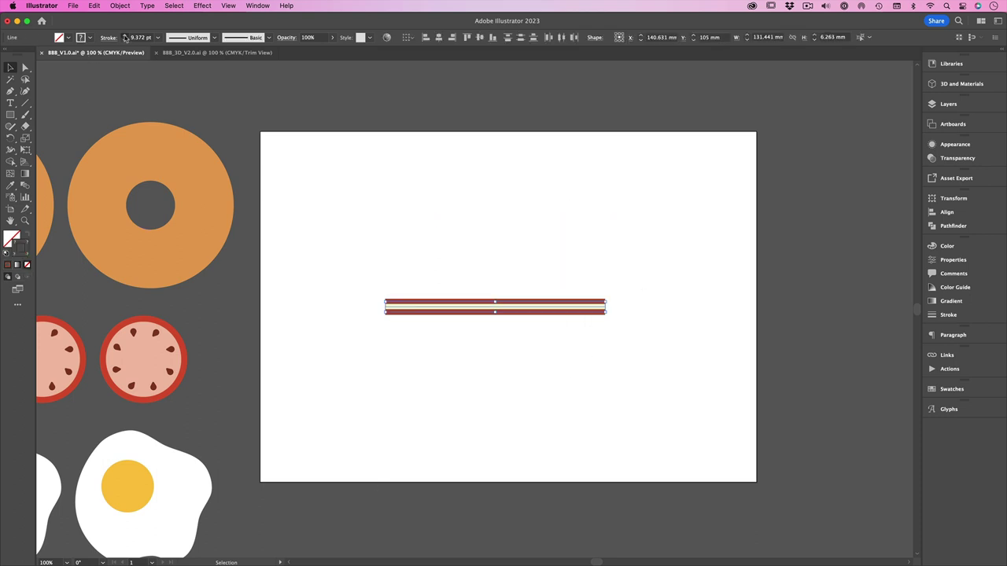
pyautogui.click(124, 38)
pyautogui.press('shift+super+a')
pyautogui.moveTo(597, 312); pyautogui.dragTo(614, 330)
pyautogui.press('super+z')
pyautogui.press('shift+super+a')
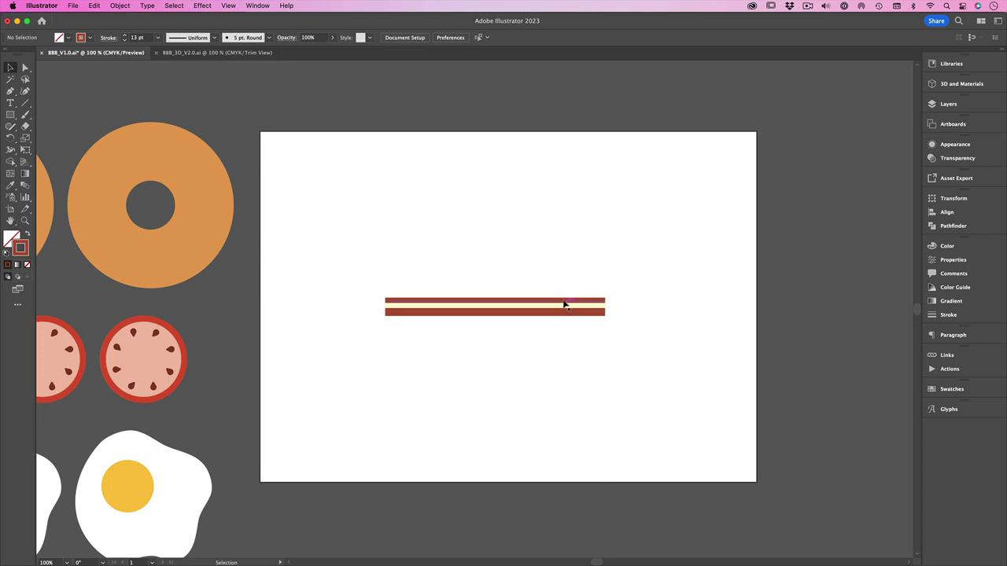
# - Move the bacon strip's upper red line and cream line upward so the three thicker stripes sit evenly spaced and flush
pyautogui.press('super+equal')
pyautogui.press('super+equal')
pyautogui.doubleClick(530, 287)
pyautogui.press('Escape')
pyautogui.moveTo(531, 288); pyautogui.dragTo(530, 316)
pyautogui.click(529, 302)
pyautogui.doubleClick(531, 316)
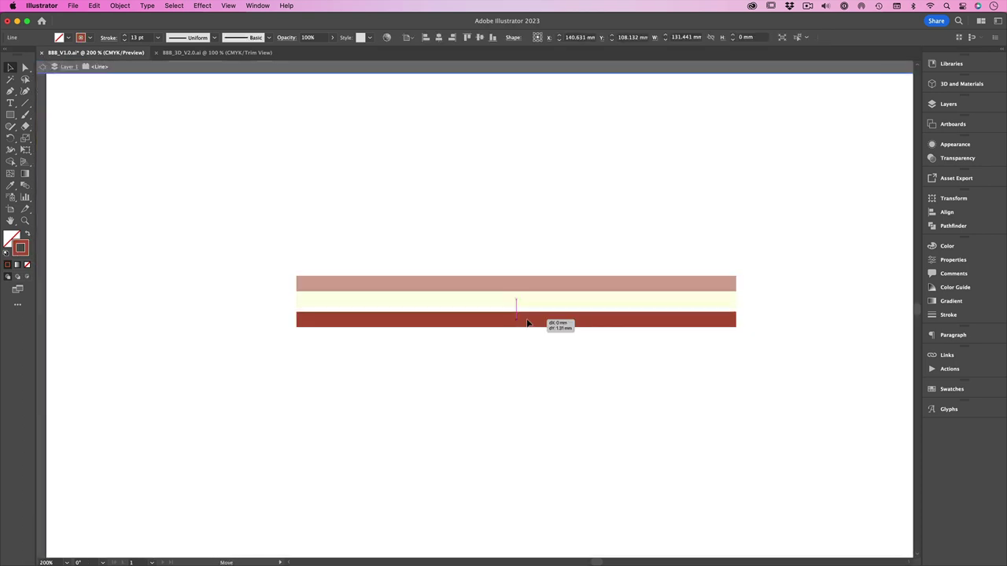
pyautogui.press('Escape')
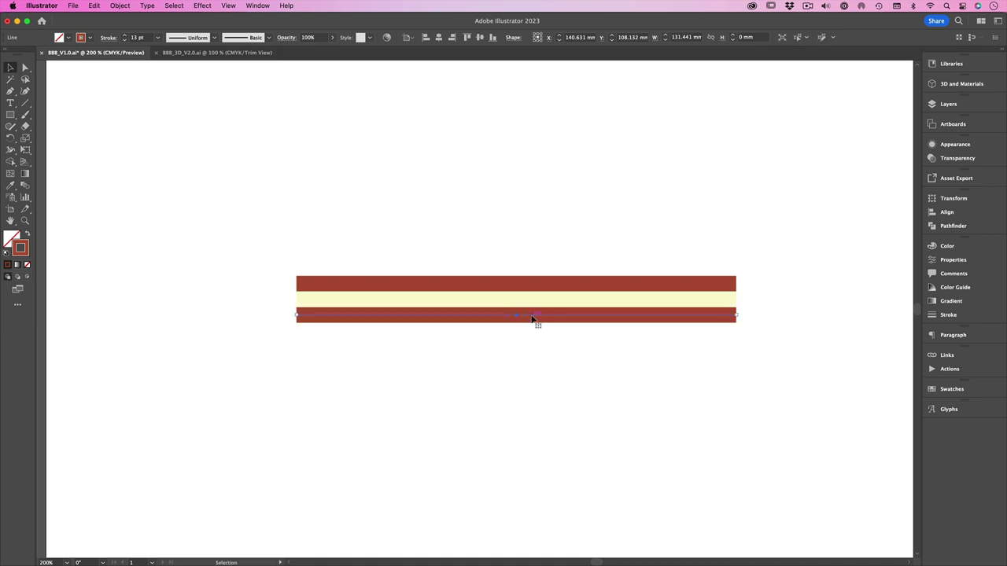
pyautogui.click(662, 232)
# - Apply a Zig Zag effect to the whole bacon strip with smooth points and 5 ridges per segment
pyautogui.press('super+minus')
pyautogui.press('super+minus')
pyautogui.press('super+minus')
pyautogui.press('super+minus')
pyautogui.press('super+equal')
pyautogui.moveTo(605, 267); pyautogui.dragTo(535, 346)
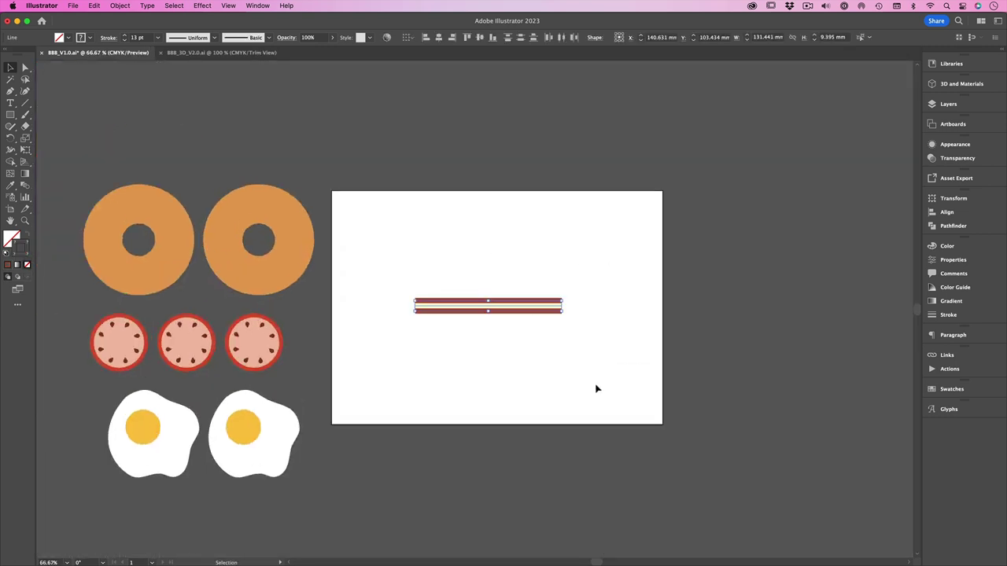
pyautogui.click(202, 5)
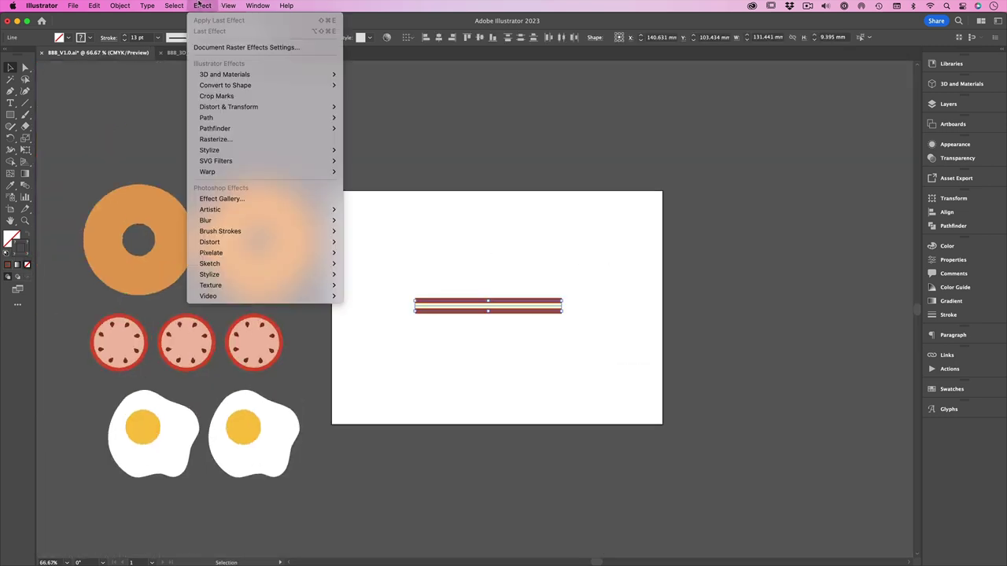
pyautogui.moveTo(272, 171)
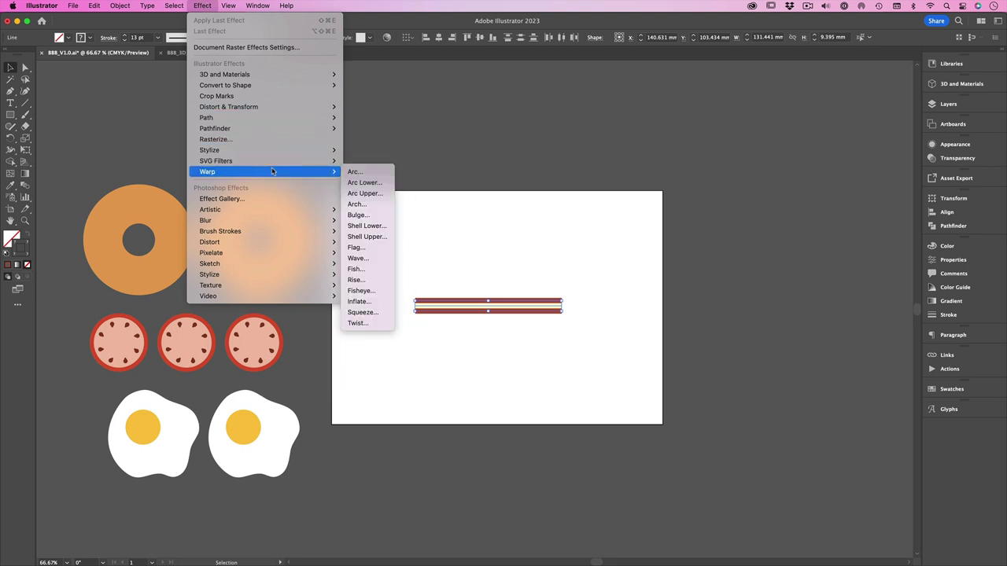
pyautogui.moveTo(288, 108)
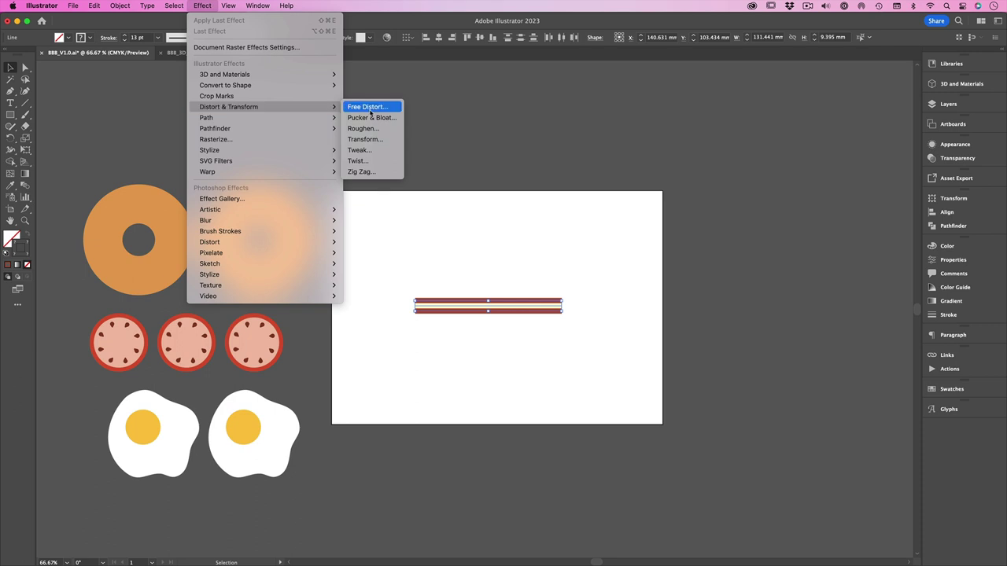
pyautogui.click(372, 175)
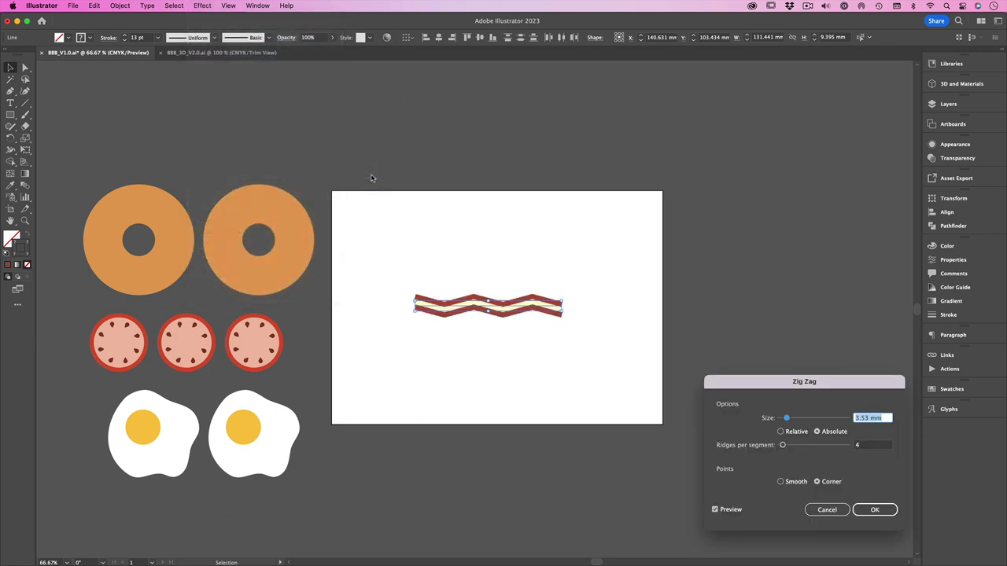
pyautogui.moveTo(795, 385); pyautogui.dragTo(691, 169)
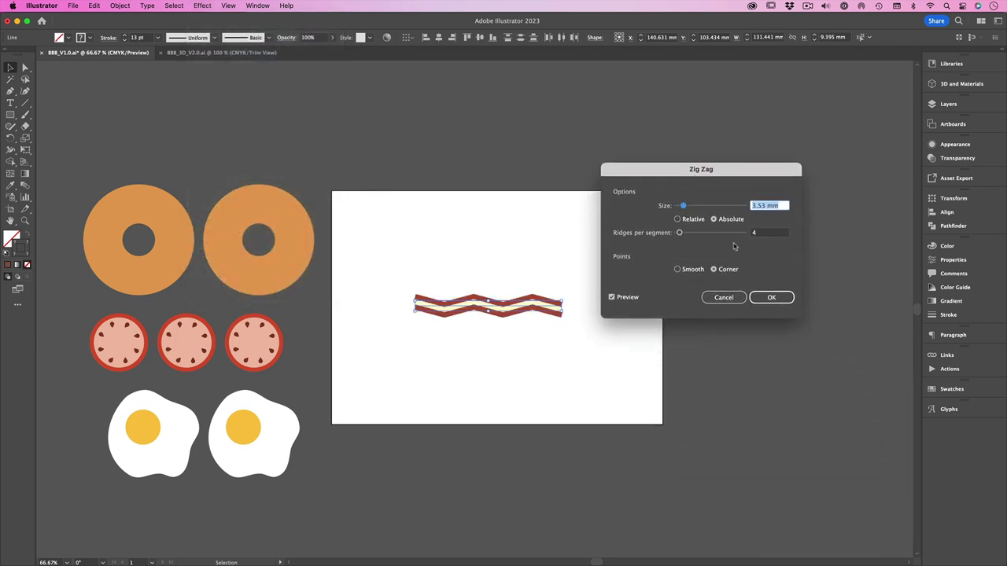
pyautogui.click(678, 269)
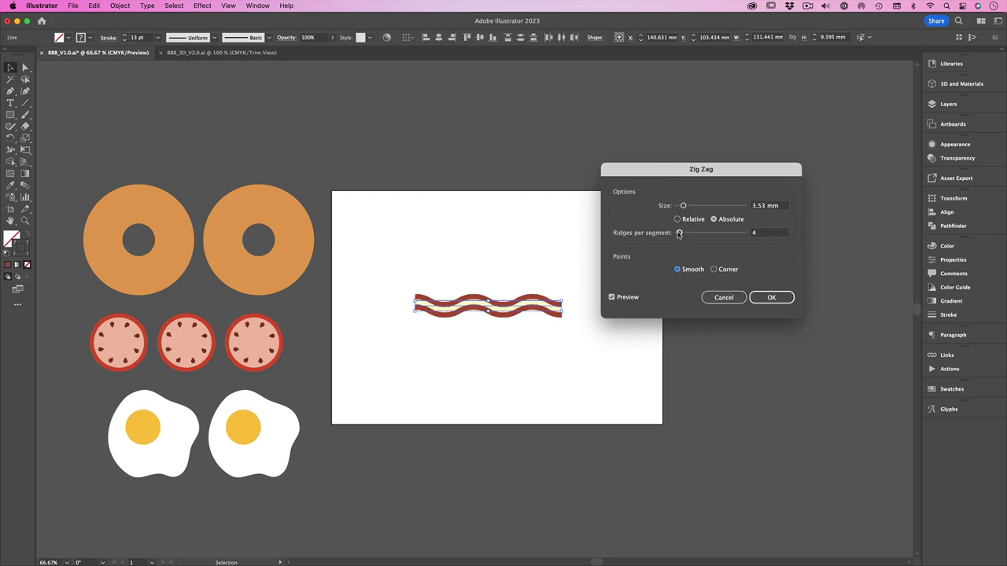
pyautogui.moveTo(680, 234)
pyautogui.mouseDown()
pyautogui.moveTo(693, 235)
pyautogui.moveTo(681, 235)
pyautogui.mouseUp()
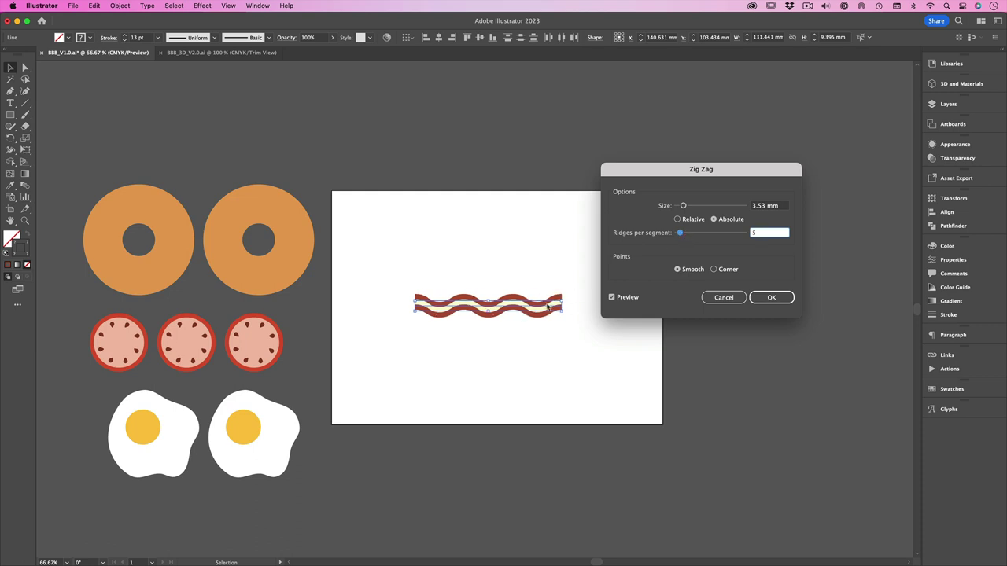
pyautogui.click(771, 297)
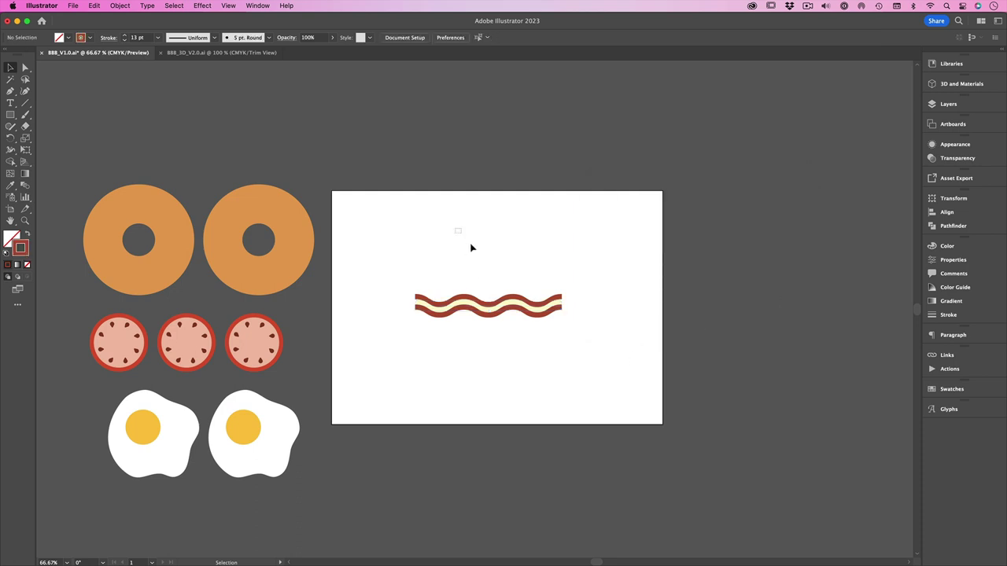
# - Move the wavy bacon strip off the artboard to above the bagel rings and duplicate it to make a stack of three
pyautogui.click(500, 305)
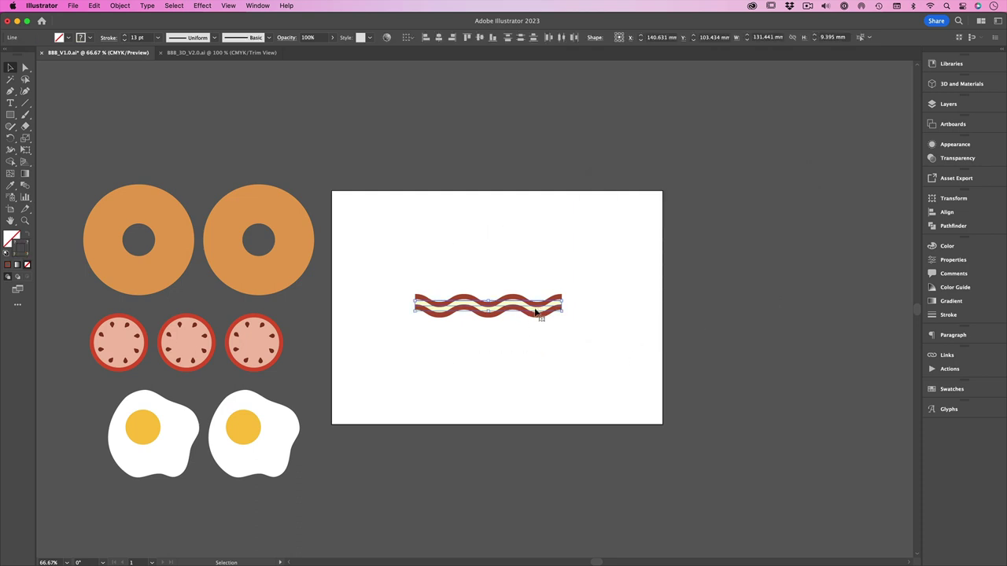
pyautogui.moveTo(535, 312); pyautogui.dragTo(250, 135)
pyautogui.press('super+d')
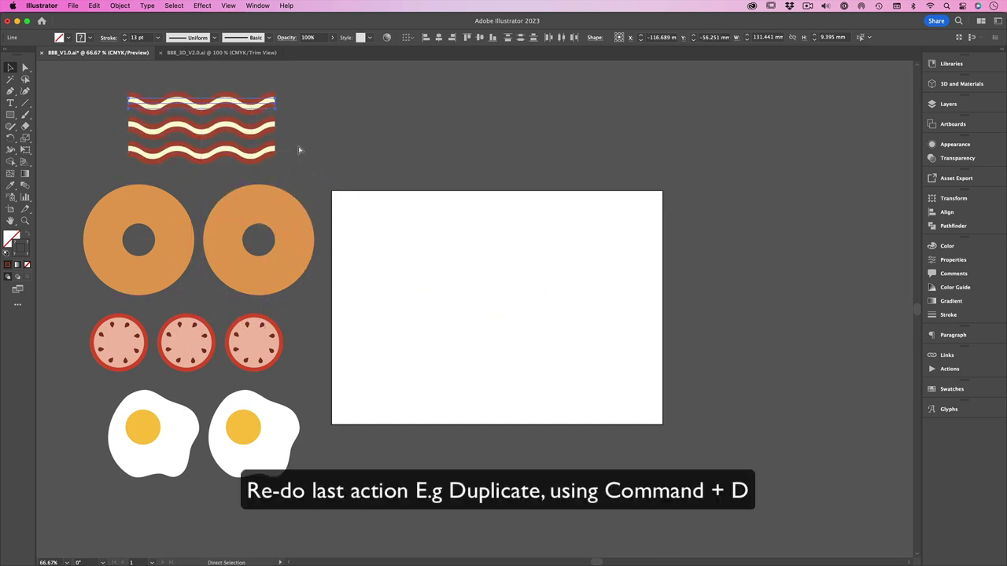
pyautogui.click(436, 147)
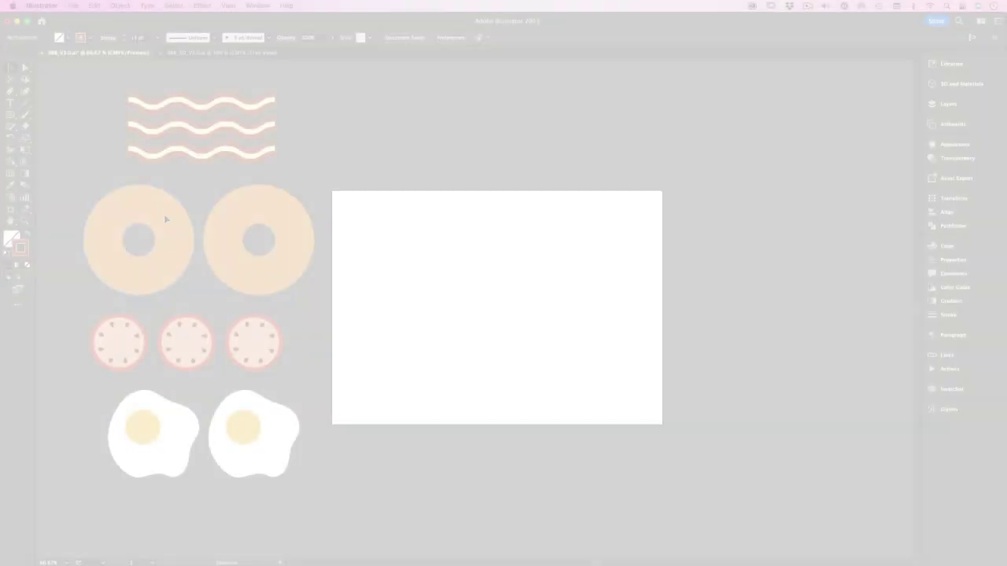
# - Place a copy of the left bagel ring on the artboard and centre it horizontally and vertically
pyautogui.click(164, 214)
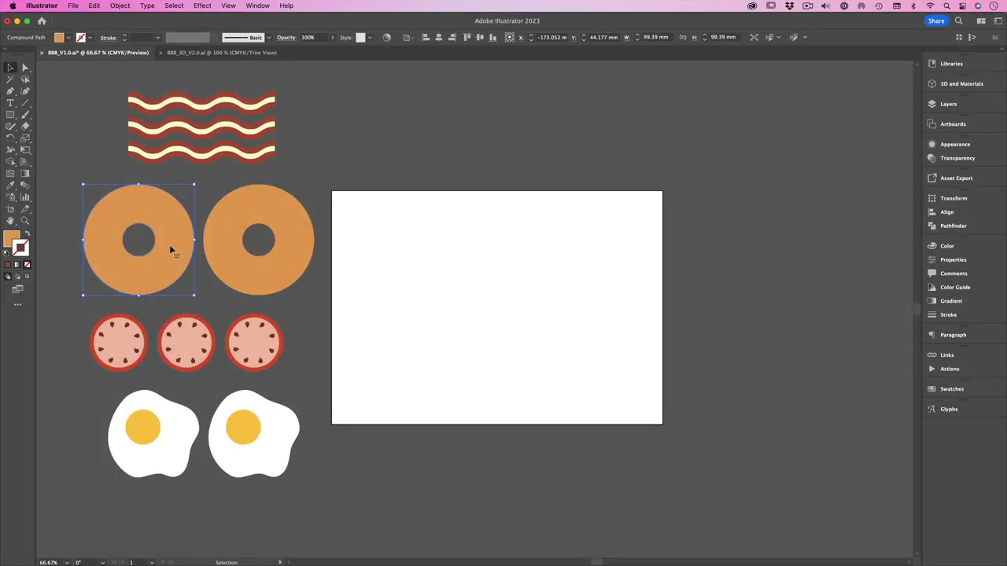
pyautogui.moveTo(171, 250); pyautogui.dragTo(546, 326)
pyautogui.moveTo(155, 256); pyautogui.dragTo(507, 327)
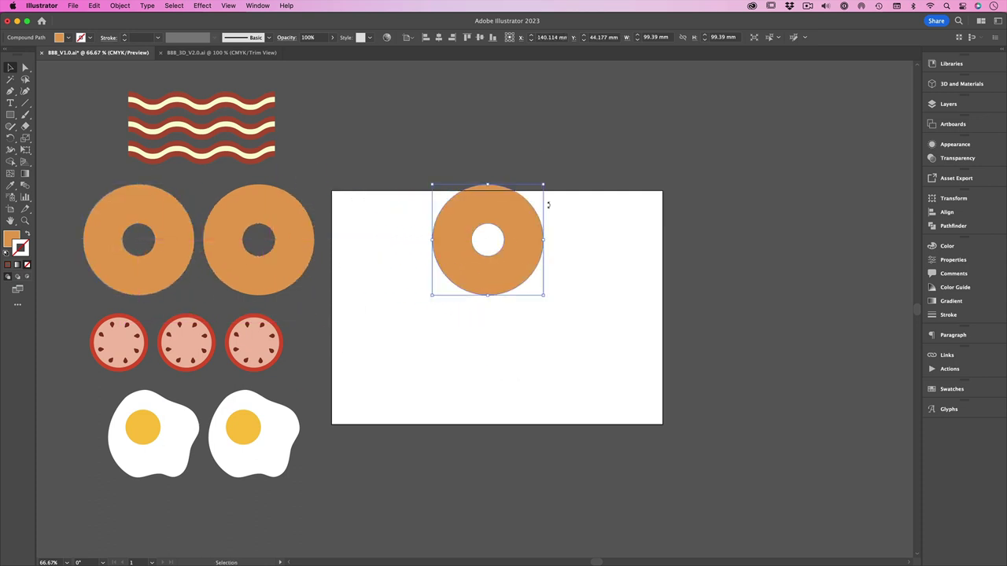
pyautogui.click(479, 37)
pyautogui.click(438, 37)
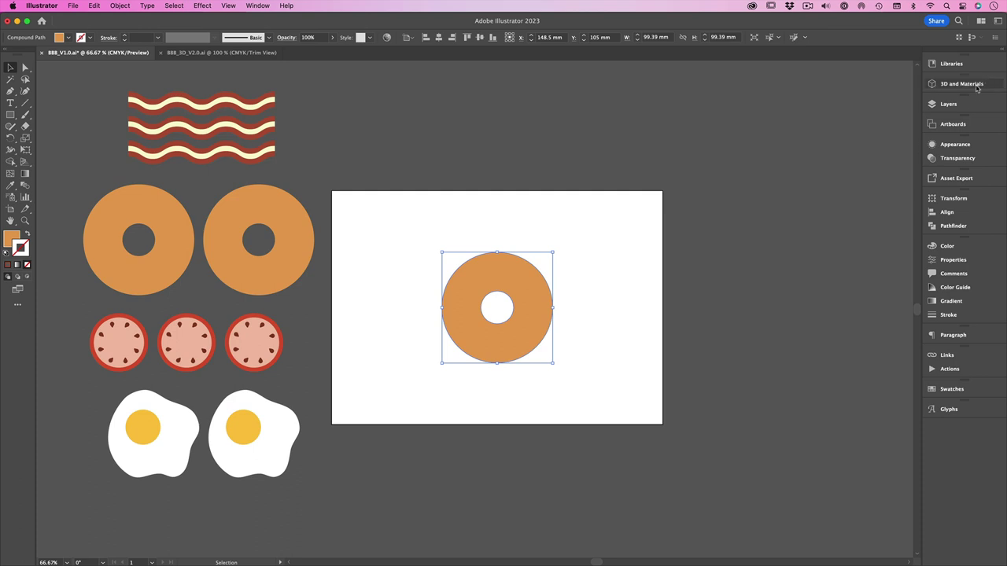
# - Apply the 3D Inflate effect to the bagel ring on the artboard
pyautogui.click(257, 5)
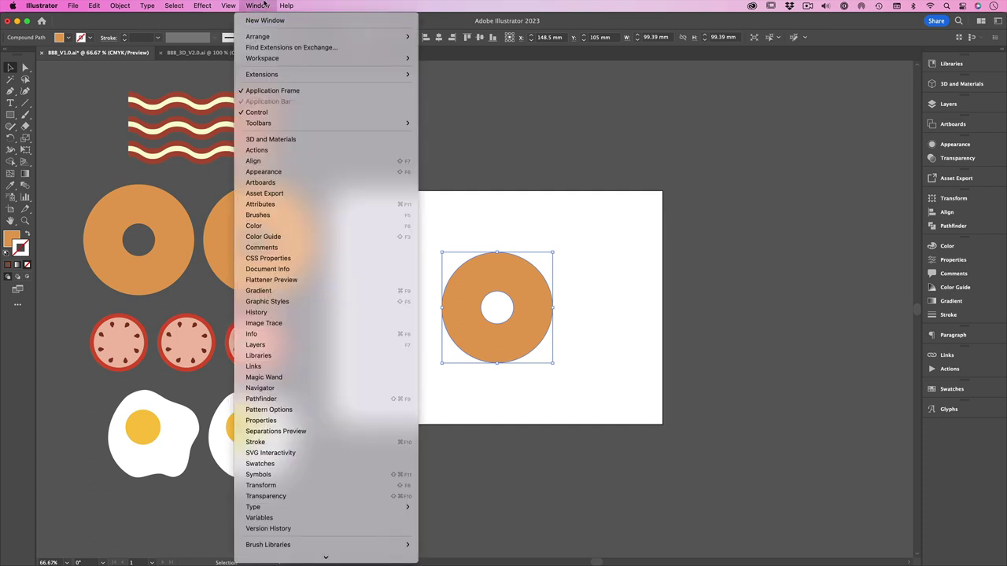
pyautogui.click(281, 139)
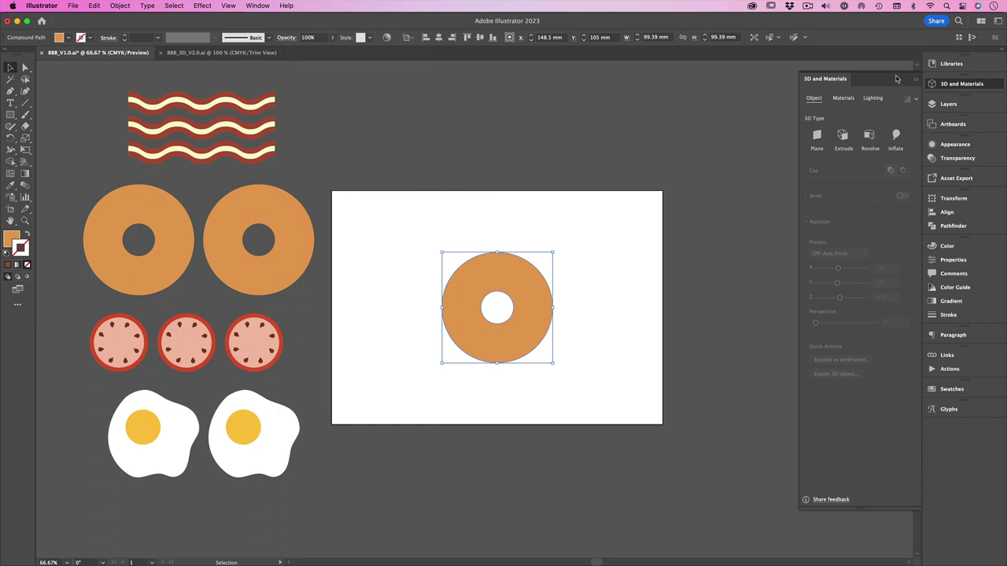
pyautogui.moveTo(896, 79); pyautogui.dragTo(775, 84)
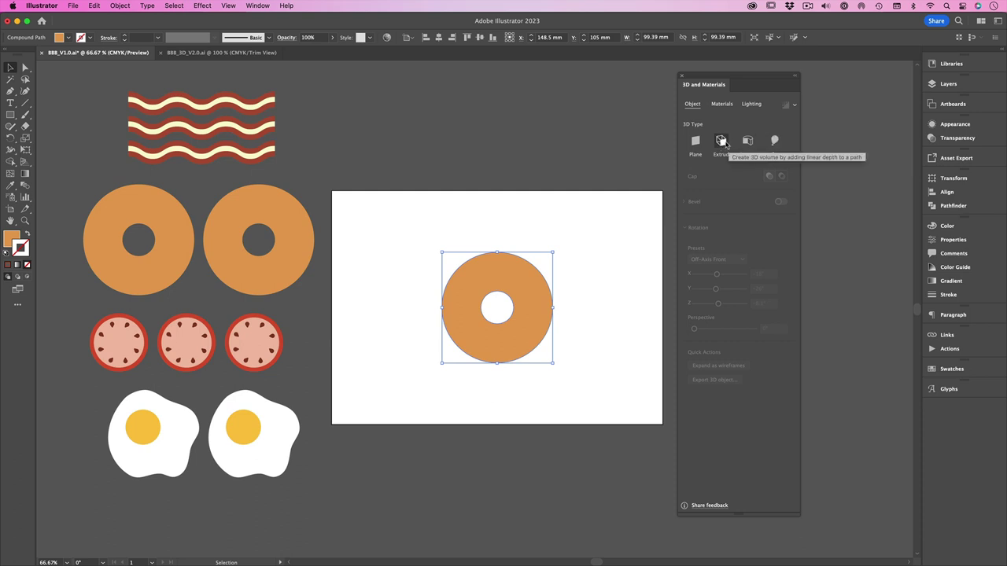
pyautogui.click(774, 141)
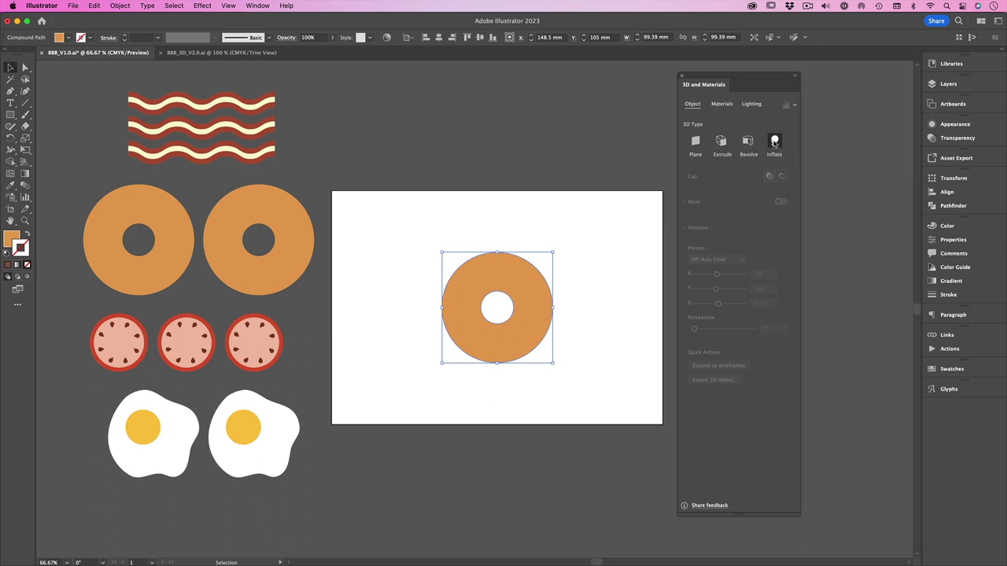
pyautogui.click(634, 360)
pyautogui.click(530, 344)
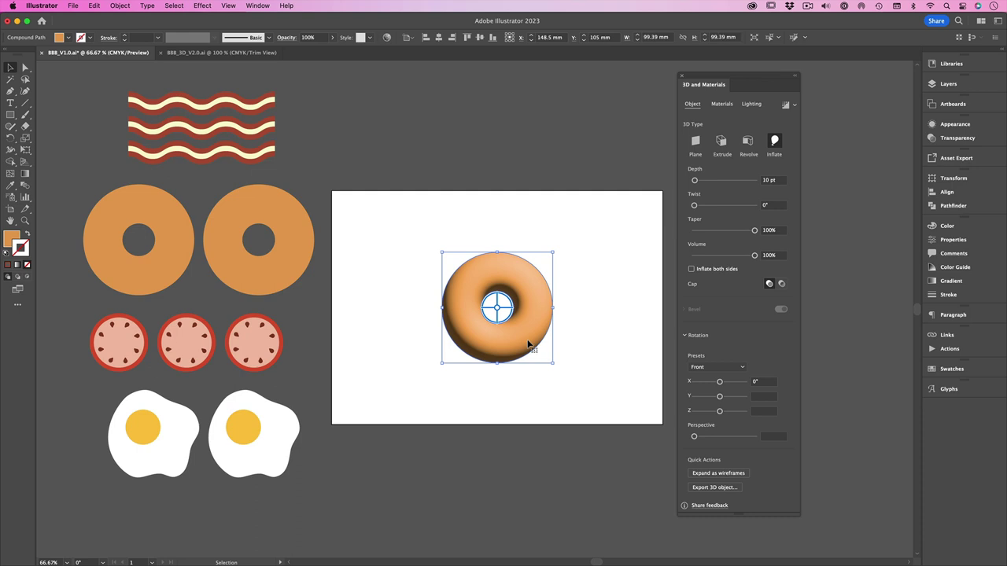
# - Set the inflated bagel's 3D rotation preset to Isometric Top
pyautogui.click(711, 367)
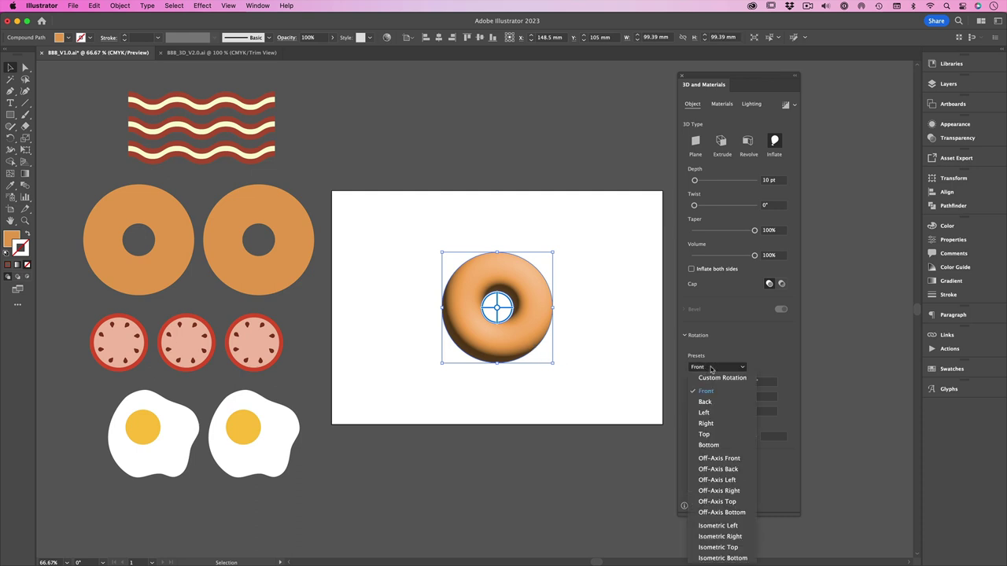
pyautogui.click(718, 547)
pyautogui.click(605, 365)
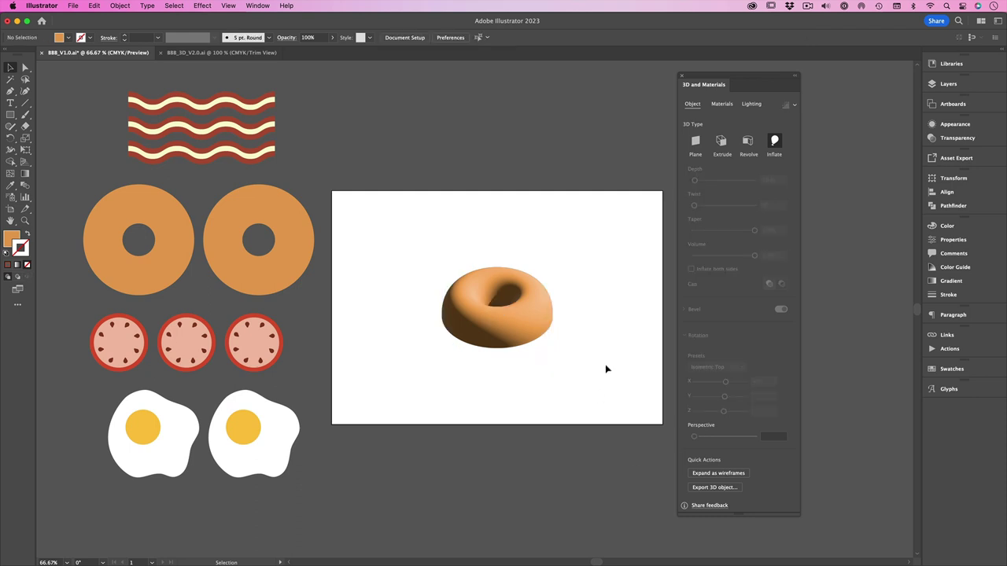
# - Try rotating the inflated bagel freely about its axes, and return its rotation preset to Front
pyautogui.click(539, 341)
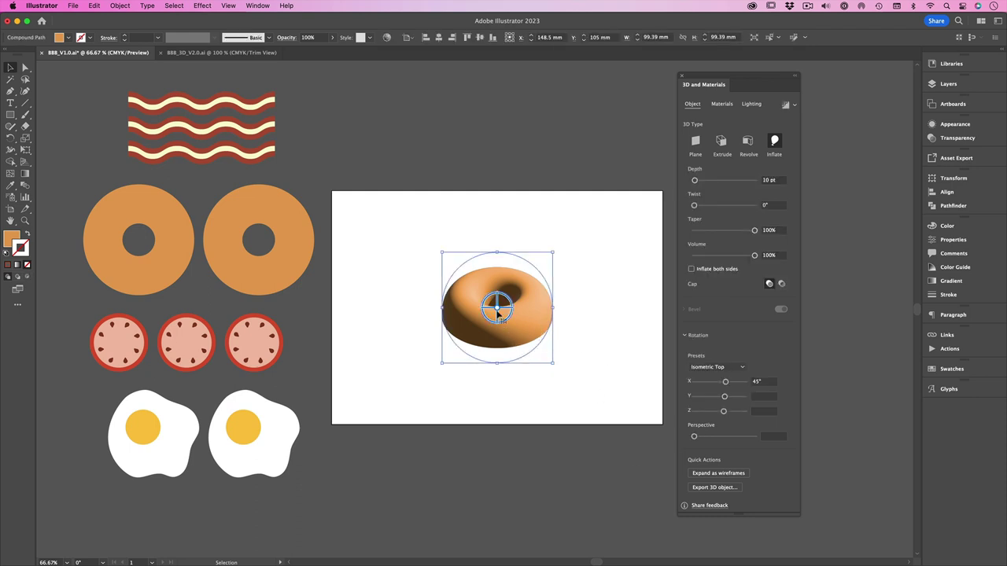
pyautogui.moveTo(499, 310); pyautogui.dragTo(501, 294)
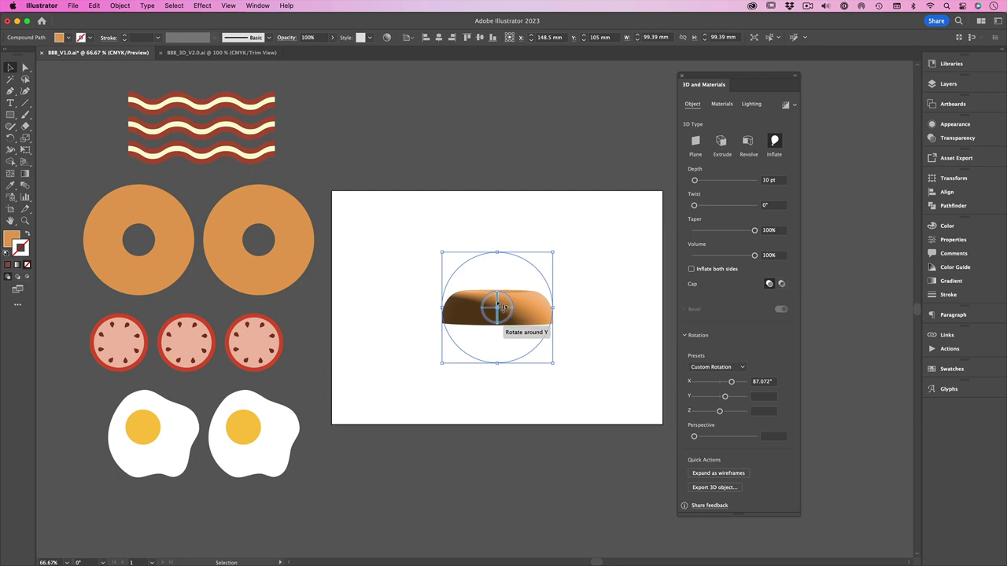
pyautogui.moveTo(503, 310); pyautogui.dragTo(508, 316)
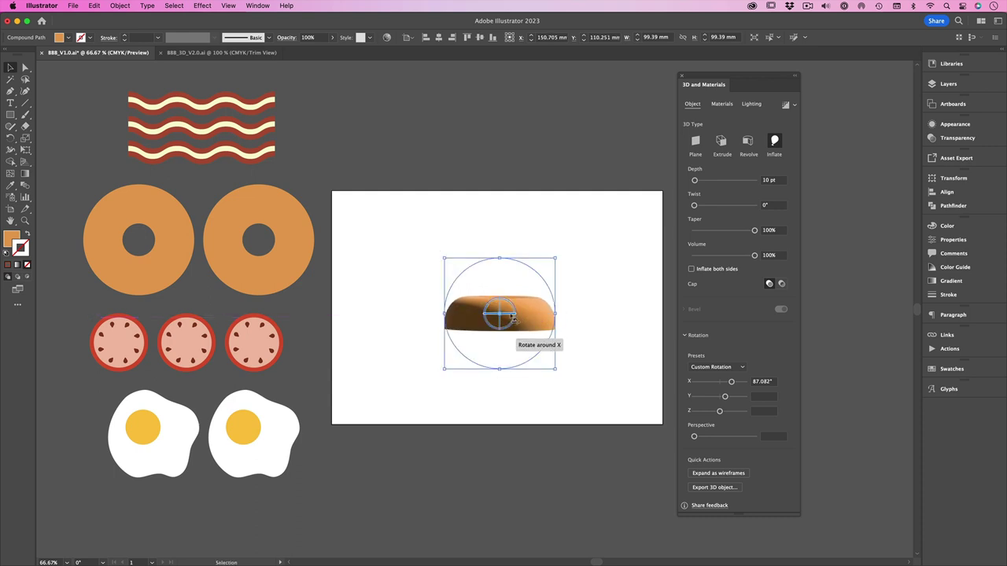
pyautogui.moveTo(514, 312); pyautogui.dragTo(488, 318)
pyautogui.click(717, 367)
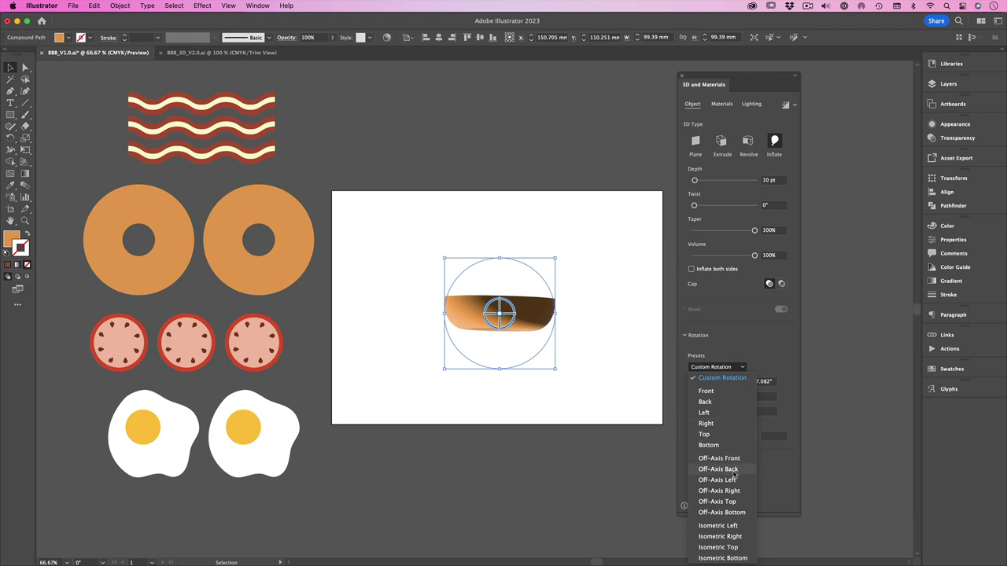
pyautogui.click(731, 390)
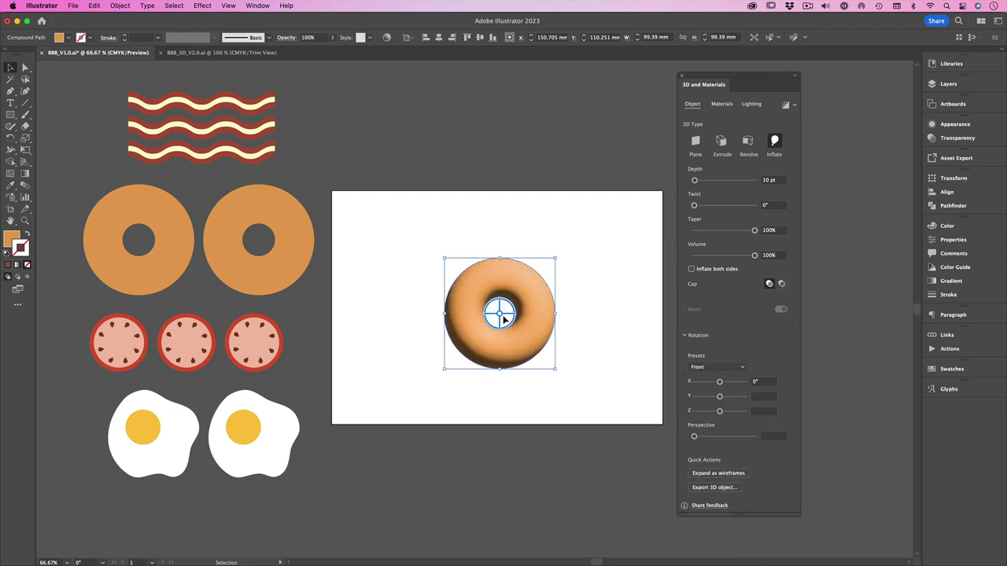
# - Set the inflated bagel's rotation preset to Top and move it lower on the artboard
pyautogui.click(716, 366)
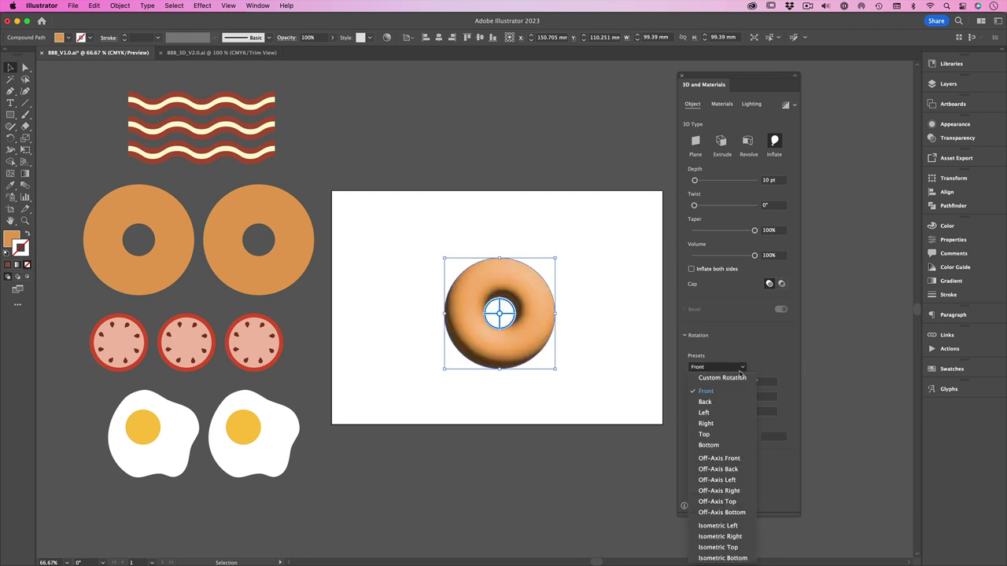
pyautogui.click(734, 447)
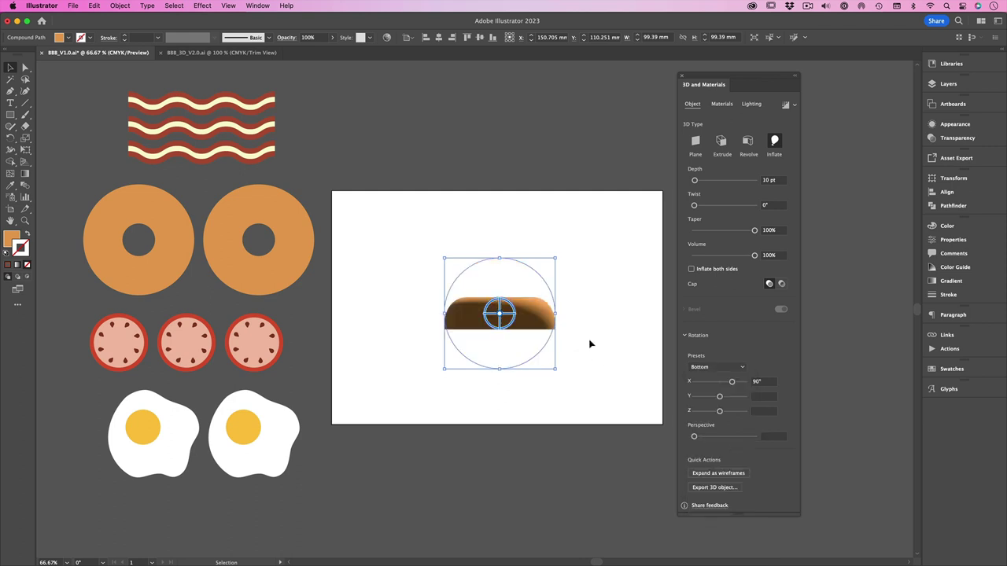
pyautogui.click(719, 367)
pyautogui.click(747, 435)
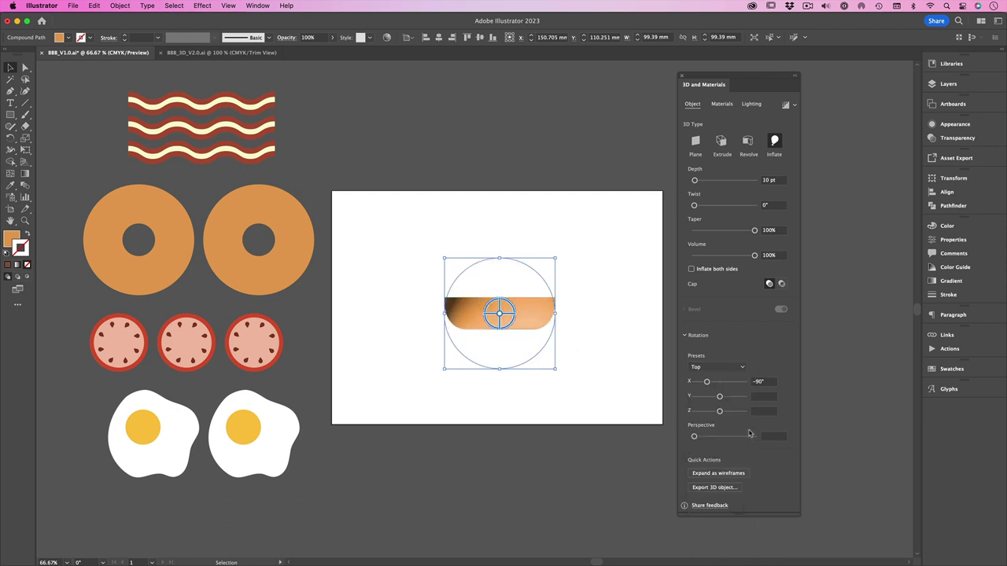
pyautogui.click(603, 408)
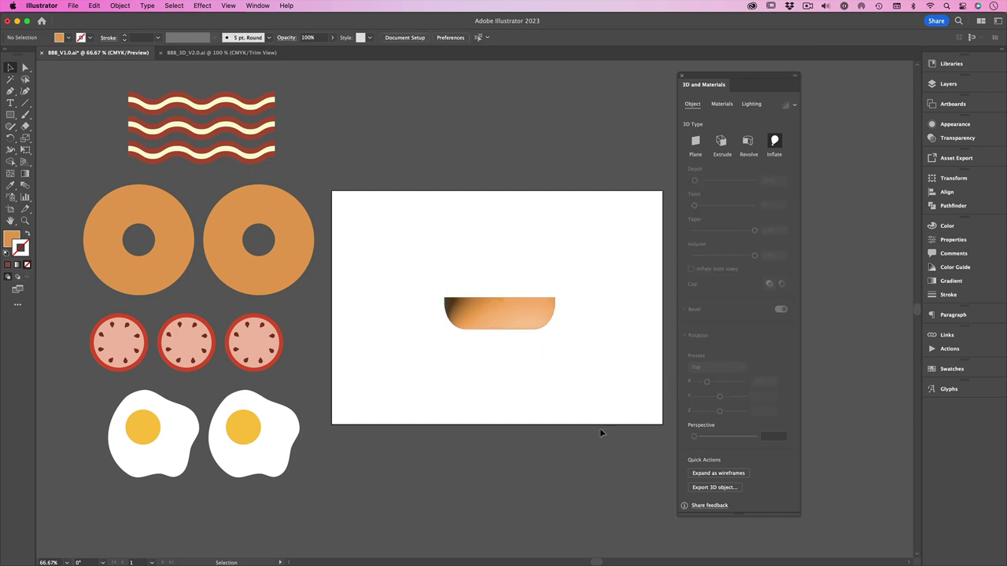
pyautogui.moveTo(530, 317); pyautogui.dragTo(532, 350)
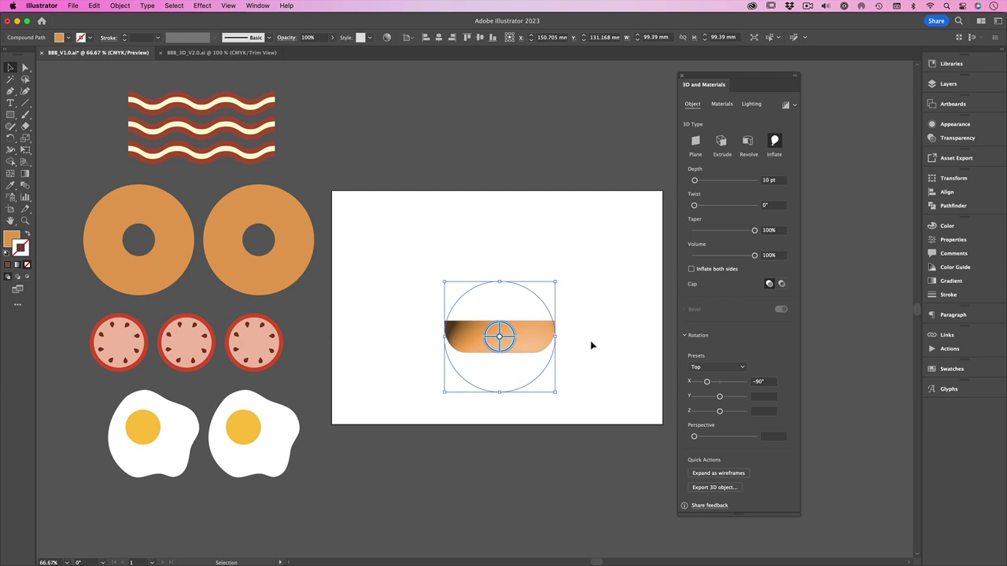
pyautogui.click(595, 346)
# - Place a copy of the right flat bagel ring directly above the inflated half and apply the 3D Inflate effect
pyautogui.click(298, 258)
pyautogui.moveTo(298, 258); pyautogui.dragTo(539, 272)
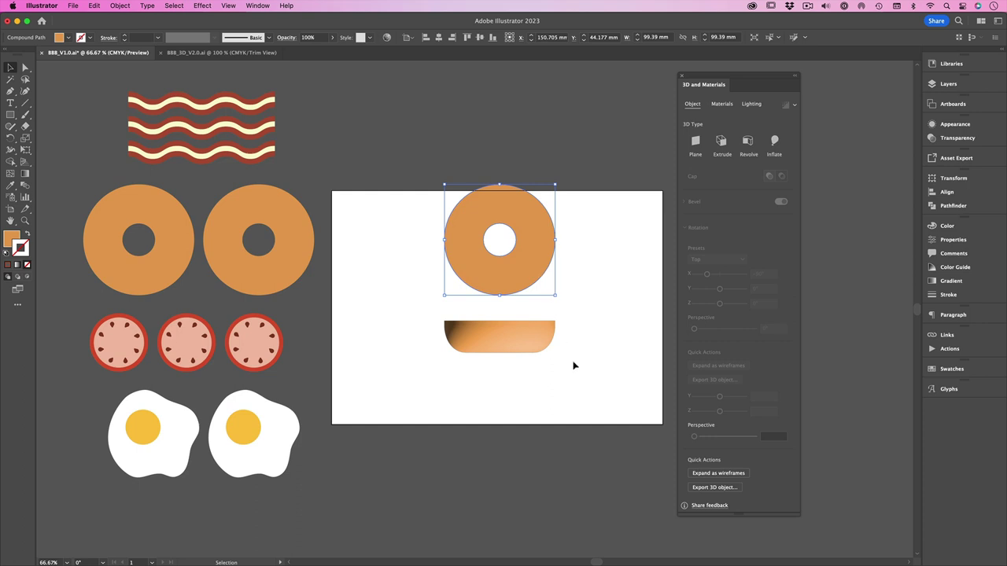
pyautogui.click(774, 141)
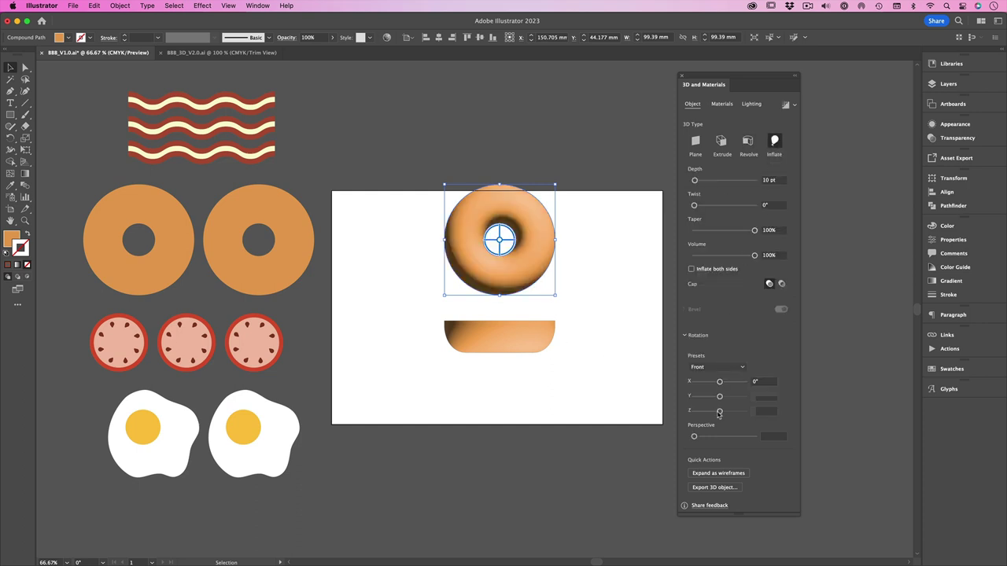
# - Set the upper inflated bagel's rotation preset to Bottom so its rounded side faces up
pyautogui.click(736, 368)
pyautogui.click(731, 435)
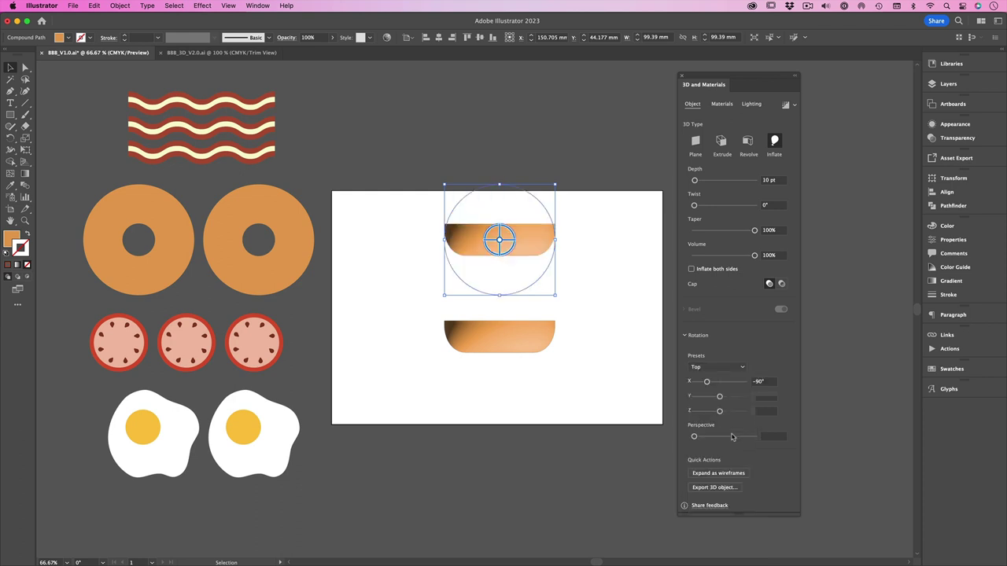
pyautogui.click(739, 367)
pyautogui.click(737, 445)
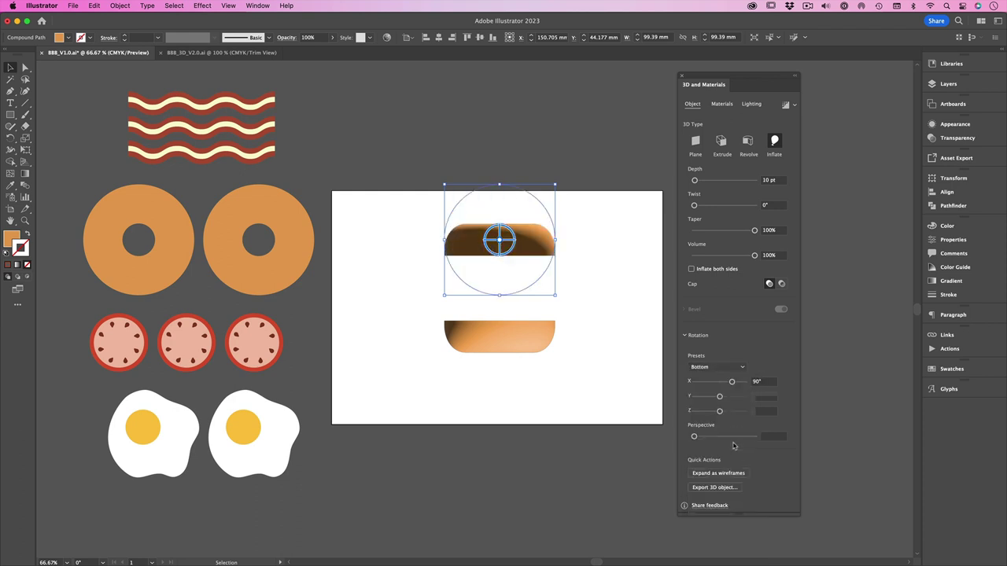
pyautogui.click(600, 313)
# - Rotate the upper and lower bagel halves freely in 3D so each is tilted at an angle
pyautogui.click(502, 244)
pyautogui.moveTo(488, 248)
pyautogui.mouseDown()
pyautogui.moveTo(475, 256)
pyautogui.moveTo(514, 252)
pyautogui.moveTo(473, 253)
pyautogui.mouseUp()
pyautogui.click(508, 341)
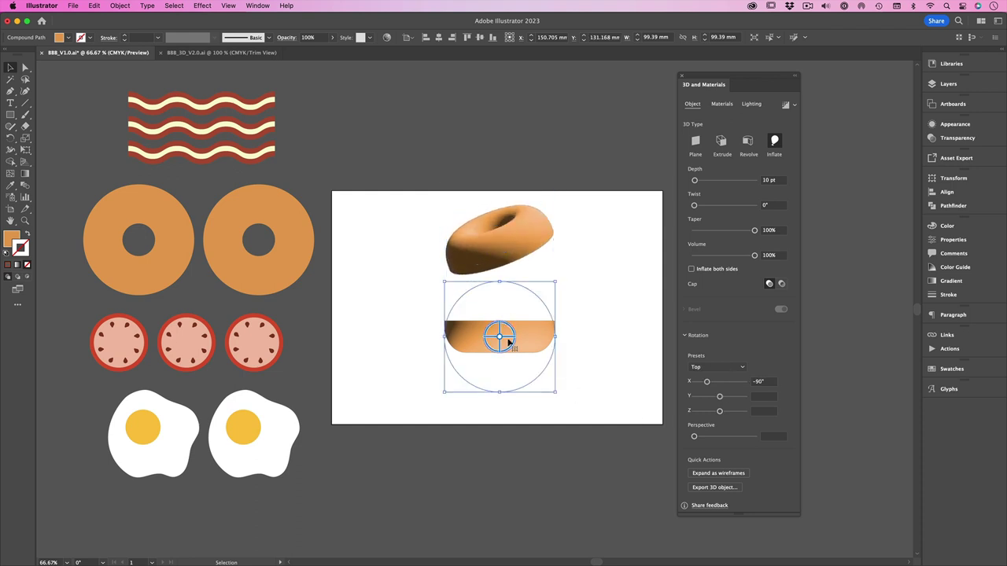
pyautogui.moveTo(508, 339); pyautogui.dragTo(528, 355)
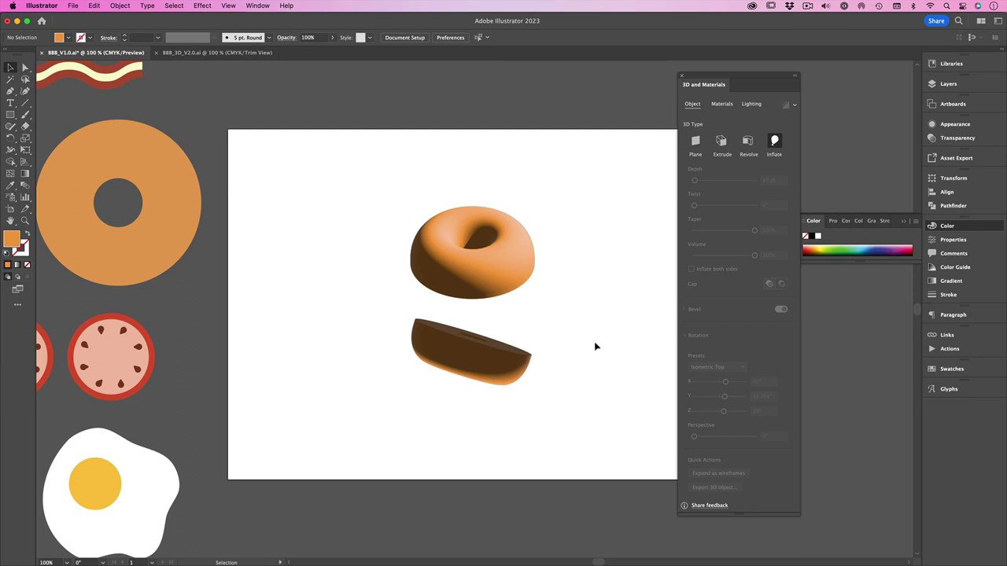
# - Apply the Natural Cowhide Leather material to the upper bagel half
pyautogui.click(515, 277)
pyautogui.click(722, 104)
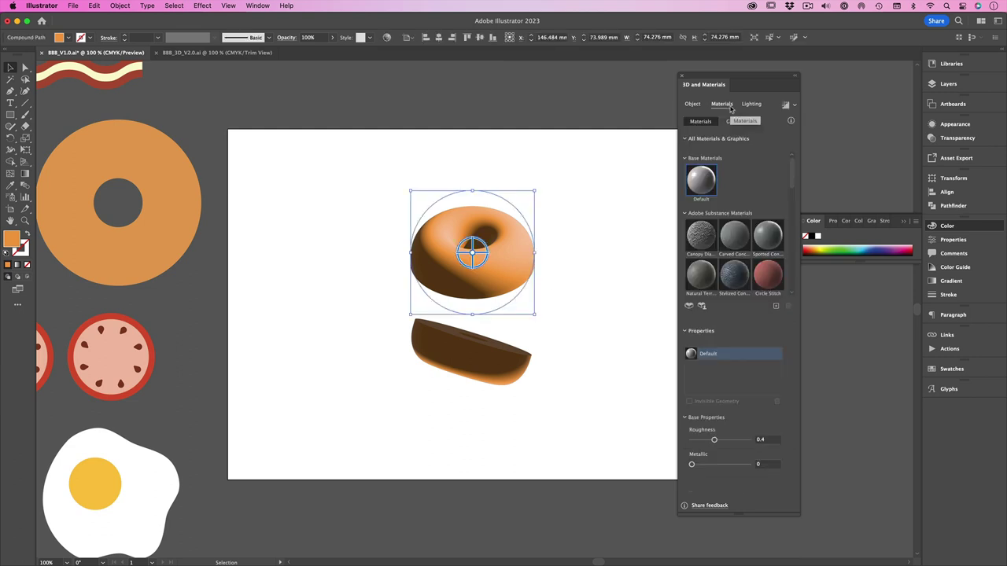
pyautogui.moveTo(793, 174); pyautogui.dragTo(794, 197)
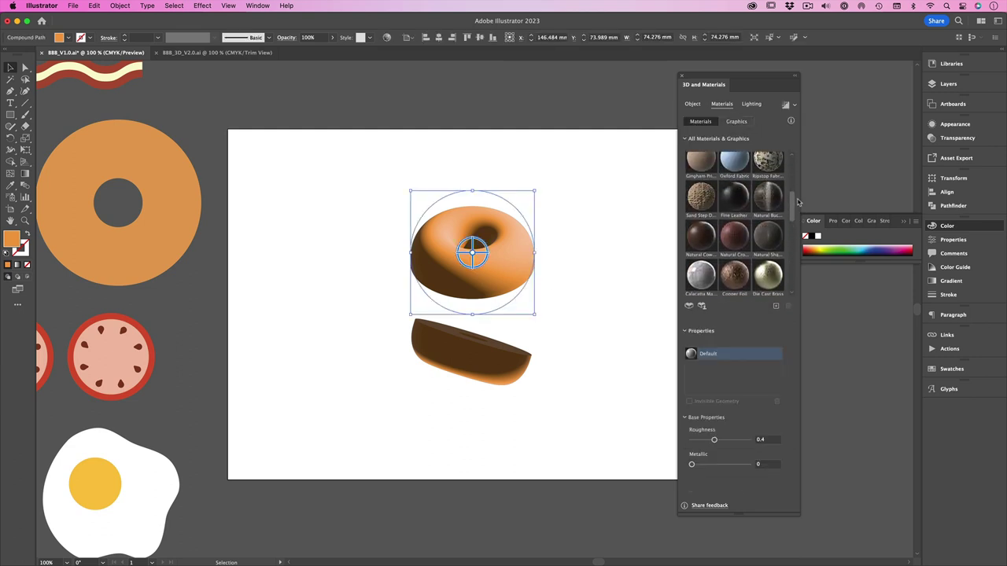
pyautogui.click(704, 237)
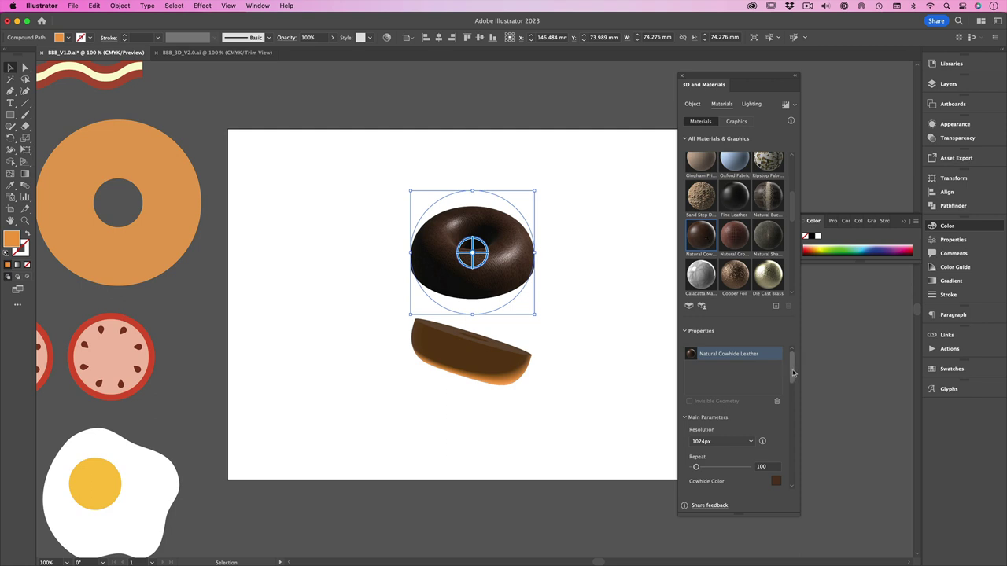
# - Copy the upper bagel half's fill colour code F29F43 and paste it as the leather material's Cowhide Color
pyautogui.scroll(-1, 792, 376)
pyautogui.moveTo(792, 377); pyautogui.dragTo(793, 386)
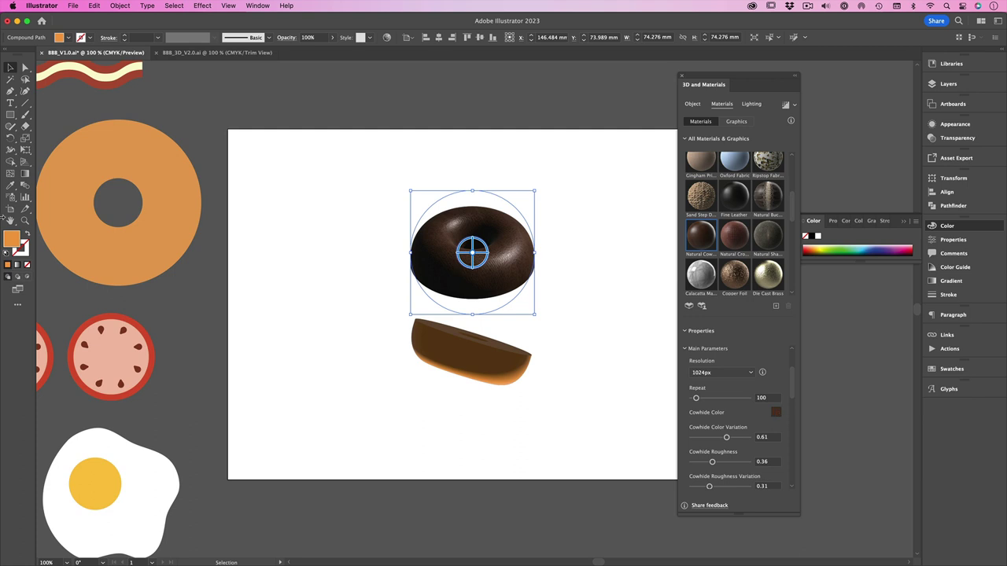
pyautogui.doubleClick(12, 238)
pyautogui.click(847, 399)
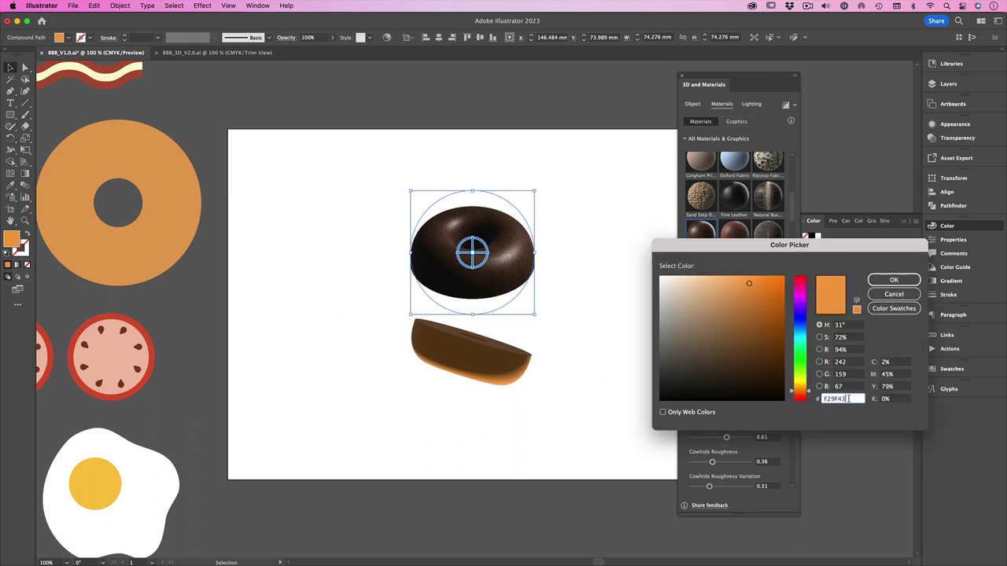
pyautogui.moveTo(847, 399); pyautogui.dragTo(809, 400)
pyautogui.press('super+c')
pyautogui.click(894, 280)
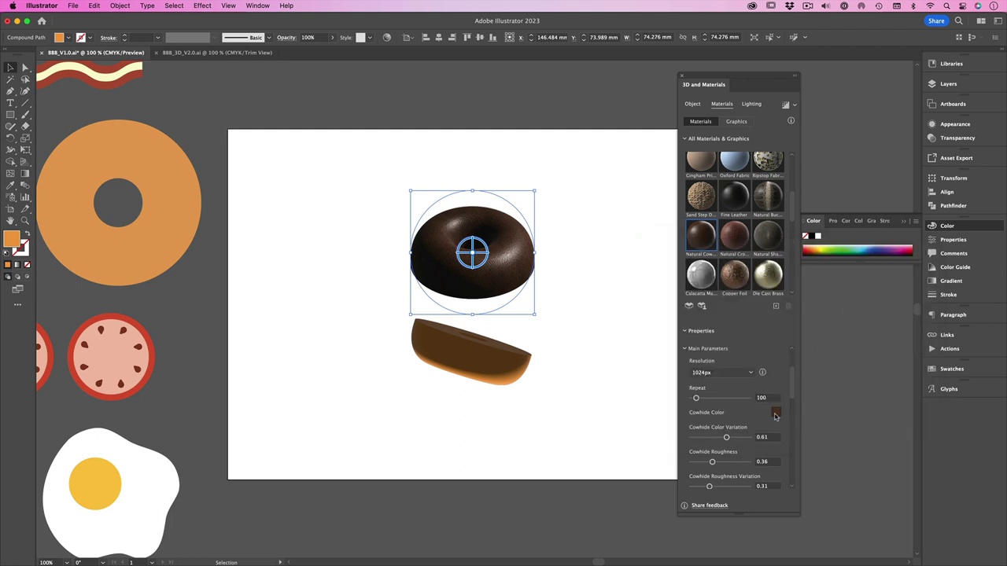
pyautogui.click(775, 414)
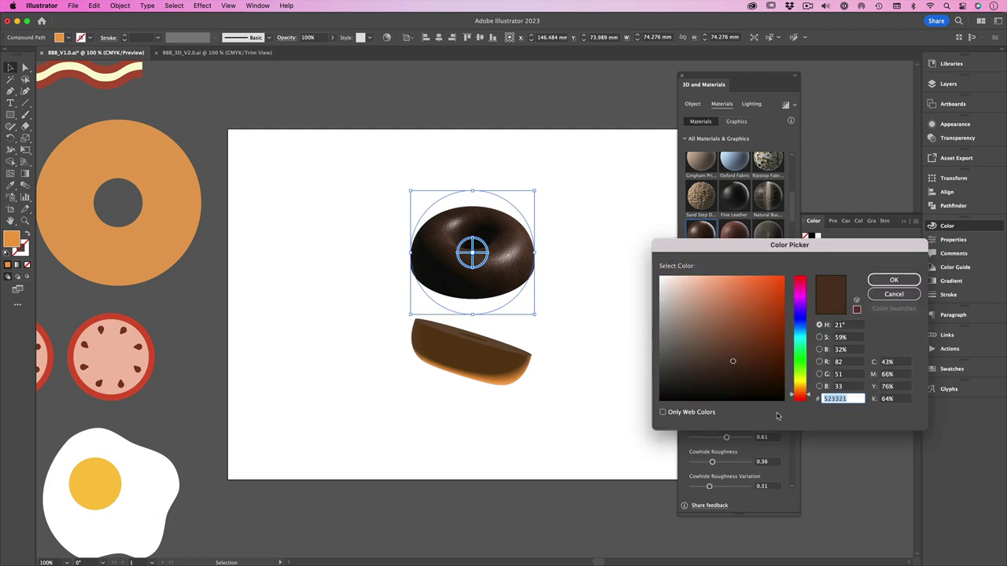
pyautogui.press('super+v')
pyautogui.click(893, 280)
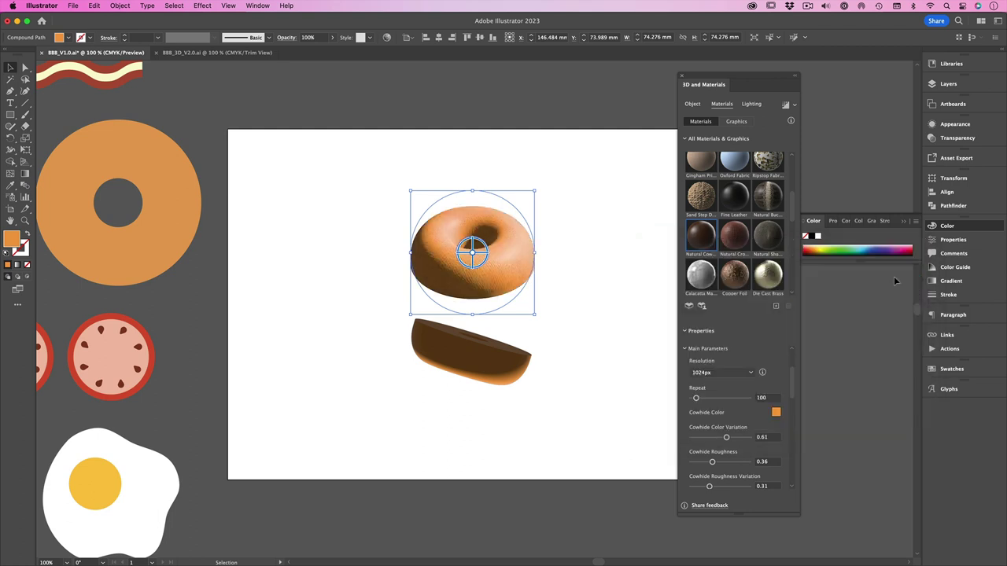
pyautogui.click(653, 305)
# - Set the upper bagel's Cowhide Roughness to 0.2, Cowhide Roughness Variation to 1 and Cowhide Color Variation to 0.2
pyautogui.click(502, 286)
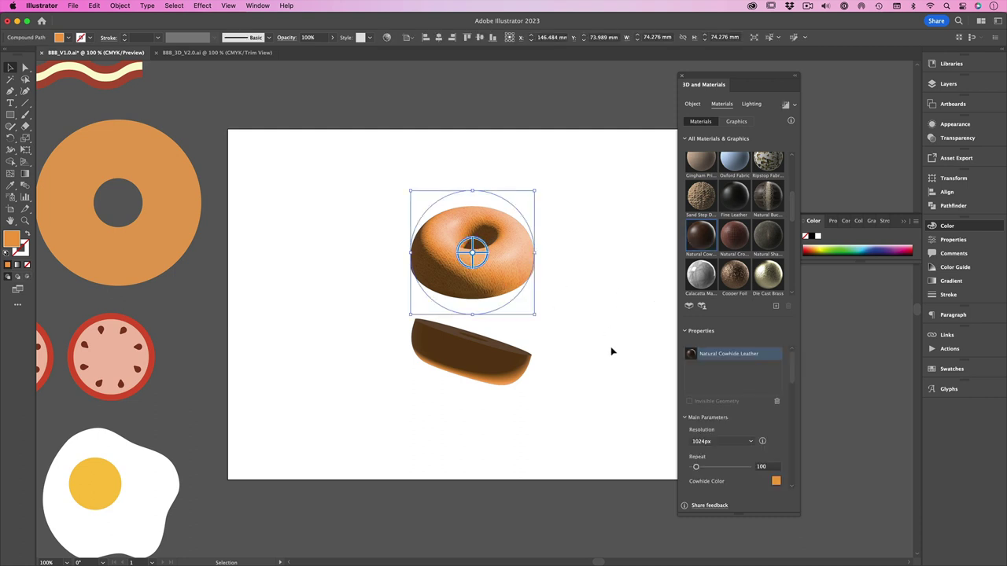
pyautogui.scroll(-4, 793, 393)
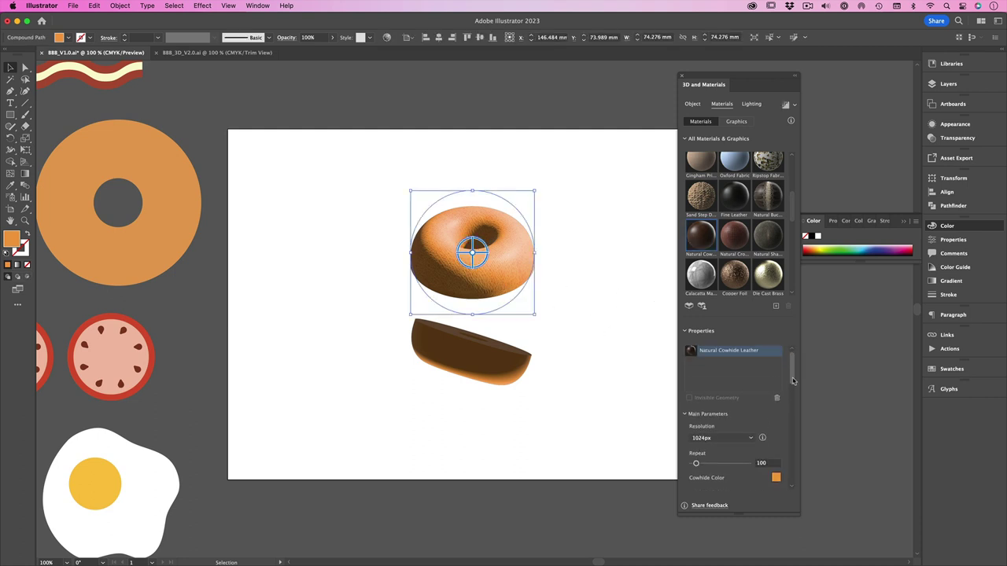
pyautogui.scroll(-2, 792, 393)
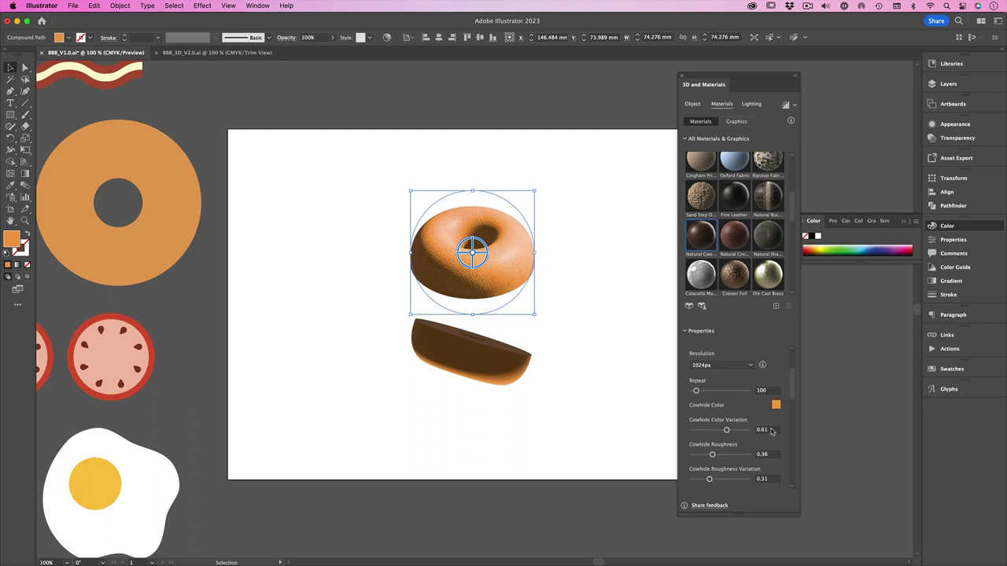
pyautogui.click(772, 456)
pyautogui.write('0.2')
pyautogui.press('Tab')
pyautogui.write('1')
pyautogui.press('Tab')
pyautogui.click(772, 430)
pyautogui.write('0.2')
pyautogui.press('Tab')
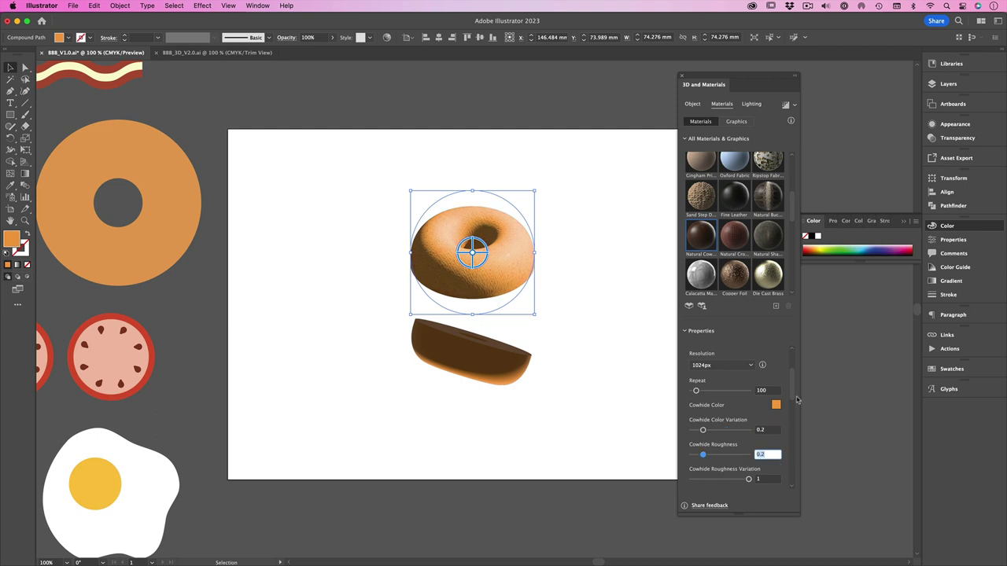
# - Set the leather material's Wrinkles Intensity to 0.2 and raise its Repeat value to about 449
pyautogui.moveTo(794, 397); pyautogui.dragTo(796, 427)
pyautogui.click(767, 419)
pyautogui.write('0.2')
pyautogui.press('Tab')
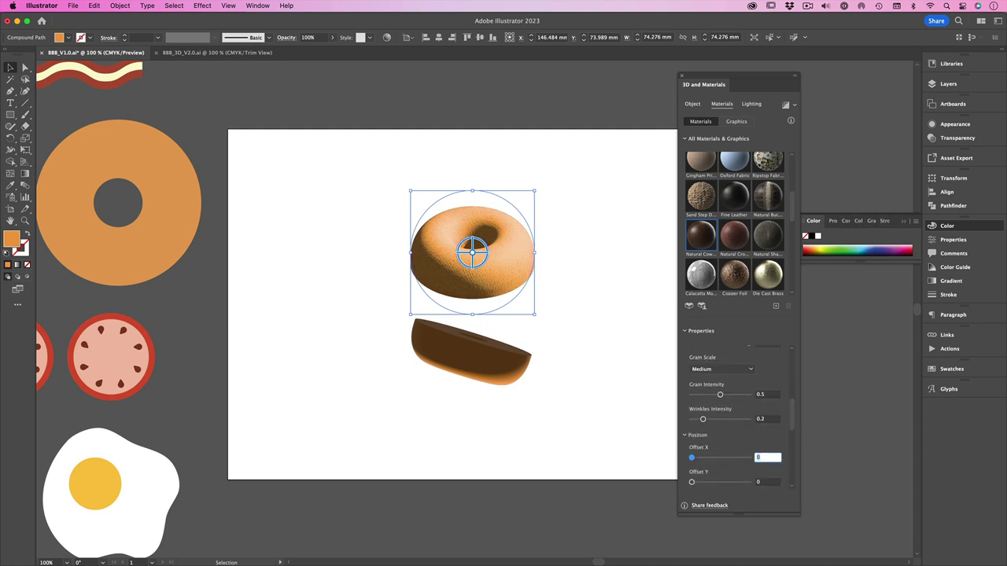
pyautogui.scroll(-3, 795, 434)
pyautogui.moveTo(799, 436); pyautogui.dragTo(802, 378)
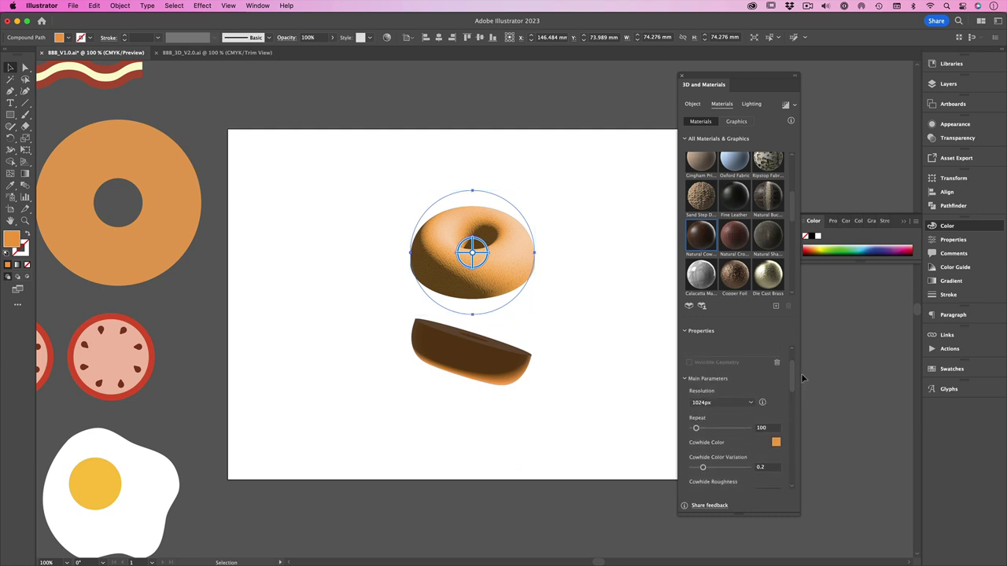
pyautogui.moveTo(695, 428); pyautogui.dragTo(717, 429)
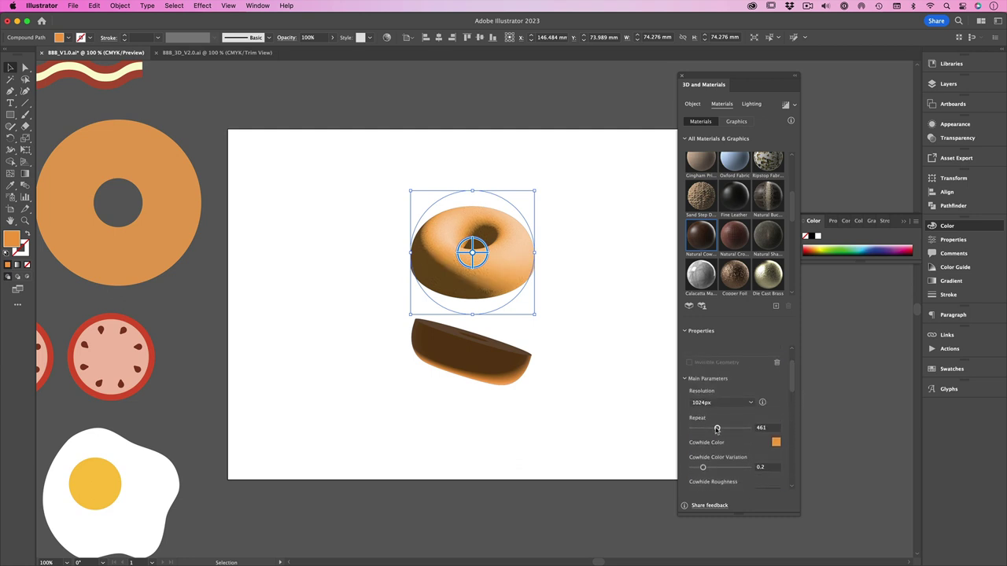
pyautogui.click(575, 281)
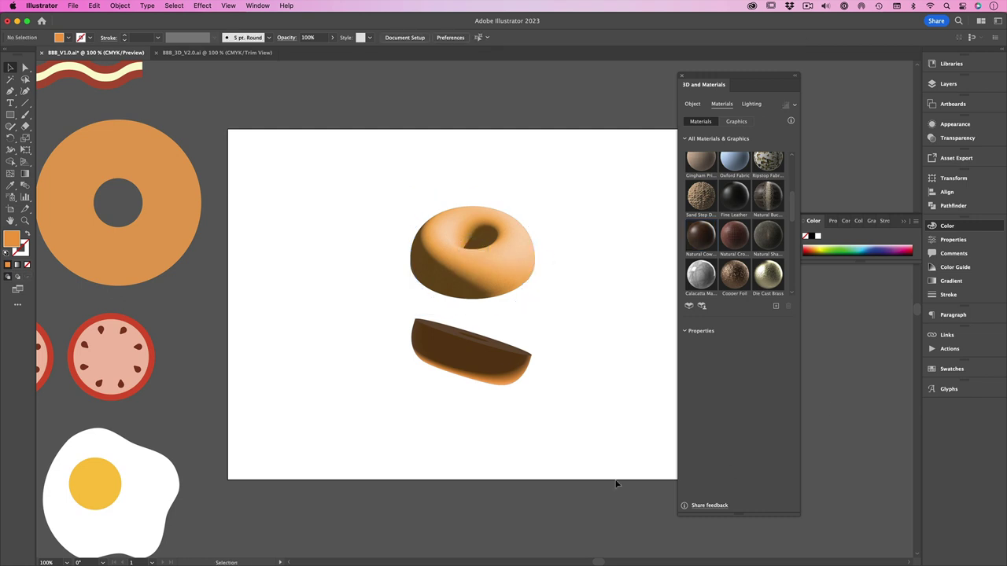
# - Try the Diffuse, Top Left and Right lighting presets on the upper bagel half, and return it to Standard
pyautogui.click(484, 232)
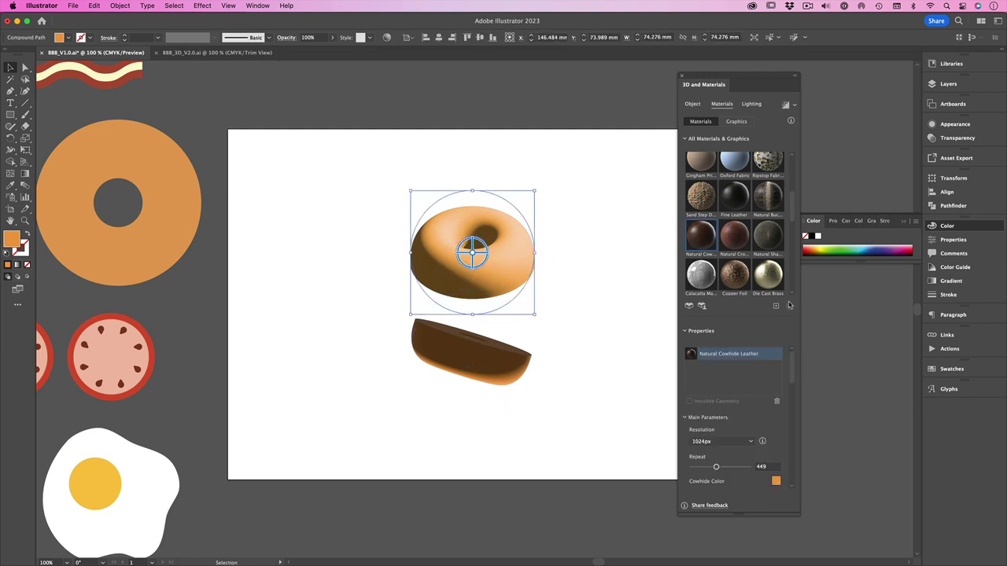
pyautogui.click(753, 104)
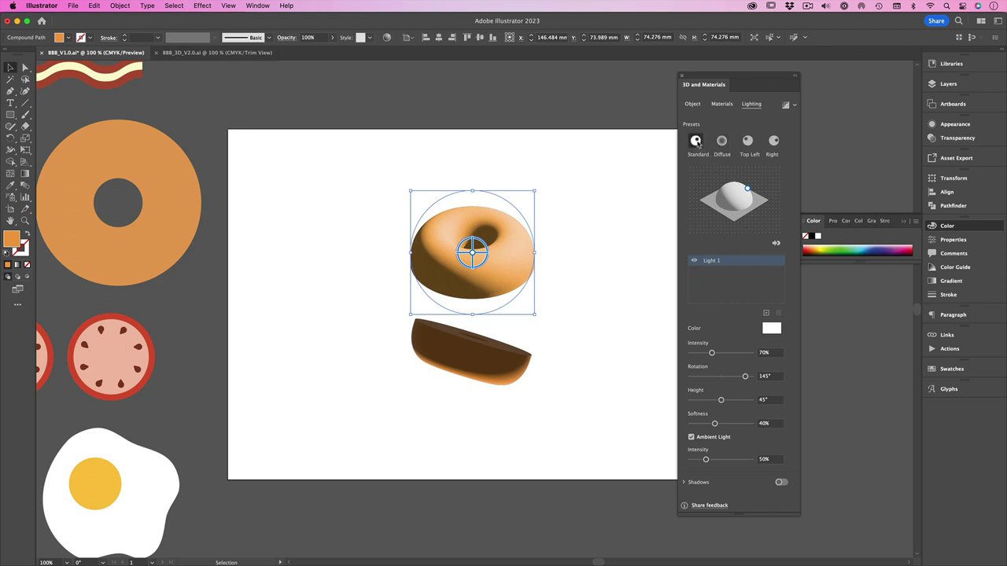
pyautogui.click(721, 140)
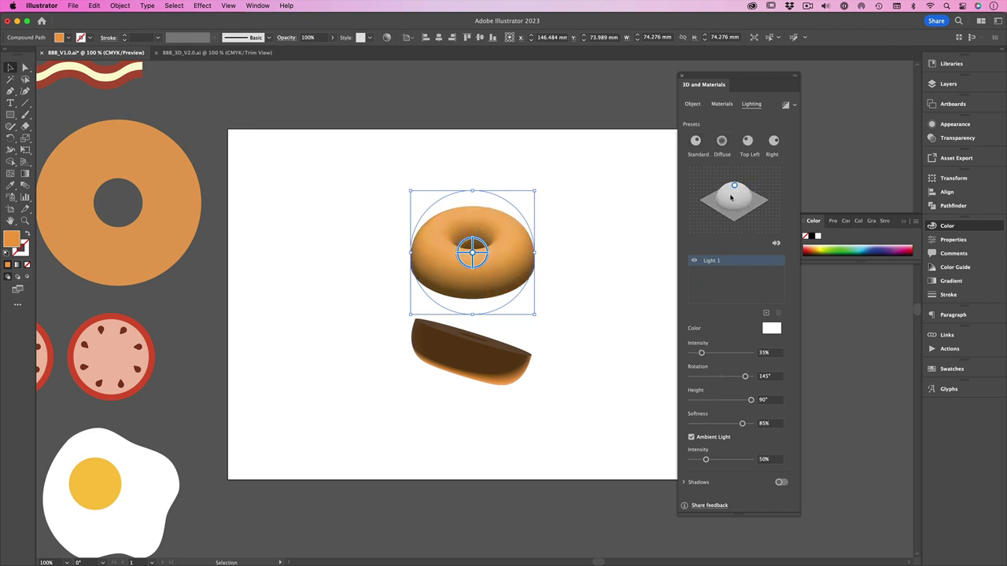
pyautogui.click(747, 140)
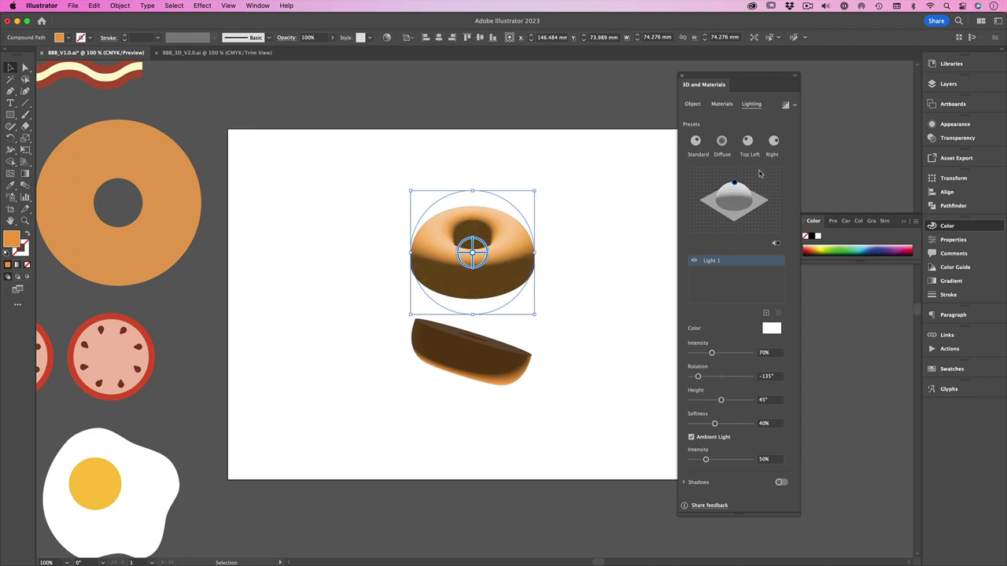
pyautogui.click(773, 141)
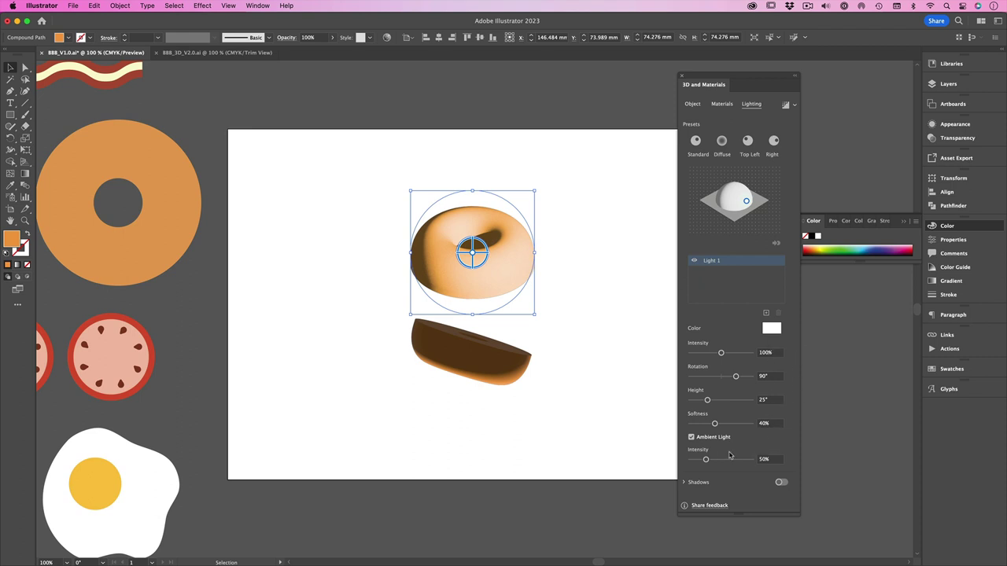
pyautogui.click(695, 155)
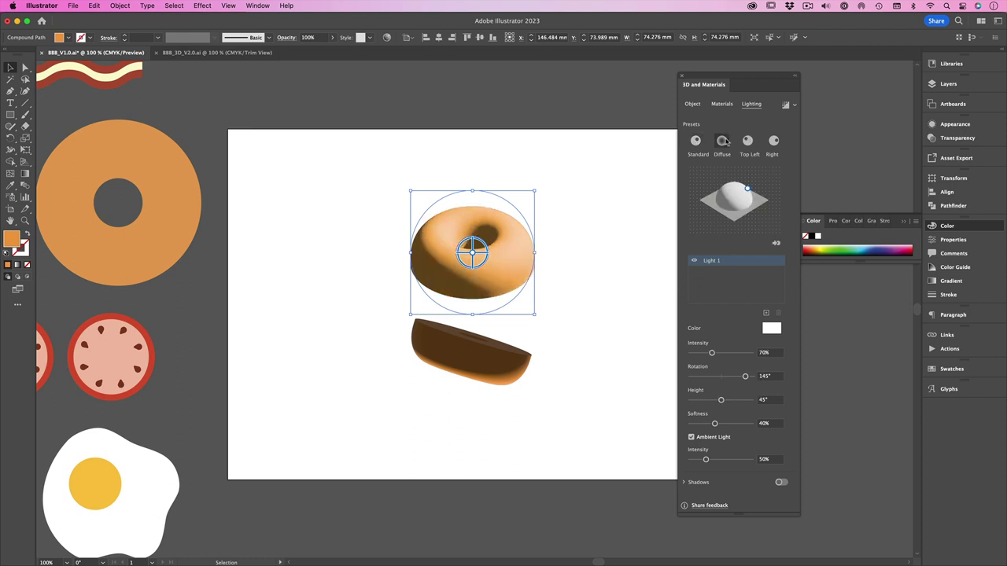
pyautogui.click(721, 141)
pyautogui.click(695, 141)
pyautogui.click(612, 342)
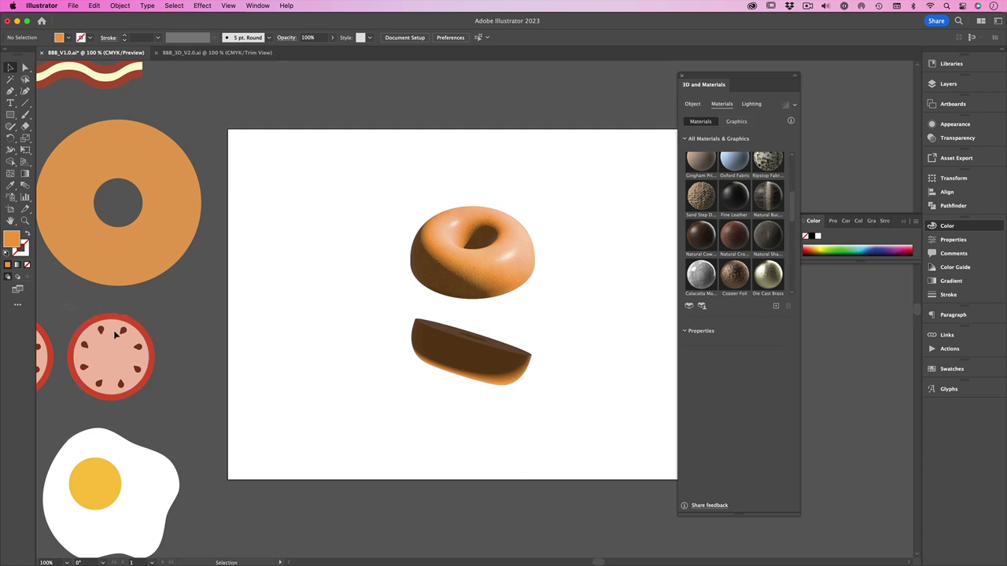
# - Place a copy of the rightmost tomato slice beside the lower bagel half, scaled down to about 32 mm wide
pyautogui.click(141, 386)
pyautogui.moveTo(141, 386); pyautogui.dragTo(359, 384)
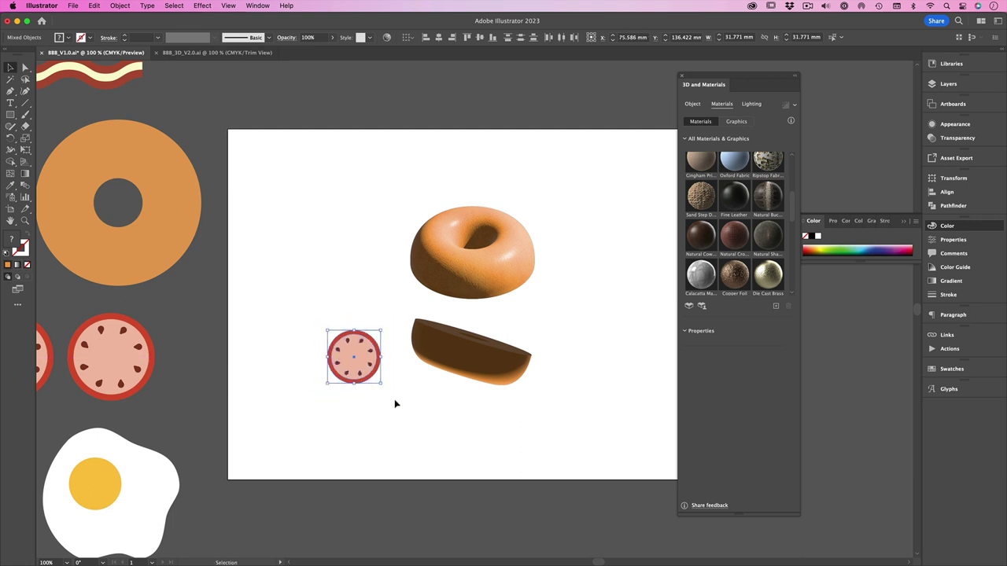
# - Move the seed group straight up, clear of the small tomato slice beside the lower bagel half
pyautogui.click(396, 404)
pyautogui.click(371, 365)
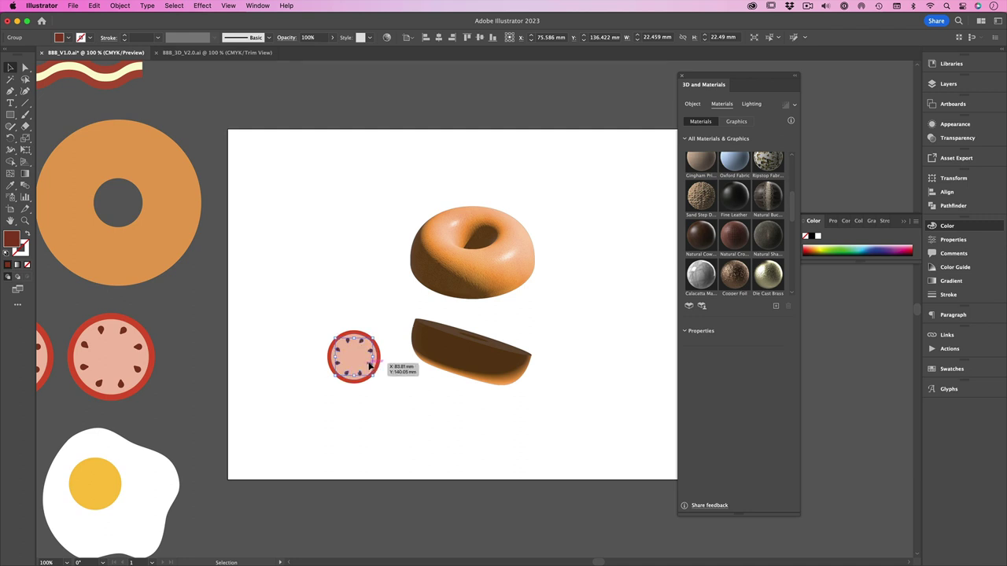
pyautogui.moveTo(369, 366); pyautogui.dragTo(369, 306)
pyautogui.click(388, 375)
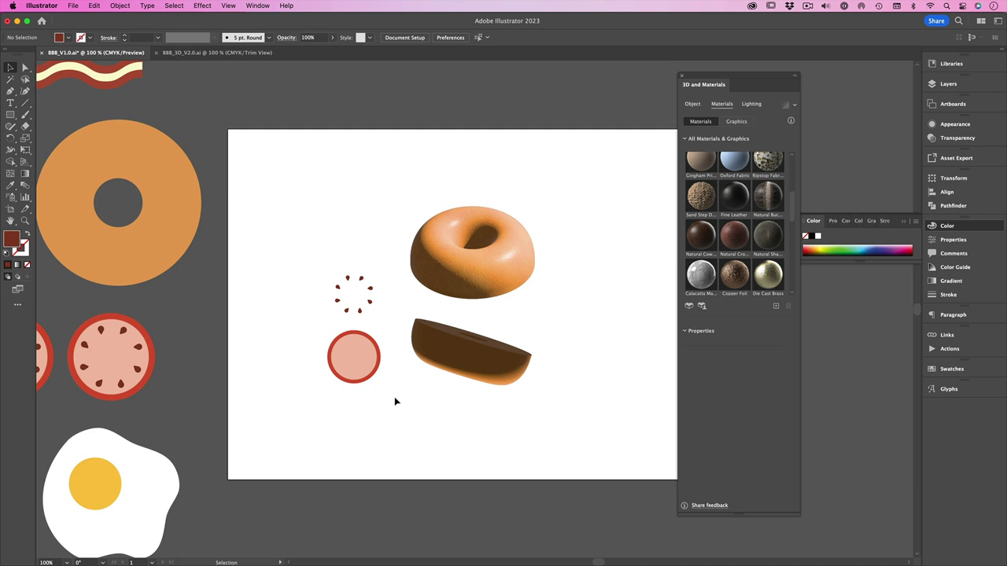
# - Group the slice's two circles and extrude them in 3D with a depth of 5 pt
pyautogui.click(350, 373)
pyautogui.keyDown('shift'); pyautogui.click(368, 337); pyautogui.keyUp('shift')
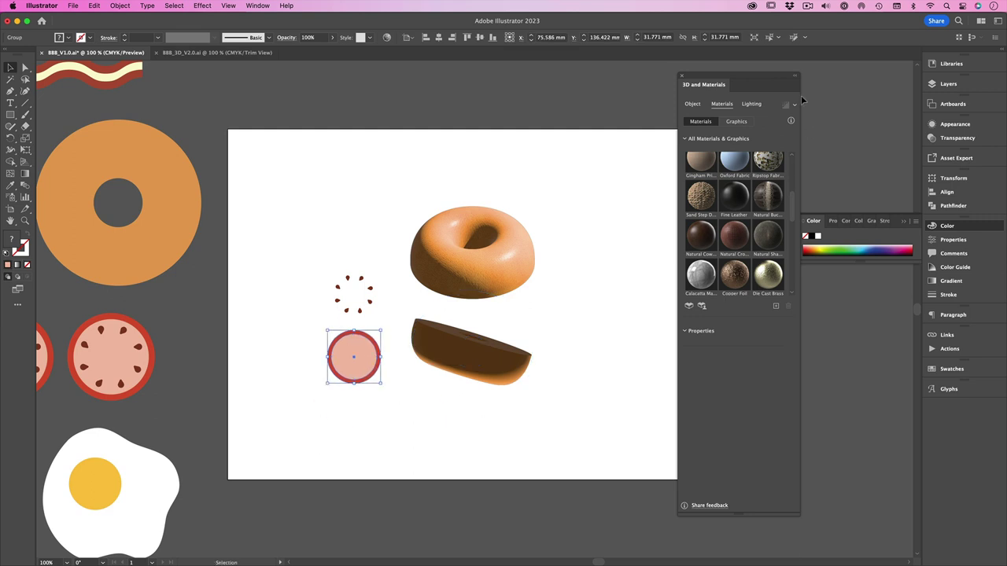
pyautogui.click(693, 104)
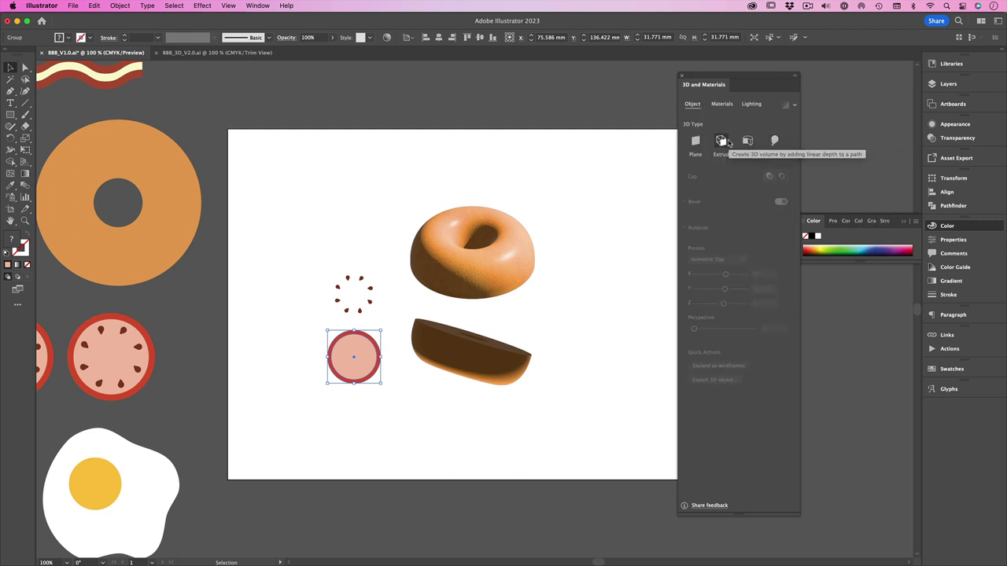
pyautogui.click(722, 141)
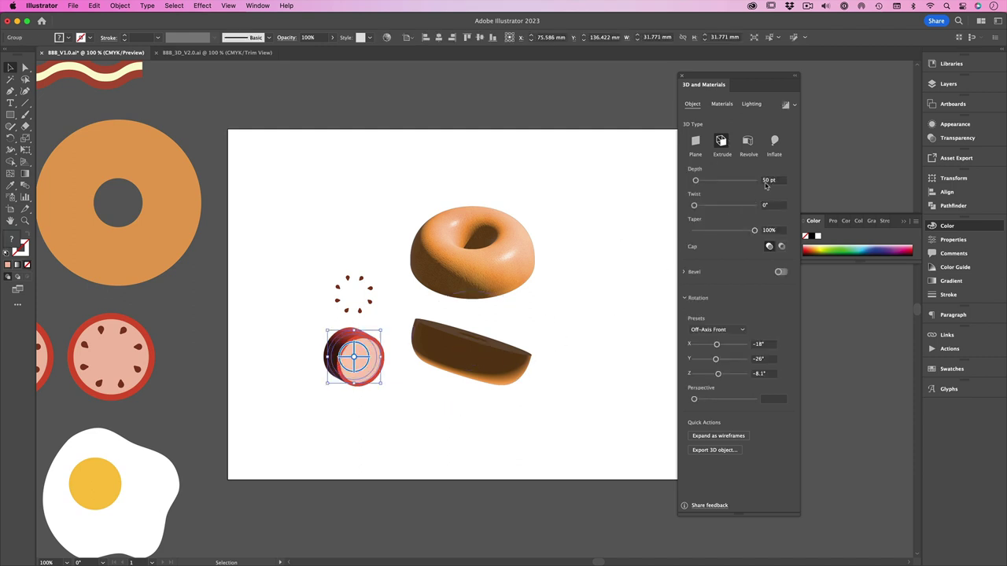
pyautogui.click(770, 181)
pyautogui.press('BackSpace')
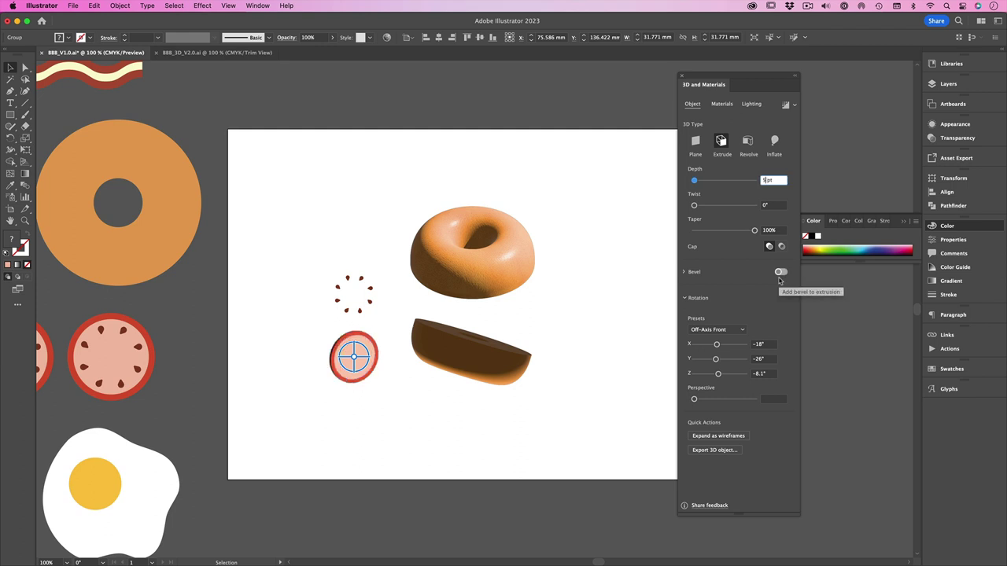
pyautogui.press('Return')
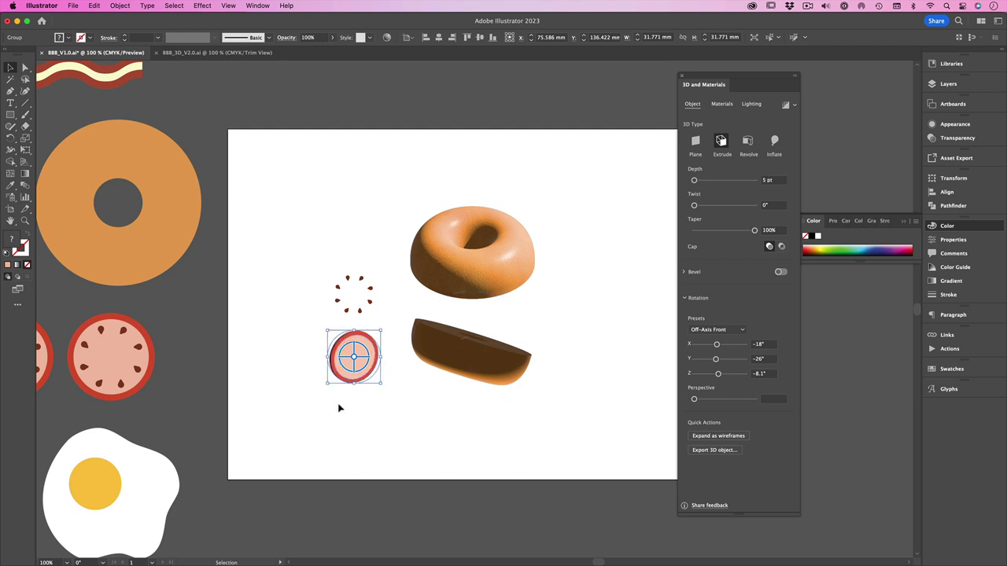
# - Apply the Isometric Top rotation preset to the extruded tomato slice
pyautogui.click(739, 330)
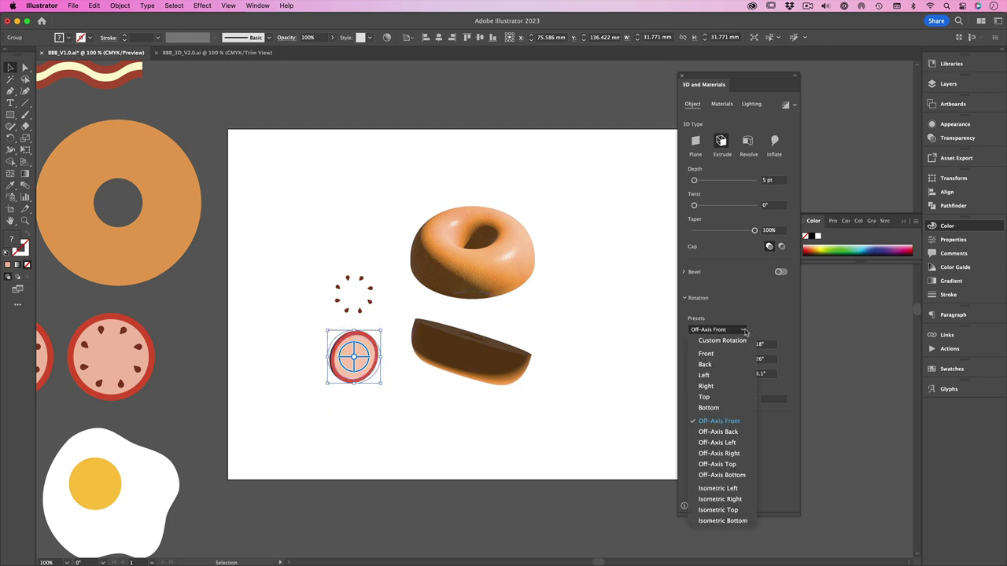
pyautogui.click(742, 510)
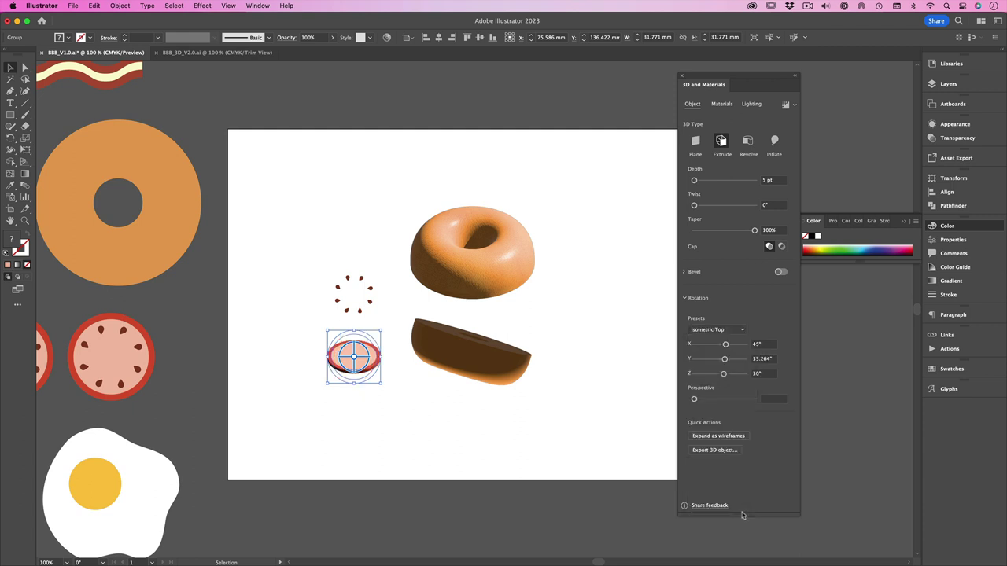
pyautogui.click(513, 450)
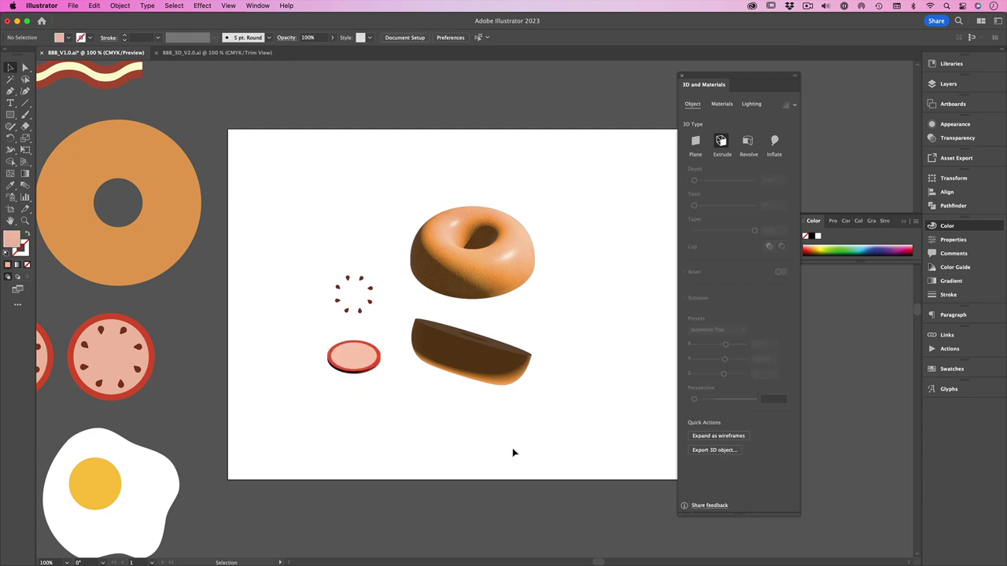
pyautogui.click(363, 363)
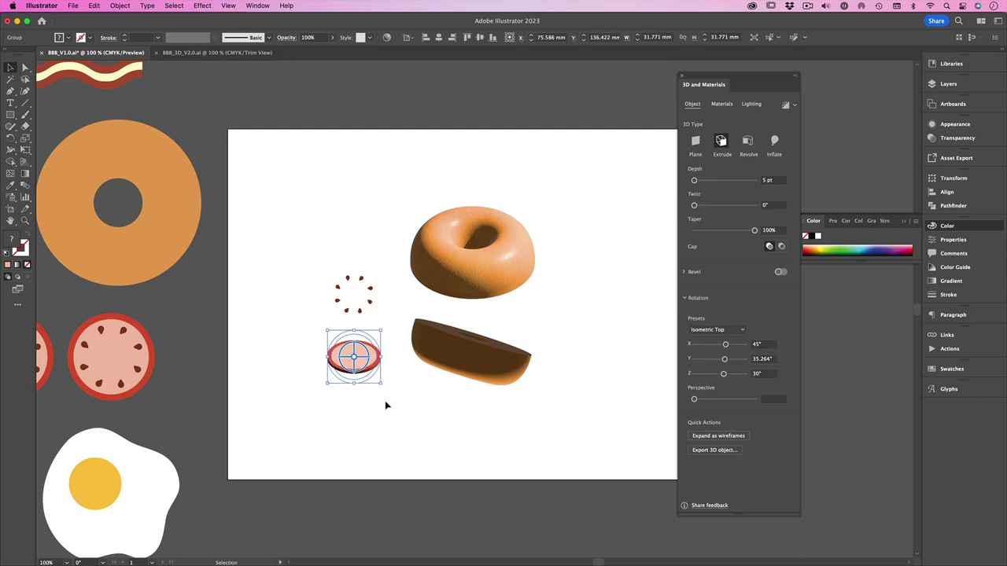
pyautogui.click(385, 400)
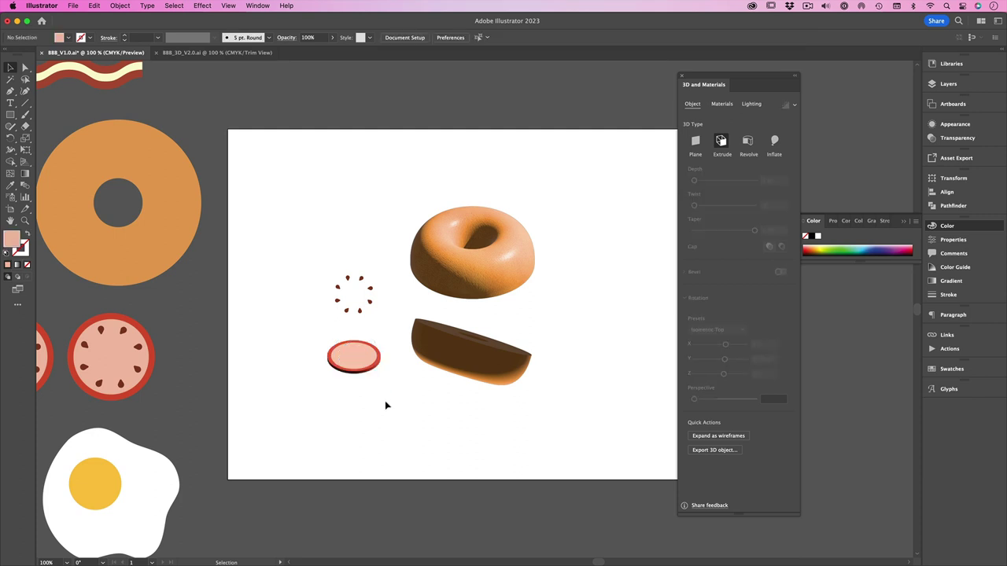
# - Extrude the tomato seed group in 3D with a depth of 2 pt
pyautogui.click(365, 313)
pyautogui.press('a')
pyautogui.press('super+equal')
pyautogui.press('super+equal')
pyautogui.press('super+equal')
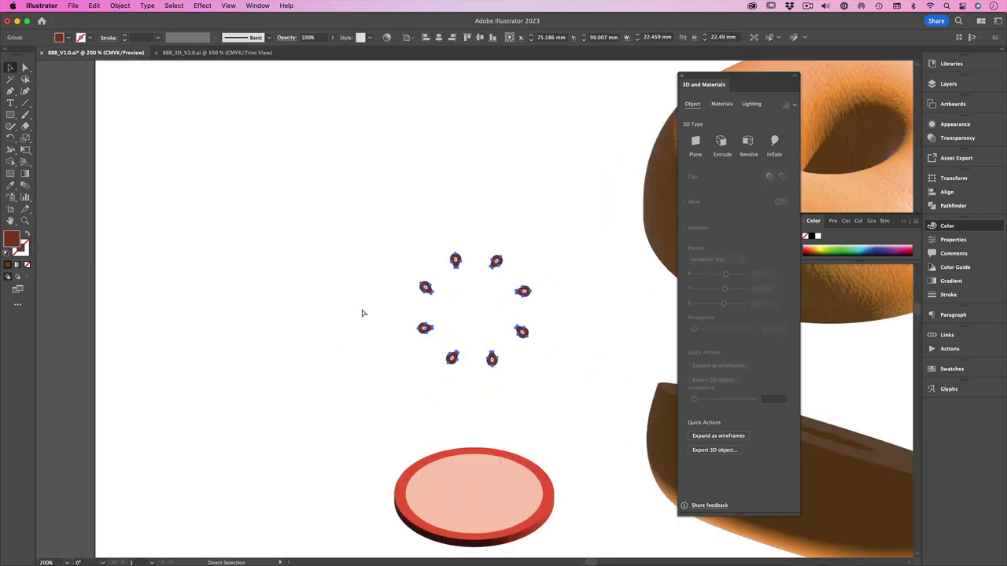
pyautogui.press('v')
pyautogui.scroll(-3, 357, 290)
pyautogui.hscroll(2, 357, 290)
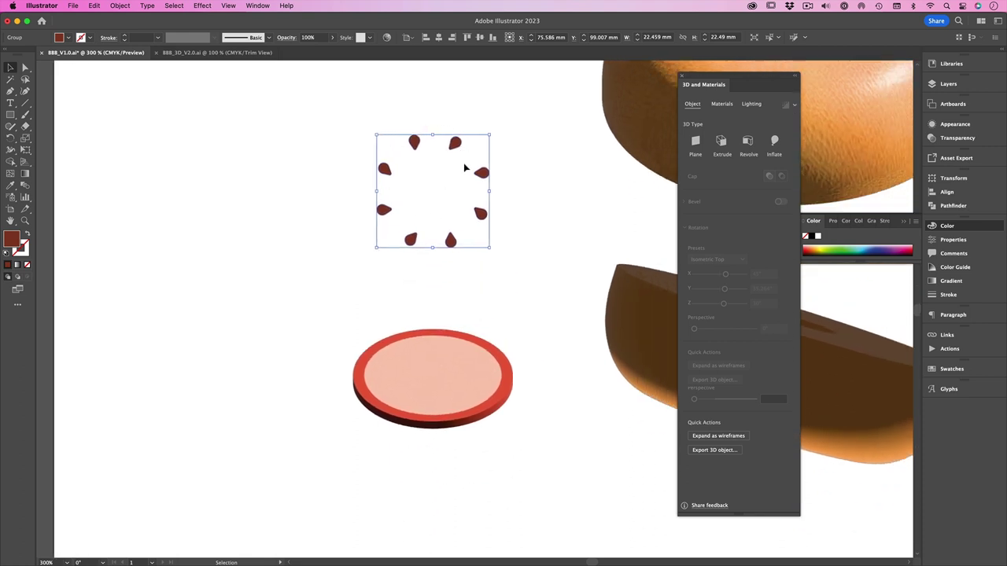
pyautogui.click(720, 141)
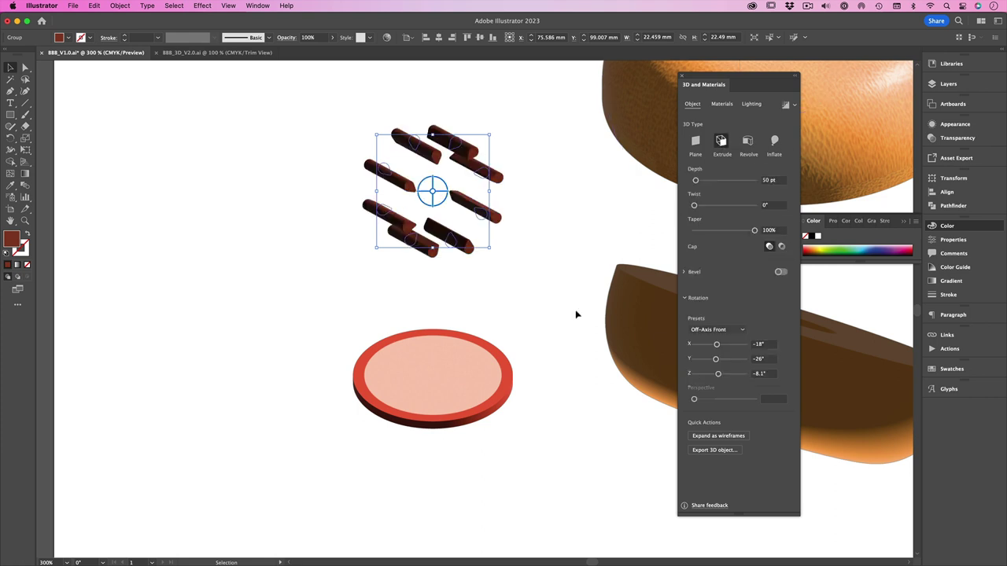
pyautogui.click(526, 197)
pyautogui.click(477, 205)
pyautogui.click(782, 183)
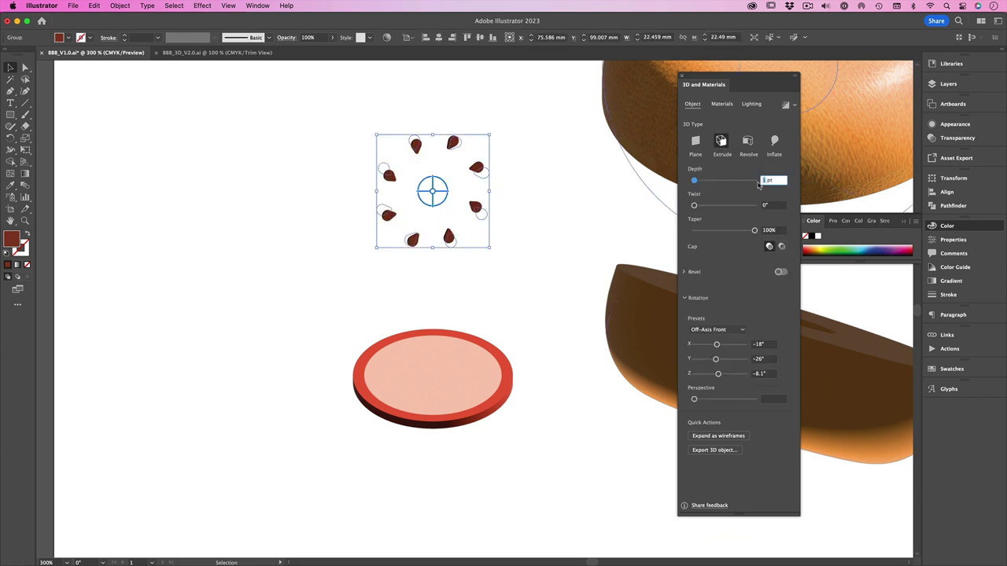
pyautogui.click(596, 224)
pyautogui.click(475, 206)
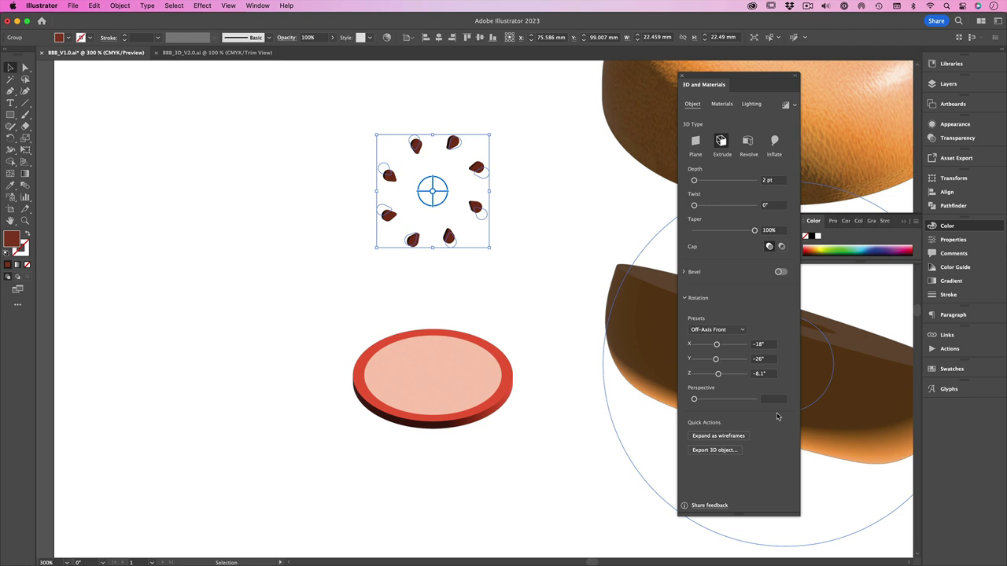
# - Apply the Isometric Top rotation preset to the seeds and position them on the tomato slice's face
pyautogui.click(716, 329)
pyautogui.click(711, 515)
pyautogui.moveTo(456, 244); pyautogui.dragTo(461, 408)
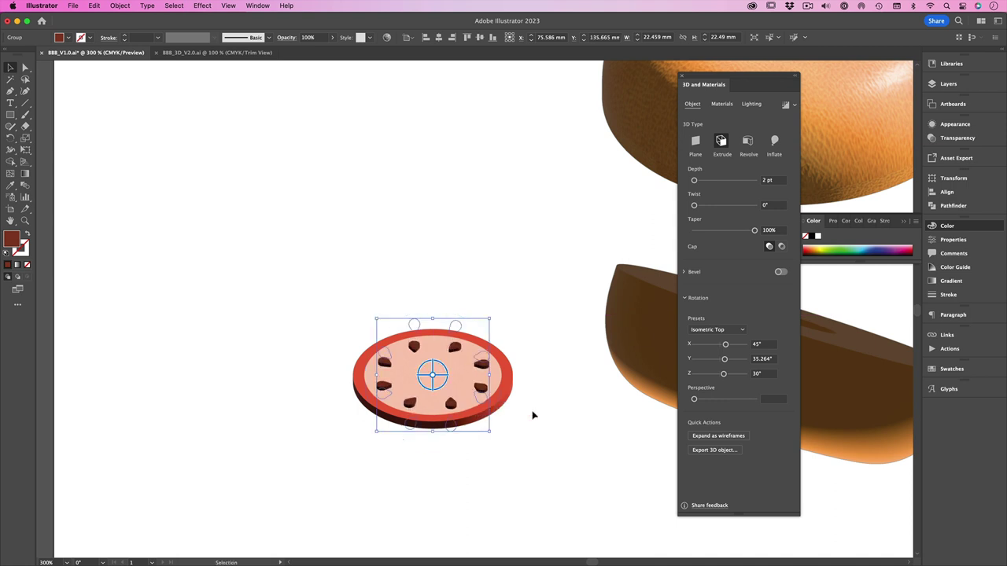
pyautogui.click(534, 416)
pyautogui.click(481, 389)
pyautogui.click(593, 399)
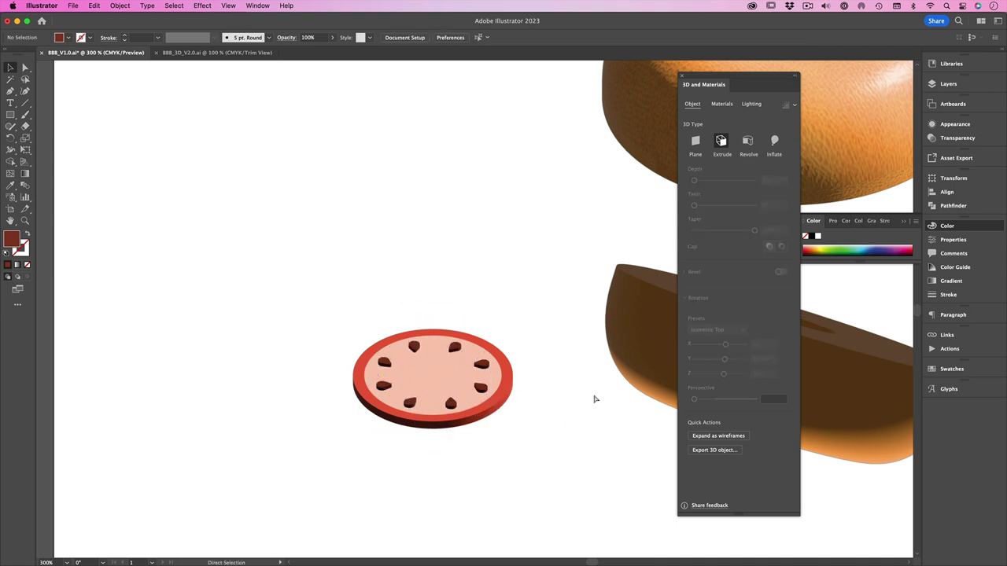
# - Group the tomato slice with its seeds and move it against the near left end of the lower bagel half
pyautogui.press('super+minus')
pyautogui.press('super+minus')
pyautogui.hscroll(3, 593, 388)
pyautogui.hscroll(2, 593, 390)
pyautogui.moveTo(227, 272); pyautogui.dragTo(364, 434)
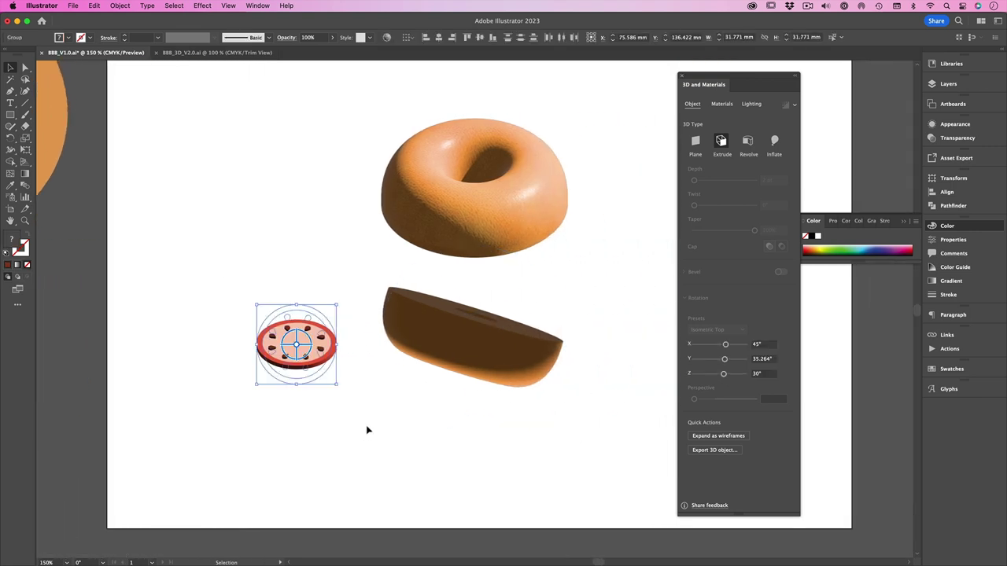
pyautogui.moveTo(317, 343); pyautogui.dragTo(393, 357)
pyautogui.rightClick(411, 302)
pyautogui.click(555, 490)
# - Ungroup the tomato slice and its seeds and rotate them slightly together in 3D
pyautogui.rightClick(383, 335)
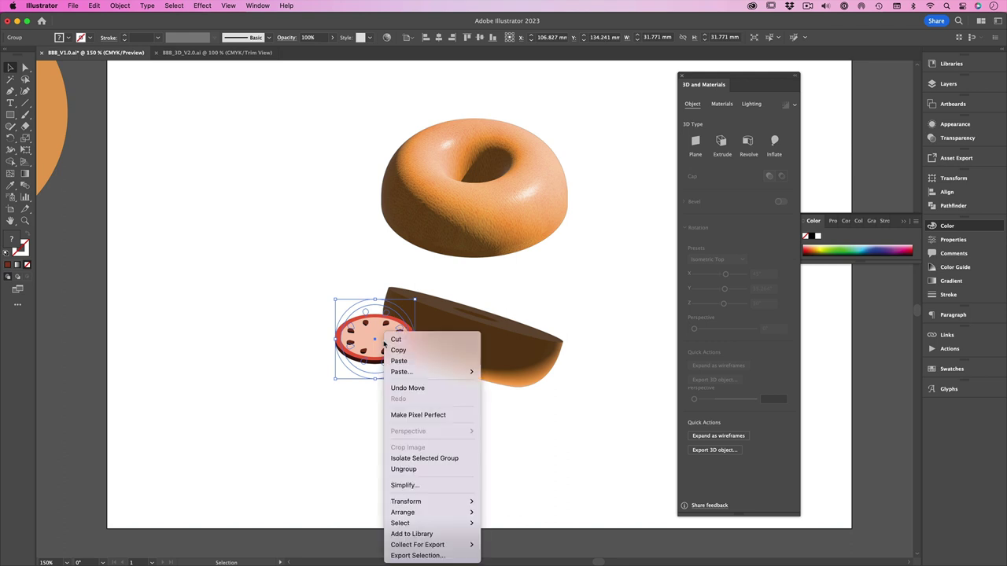
pyautogui.click(413, 471)
pyautogui.click(377, 343)
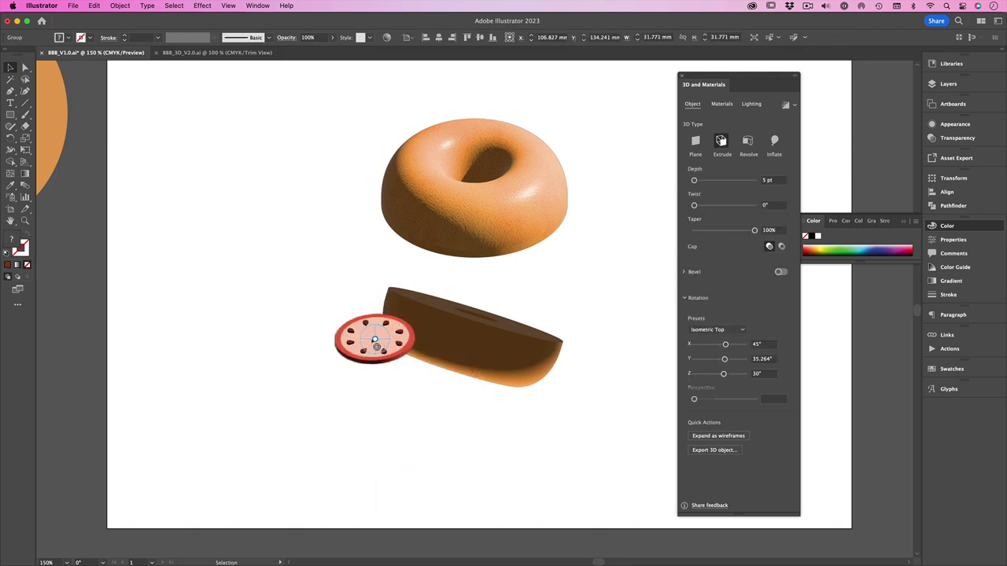
pyautogui.click(464, 472)
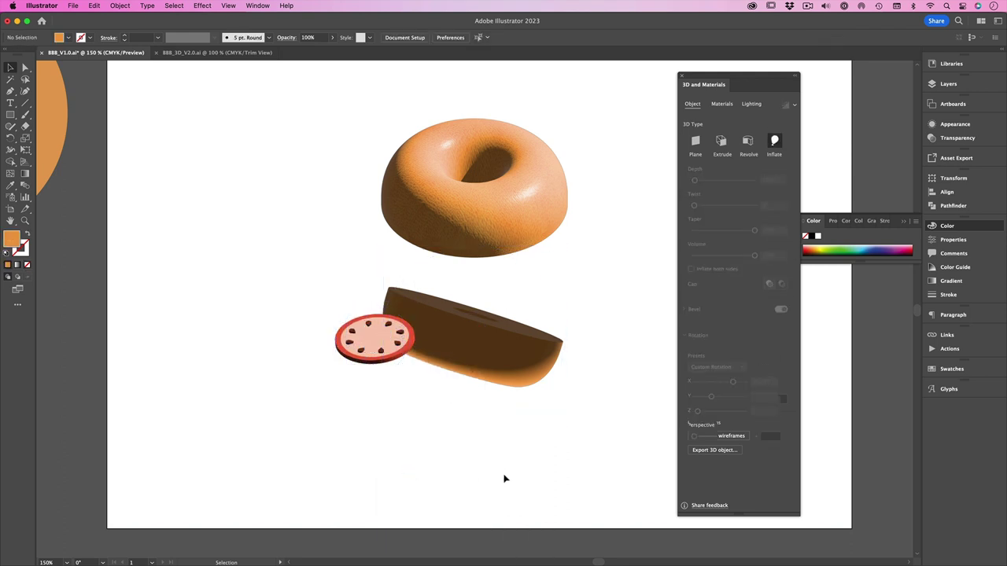
# - Place a copy of the slice and seeds at the lower bagel's right end, rotated to about X 63°, Y -2°, Z 25°
pyautogui.click(383, 367)
pyautogui.moveTo(385, 359); pyautogui.dragTo(560, 358)
pyautogui.click(603, 407)
pyautogui.click(572, 371)
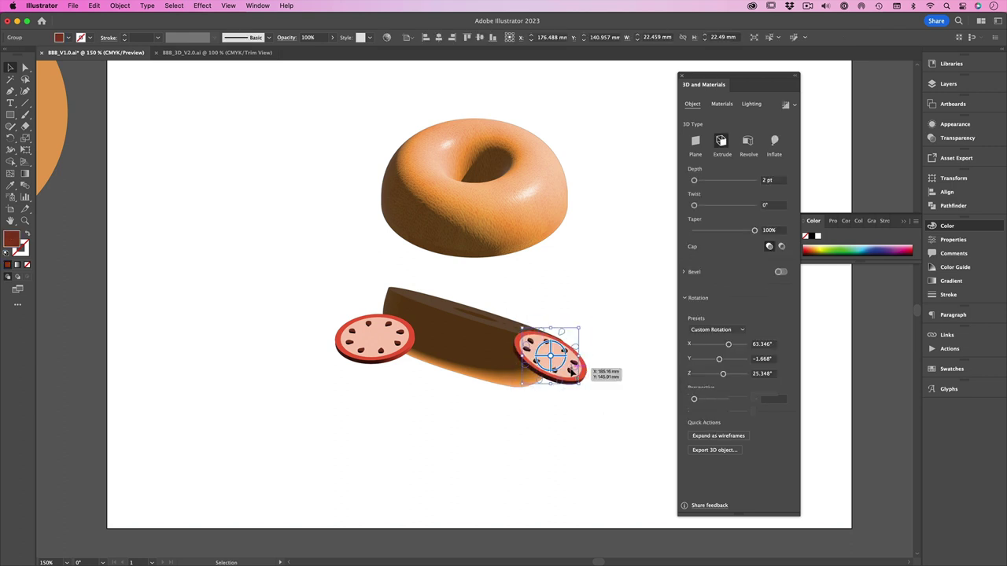
pyautogui.click(489, 363)
# - Place a seedless slice copy about 25 mm wide at the upper bagel's lower right edge, rotated to about X 10°, Y 65°, Z 87°
pyautogui.click(379, 359)
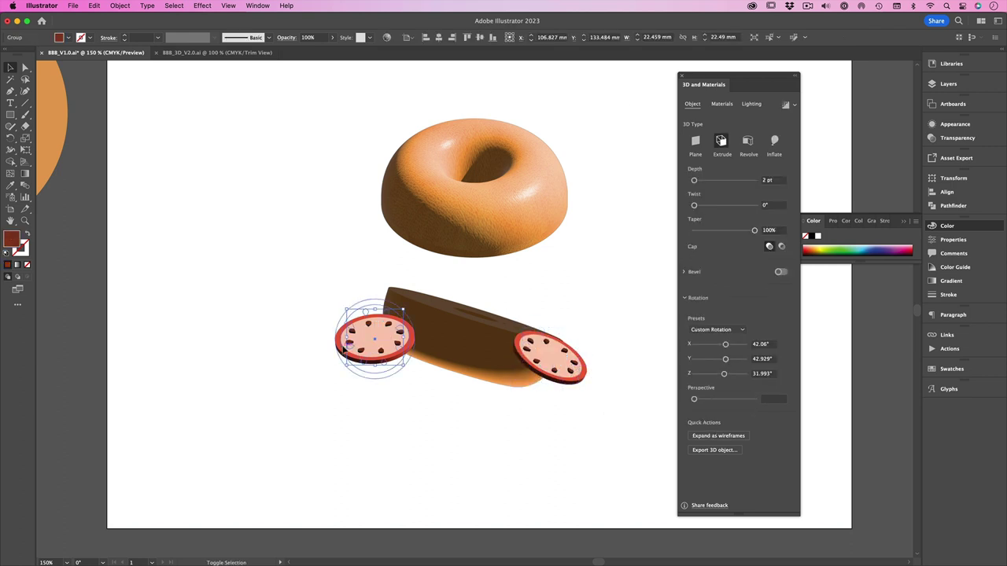
pyautogui.moveTo(380, 358); pyautogui.dragTo(542, 239)
pyautogui.click(585, 235)
pyautogui.click(569, 242)
pyautogui.click(661, 268)
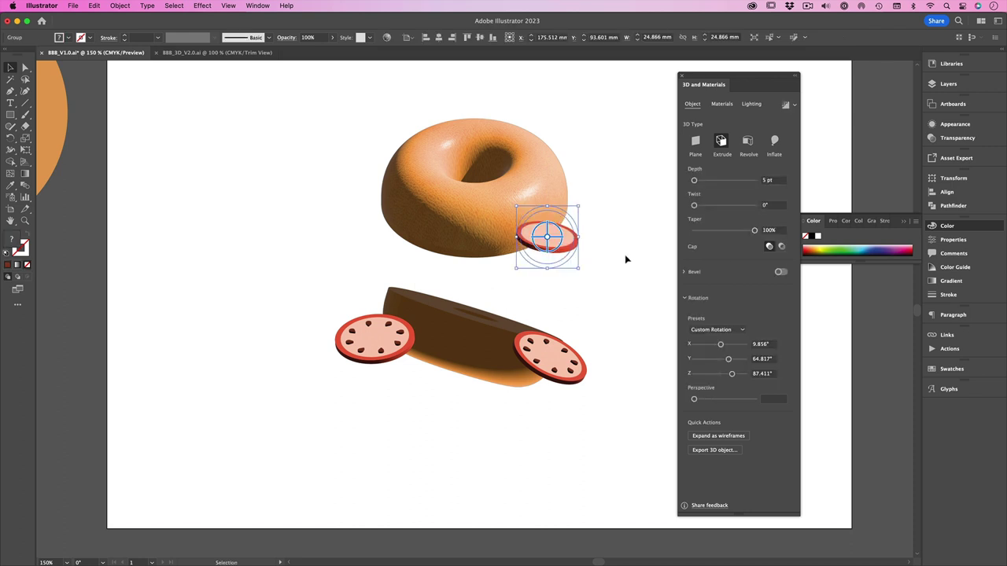
# - Hide the small seedless slice's 3D and Materials effect and delete its inner pink circle
pyautogui.click(973, 126)
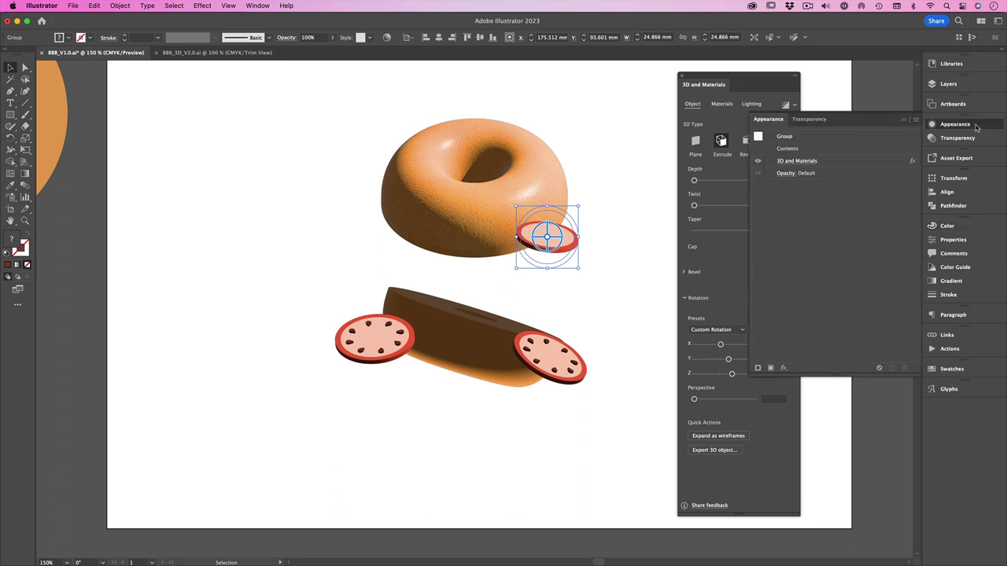
pyautogui.click(757, 161)
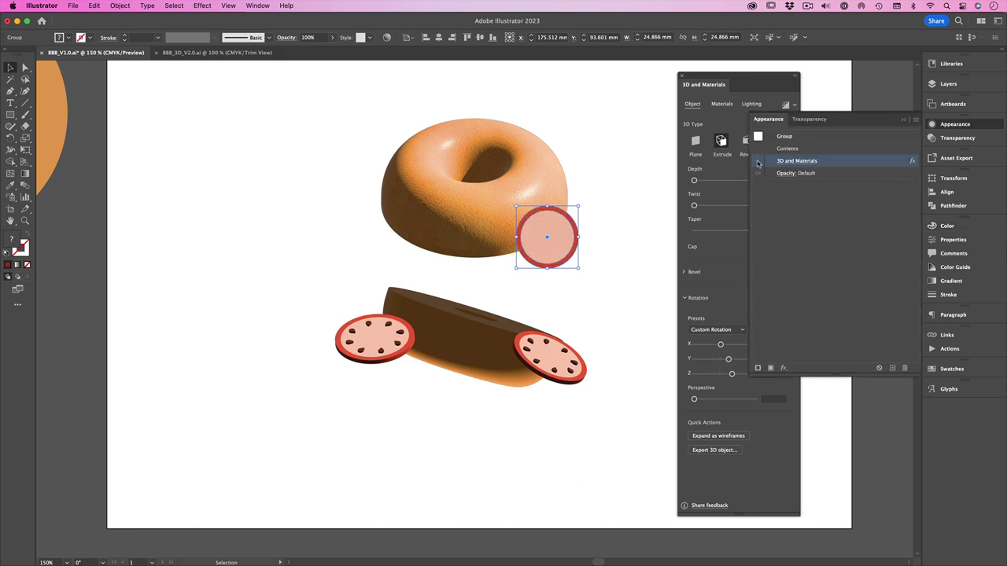
pyautogui.click(592, 243)
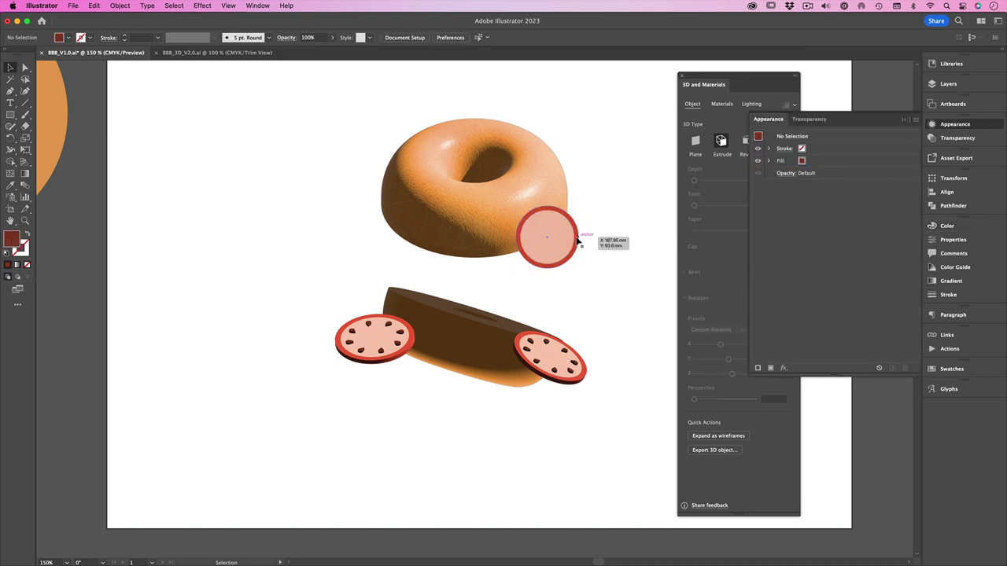
pyautogui.click(579, 243)
pyautogui.doubleClick(574, 246)
pyautogui.click(573, 246)
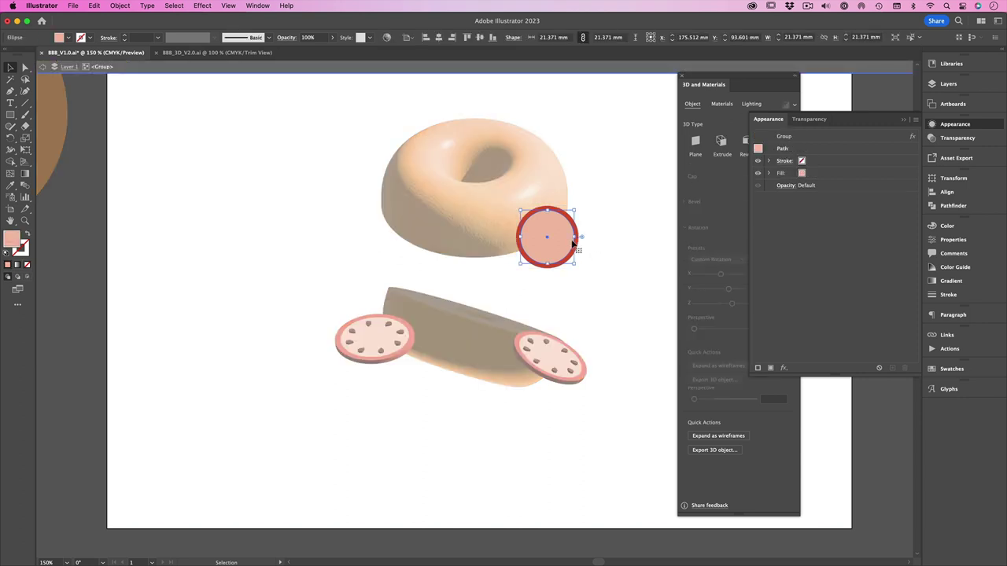
pyautogui.press('Escape')
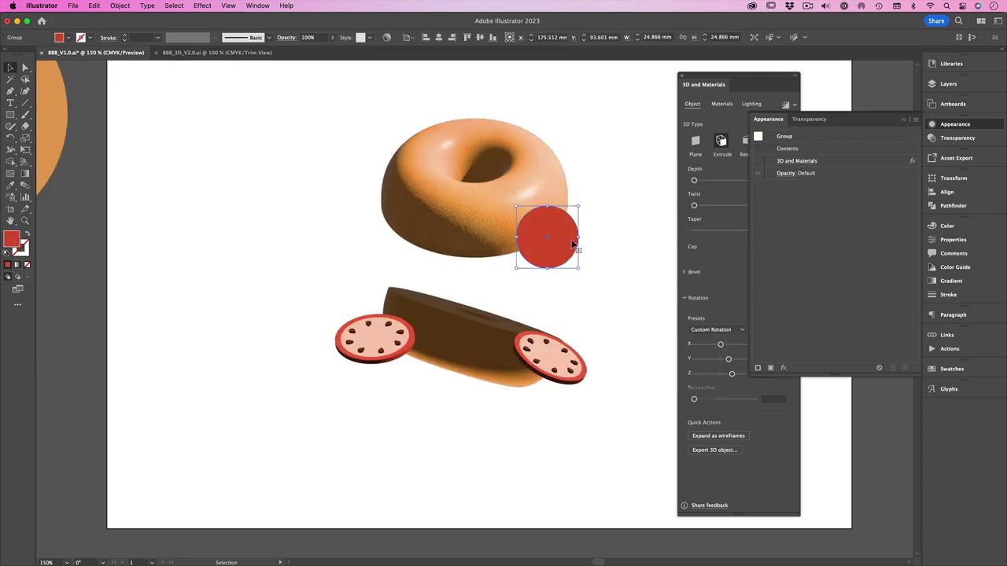
# - Restore the 3D and Materials effect on the plain red disc and tilt it in 3D to show its dark underside
pyautogui.click(757, 162)
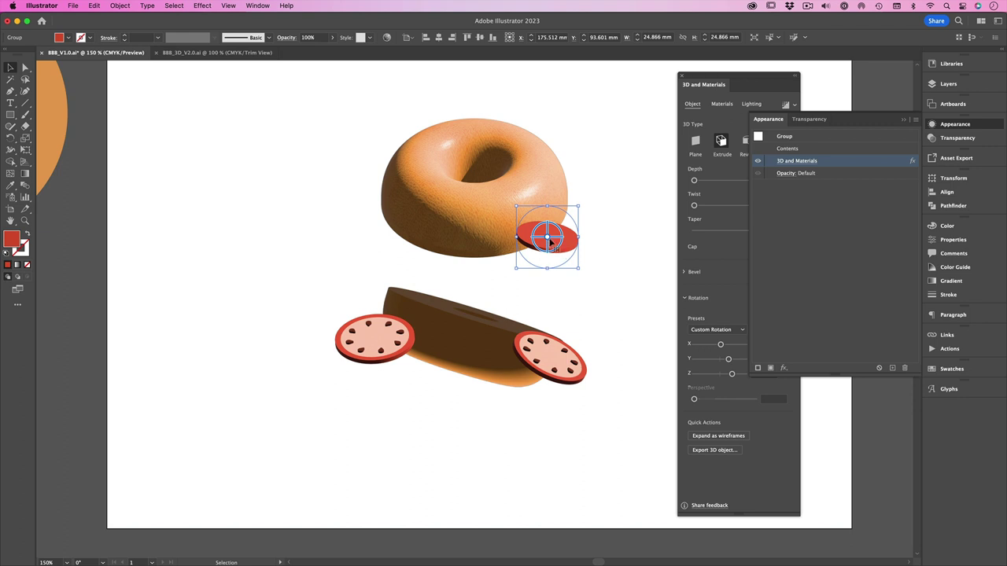
pyautogui.moveTo(548, 241); pyautogui.dragTo(550, 228)
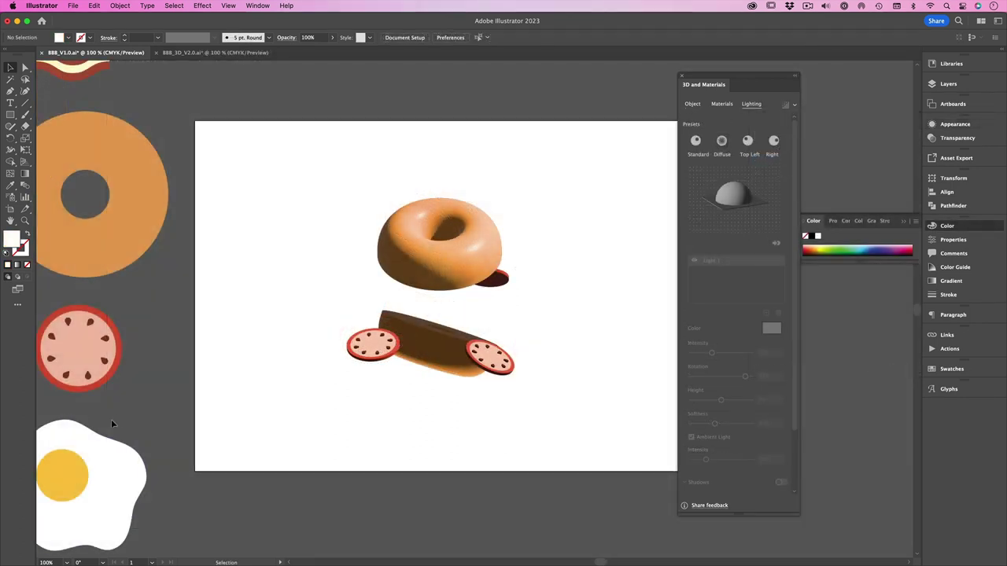
# - Place a copy of the flat fried egg, white and yolk, on the empty canvas below the artboard
pyautogui.moveTo(69, 470); pyautogui.dragTo(472, 526)
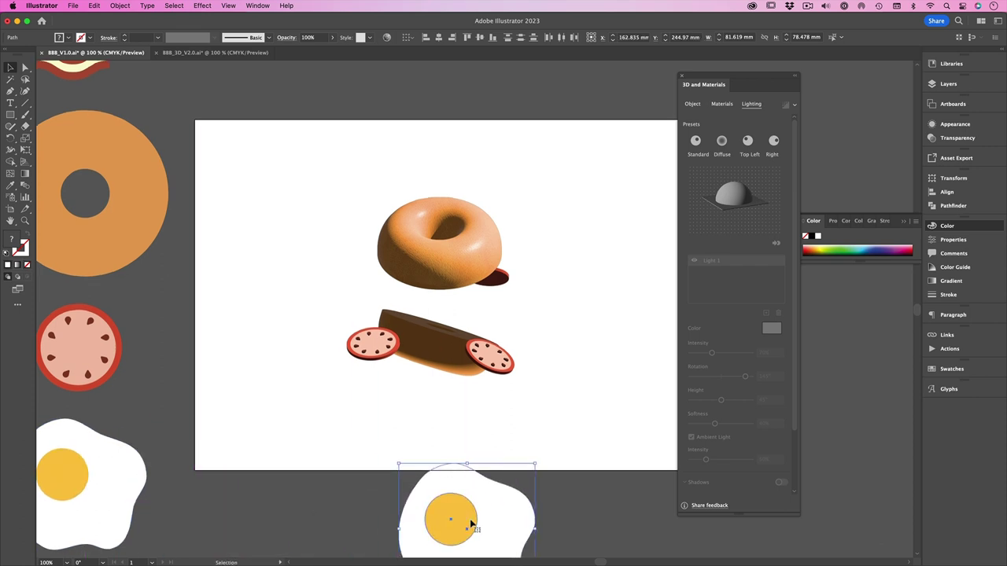
pyautogui.scroll(-5, 472, 523)
pyautogui.moveTo(452, 318); pyautogui.dragTo(452, 397)
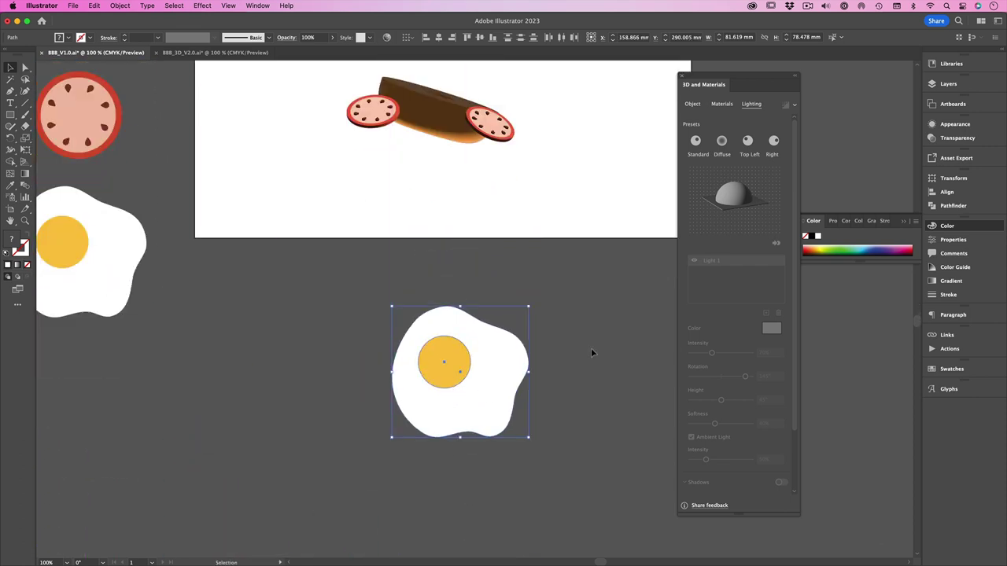
pyautogui.click(593, 351)
pyautogui.click(456, 353)
pyautogui.moveTo(461, 360); pyautogui.dragTo(401, 354)
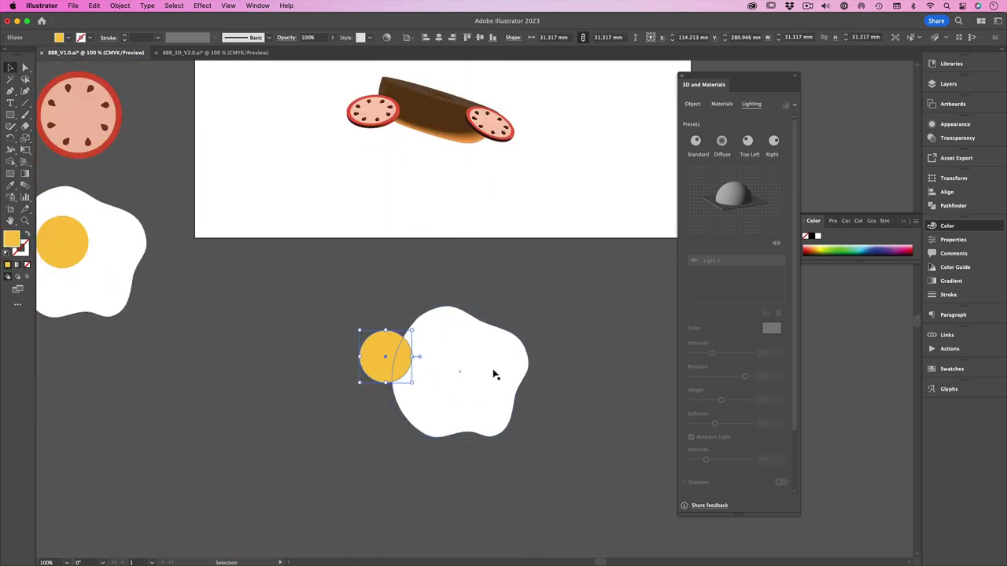
pyautogui.press('super+z')
pyautogui.click(583, 375)
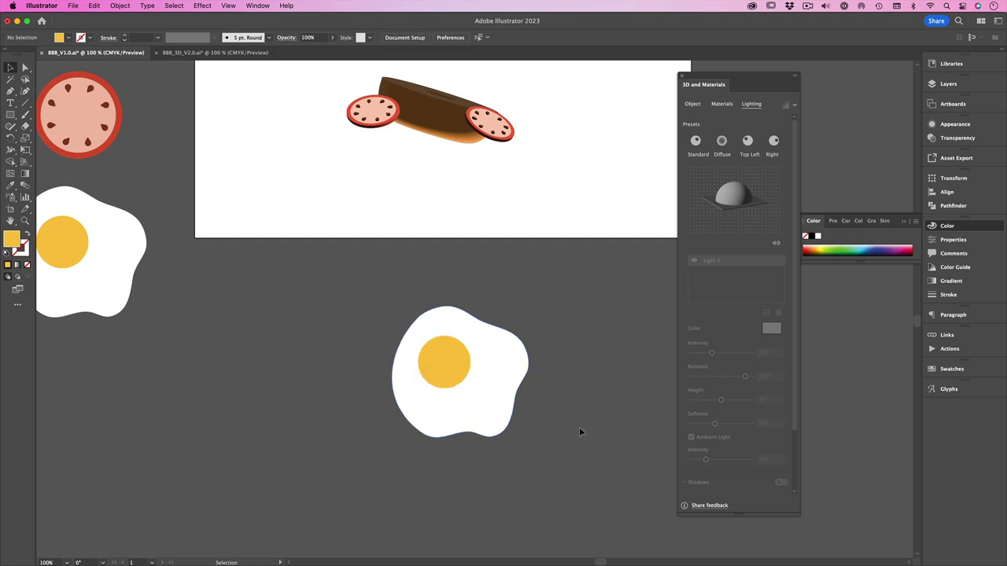
# - Extrude the egg white of the copied egg with a depth of 5 pt
pyautogui.click(520, 365)
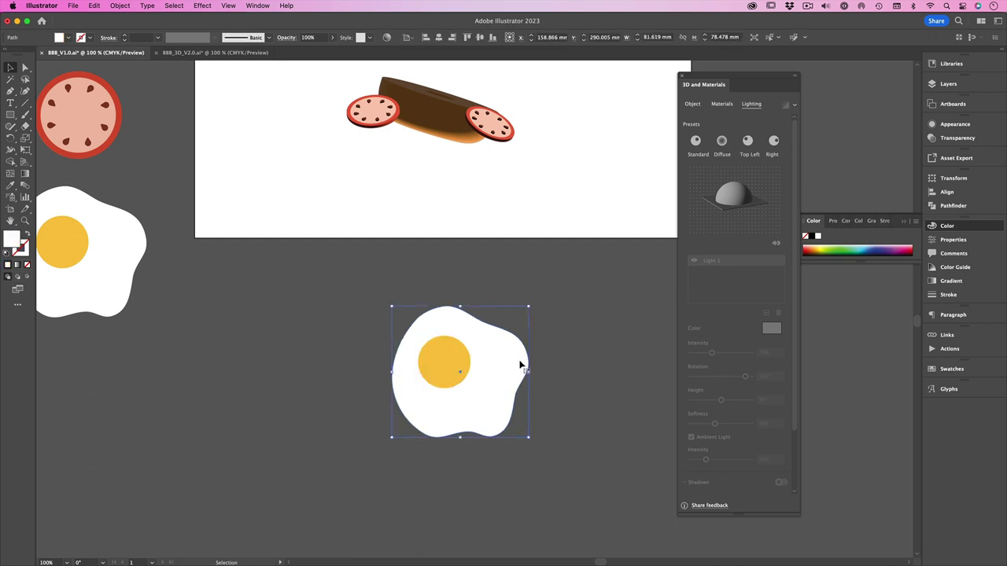
pyautogui.click(692, 104)
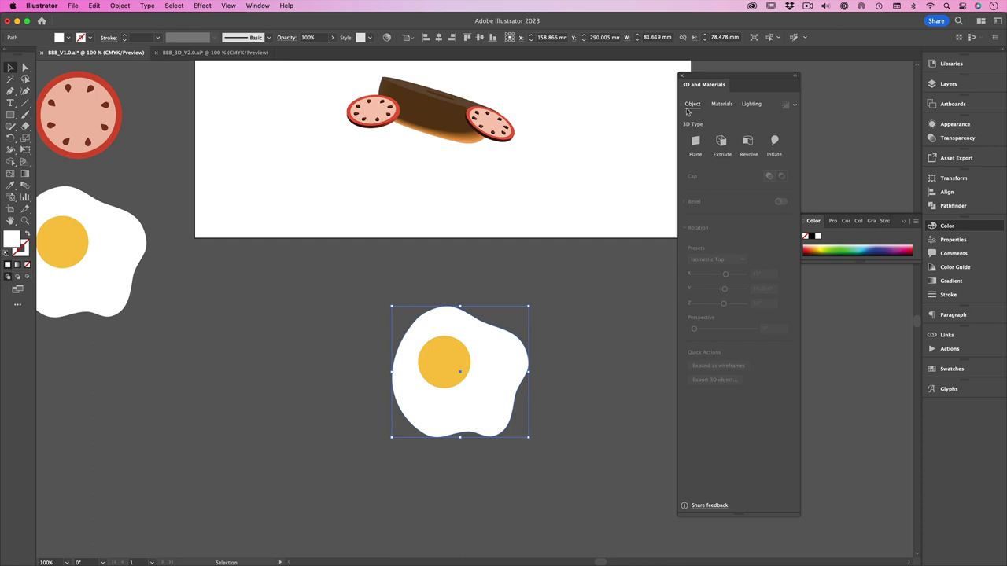
pyautogui.click(722, 141)
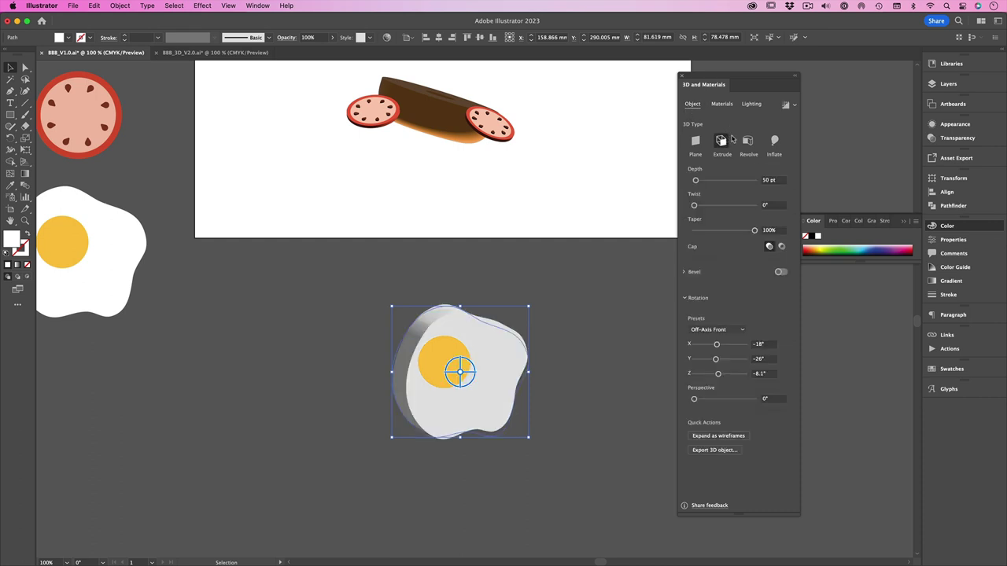
pyautogui.click(770, 181)
pyautogui.write('0')
pyautogui.press('Return')
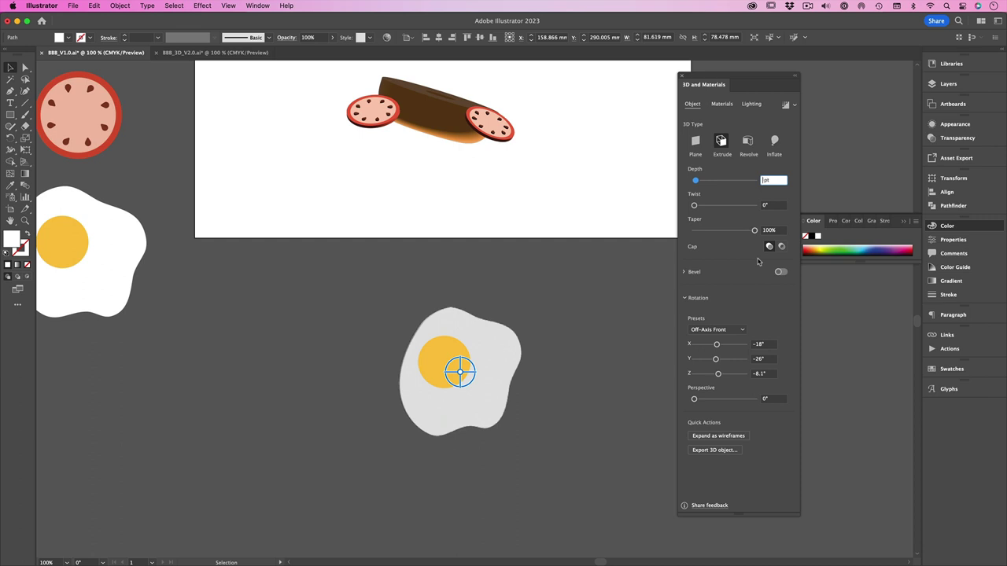
pyautogui.write('2')
pyautogui.write('5')
pyautogui.press('Tab')
pyautogui.press('Tab')
pyautogui.press('Tab')
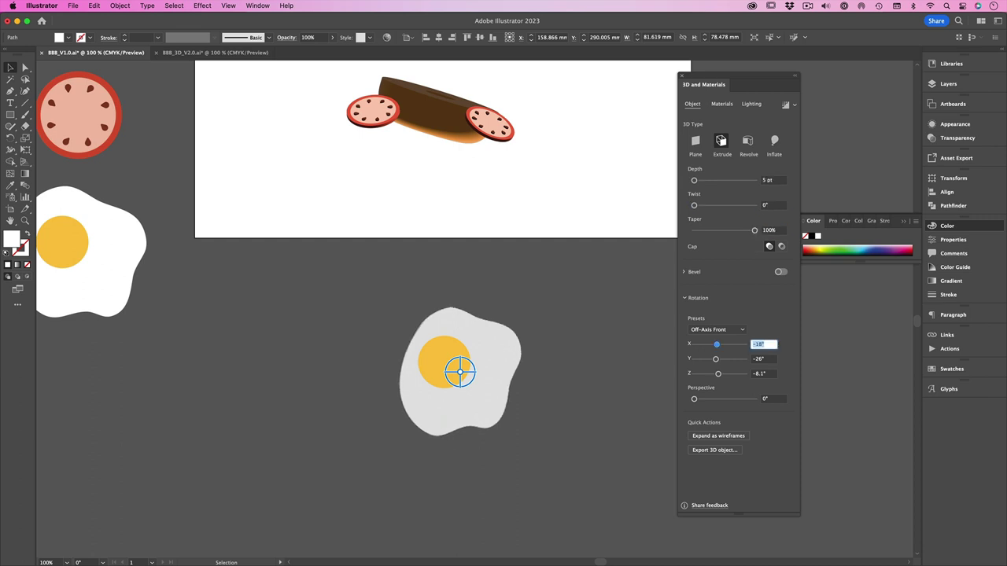
# - Rotate the extruded egg white with the Isometric Top preset
pyautogui.click(752, 104)
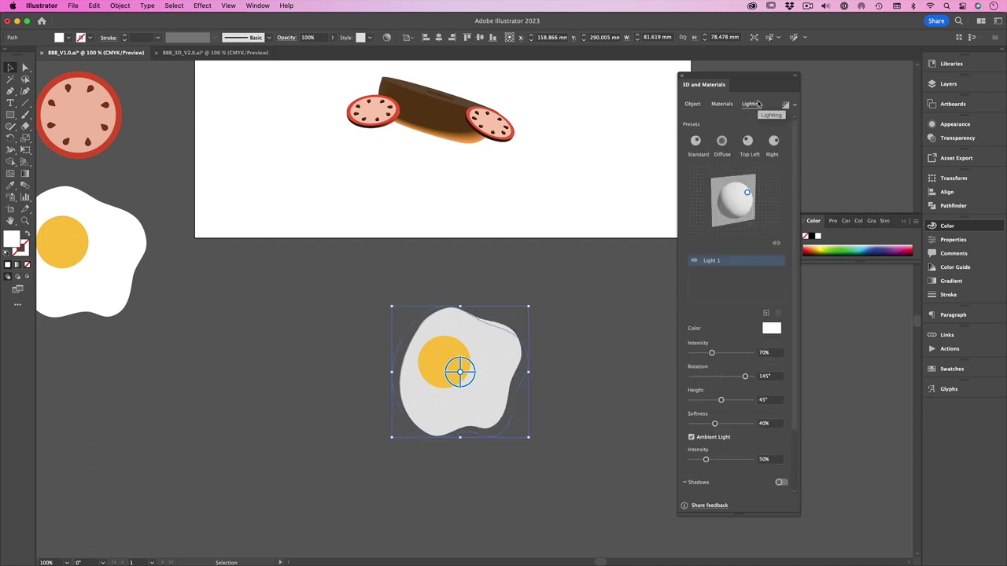
pyautogui.click(692, 104)
pyautogui.click(717, 329)
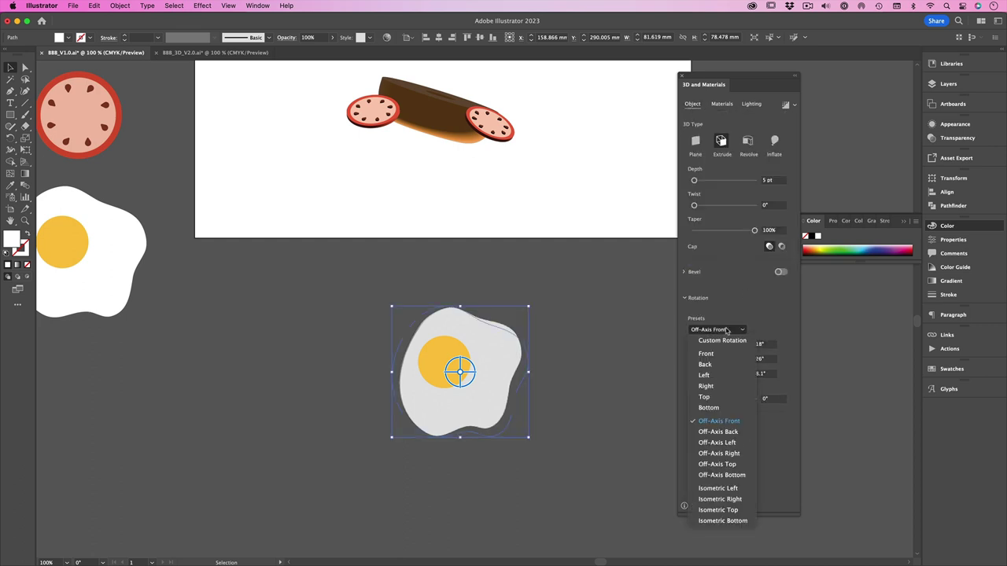
pyautogui.click(722, 510)
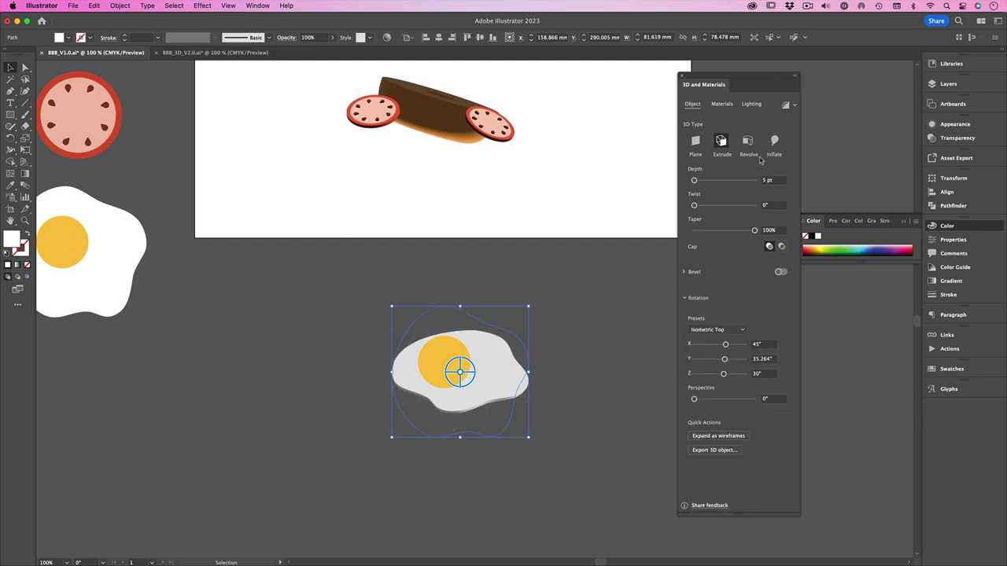
pyautogui.click(595, 255)
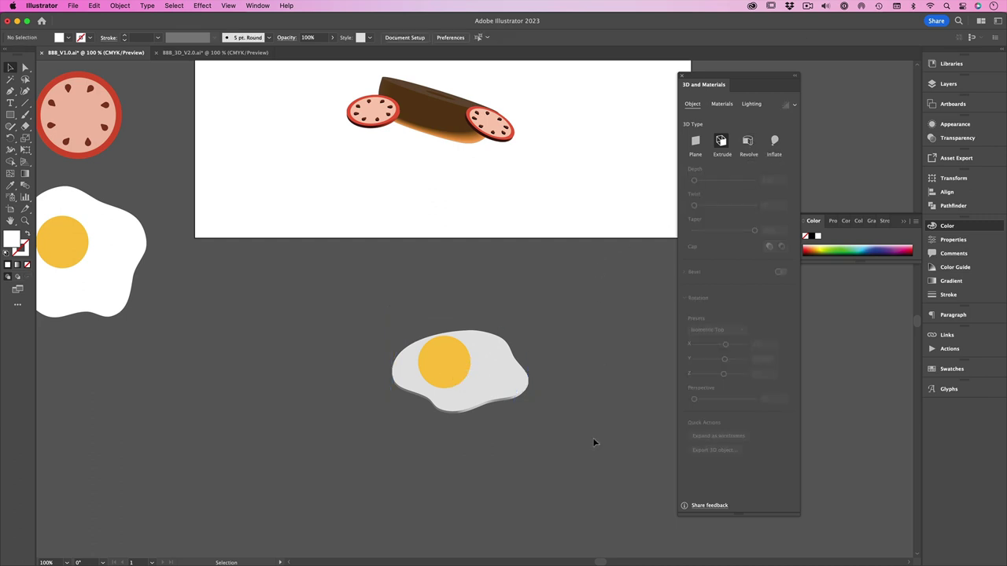
# - Inflate the yolk on the extruded egg white with a volume of 2% and the Isometric Top rotation preset
pyautogui.click(435, 376)
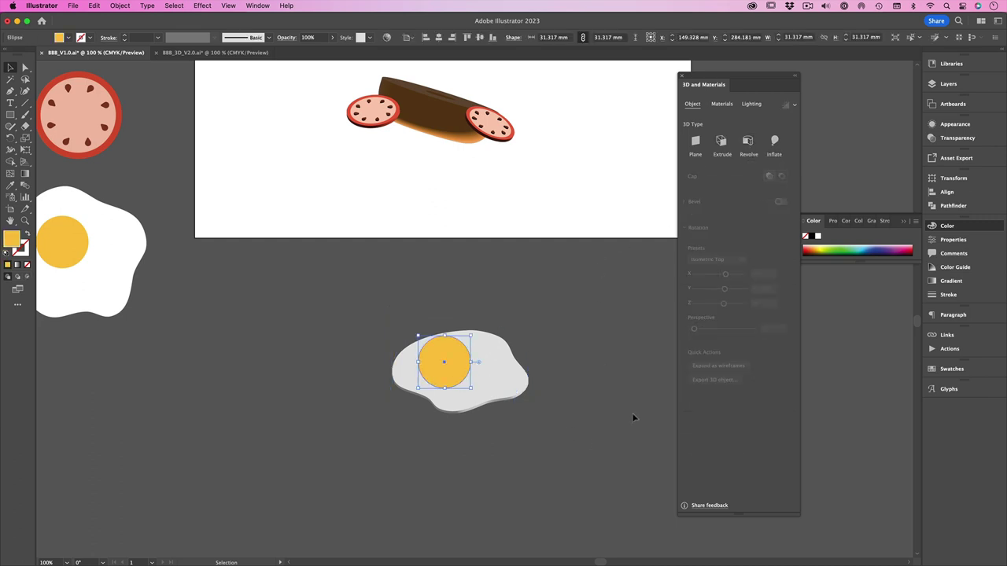
pyautogui.click(776, 141)
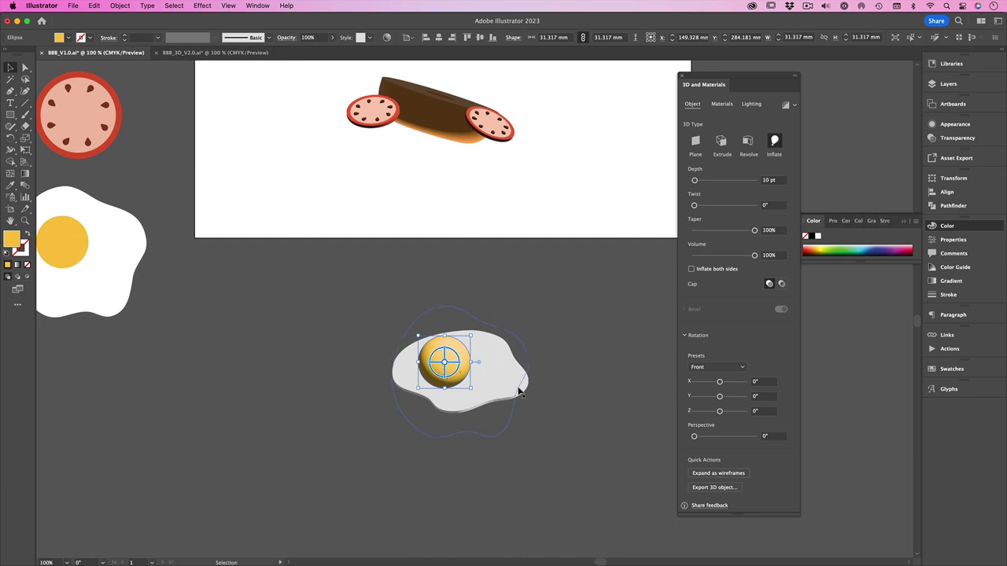
pyautogui.click(707, 366)
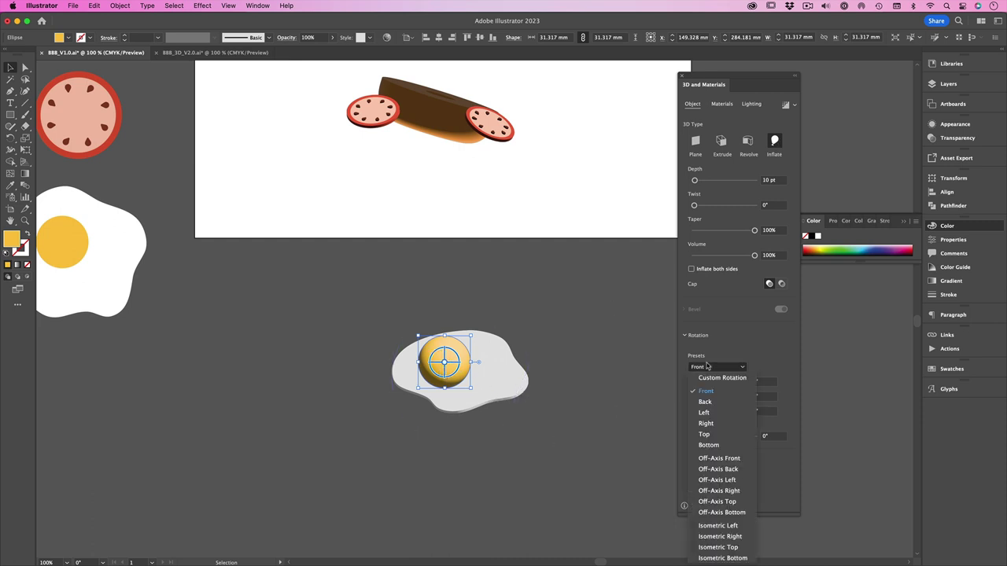
pyautogui.click(737, 548)
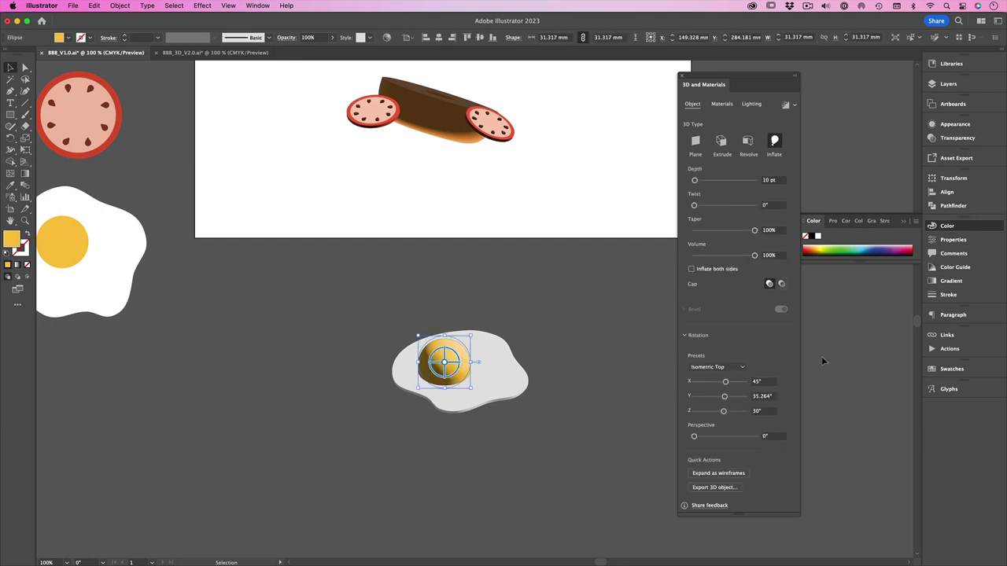
pyautogui.click(761, 255)
pyautogui.write('2')
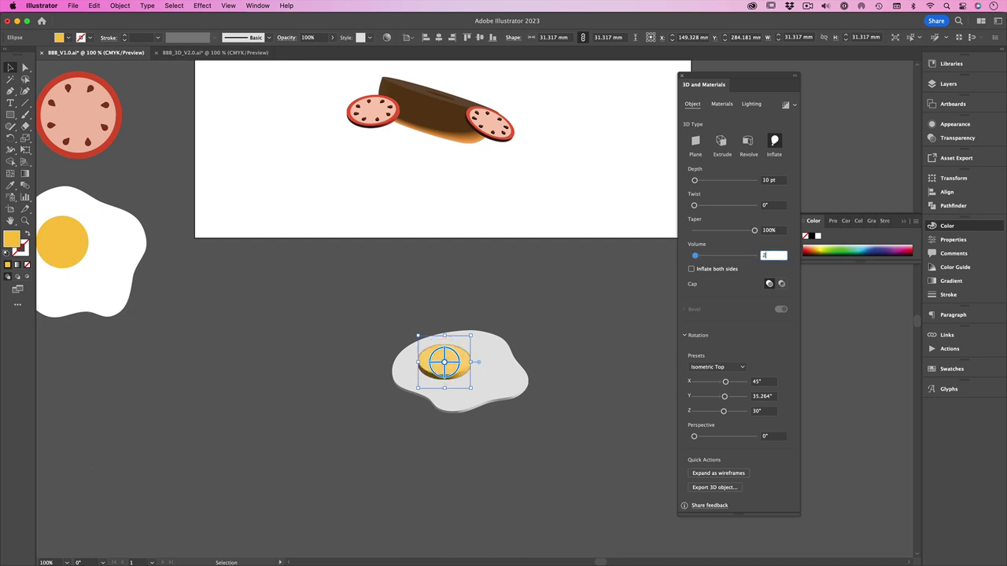
pyautogui.click(638, 336)
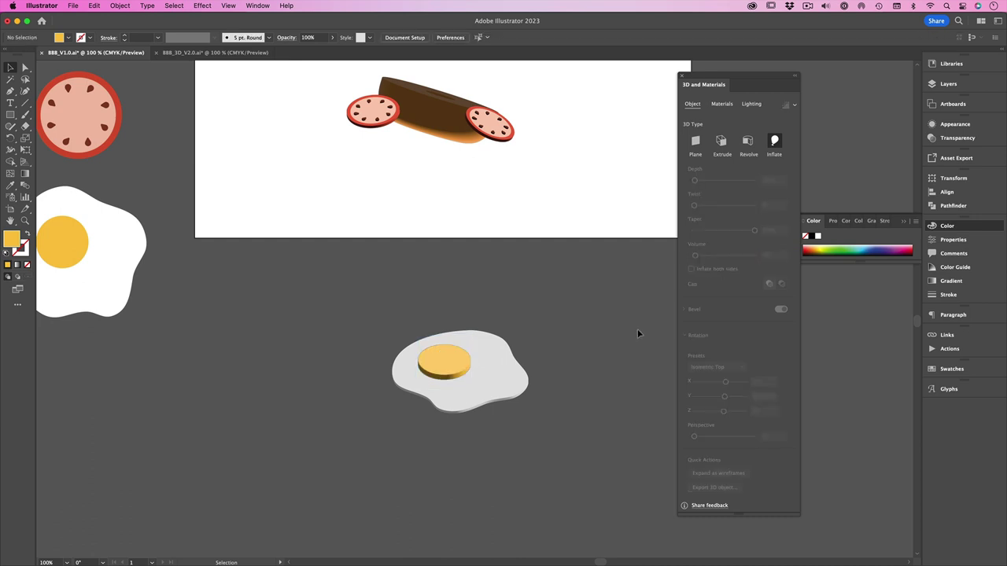
# - Examine the lighting settings of the yolk and of the egg white
pyautogui.click(454, 369)
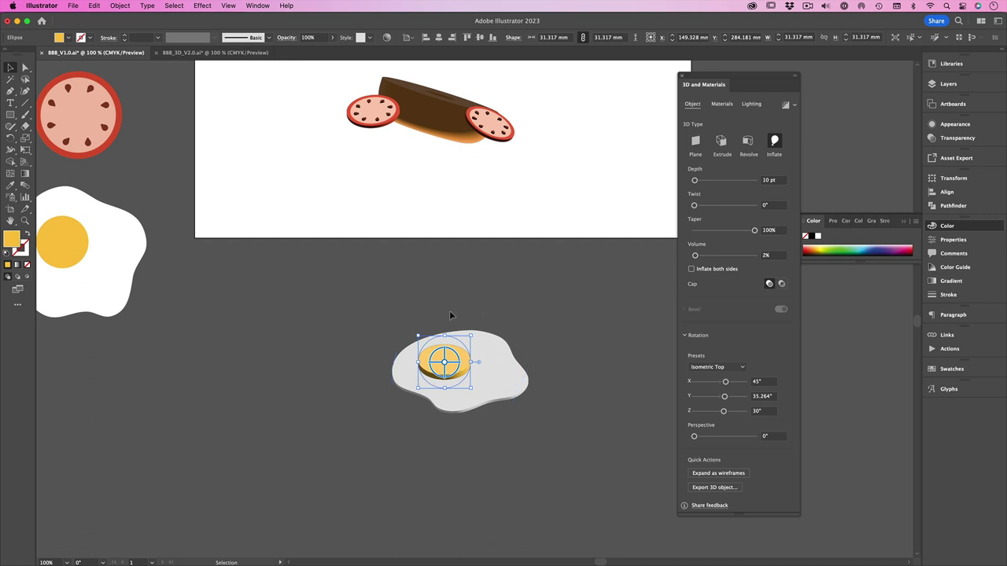
pyautogui.click(752, 104)
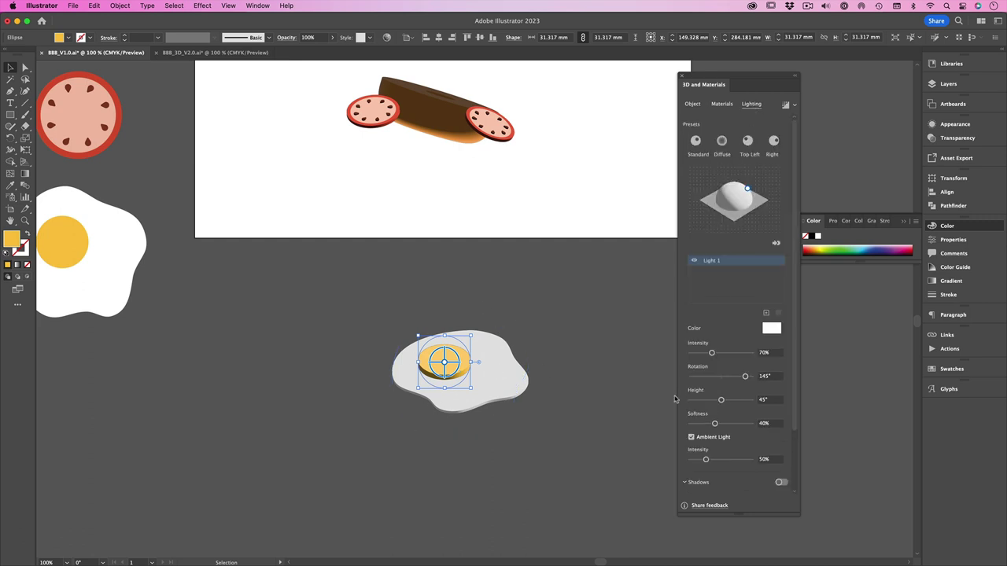
pyautogui.click(535, 393)
pyautogui.click(526, 395)
pyautogui.click(777, 353)
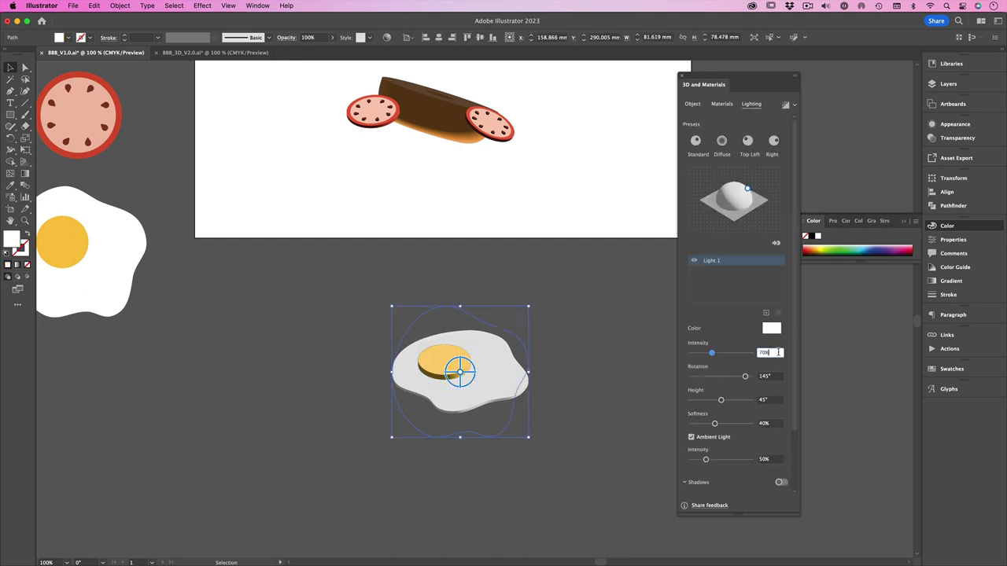
pyautogui.press('Tab')
pyautogui.press('Tab')
pyautogui.press('Tab')
pyautogui.press('Tab')
# - Set the yolk's light intensity to 100% and rotation to 90°, and lower the light's height
pyautogui.click(443, 358)
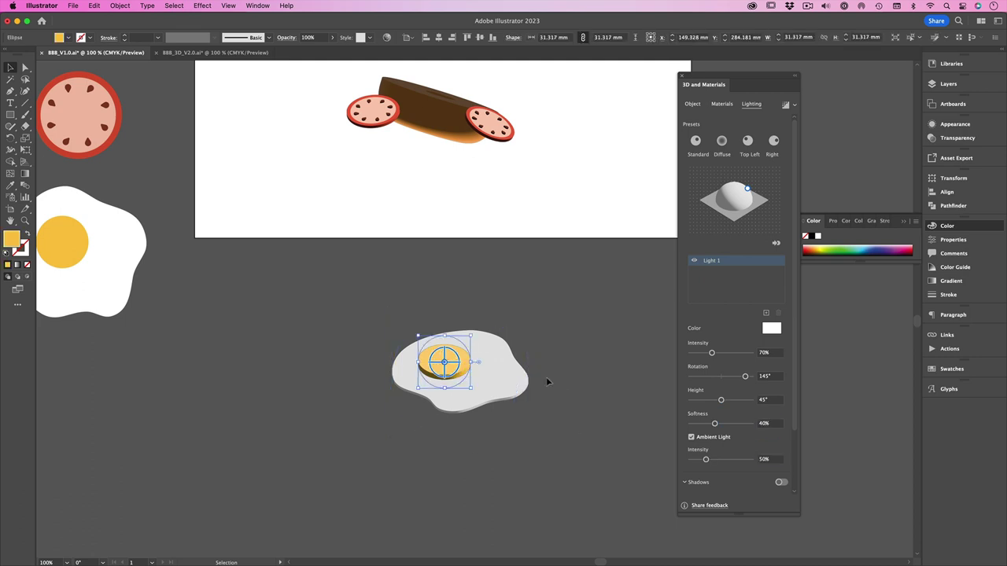
pyautogui.click(769, 352)
pyautogui.write('100')
pyautogui.press('Tab')
pyautogui.write('90')
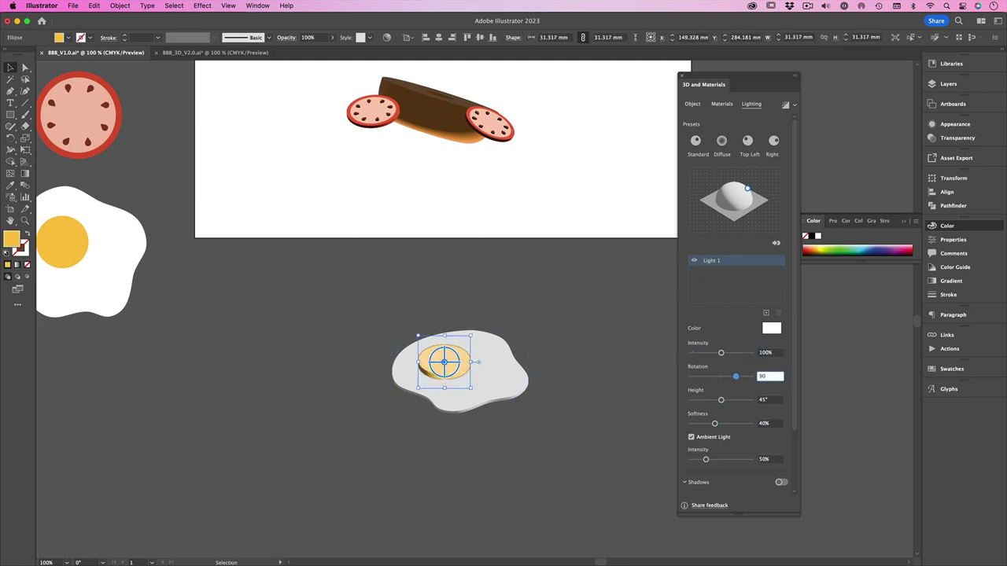
pyautogui.press('Tab')
pyautogui.moveTo(720, 400); pyautogui.dragTo(707, 401)
pyautogui.click(593, 459)
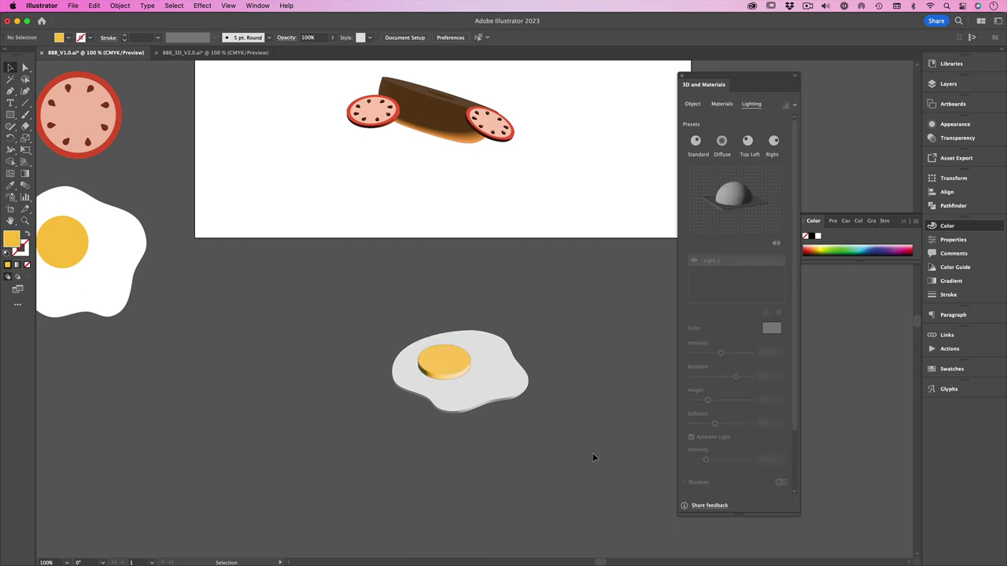
# - Move the 3D egg onto the artboard beside the lower bagel half and scale it down proportionally
pyautogui.scroll(3, 593, 458)
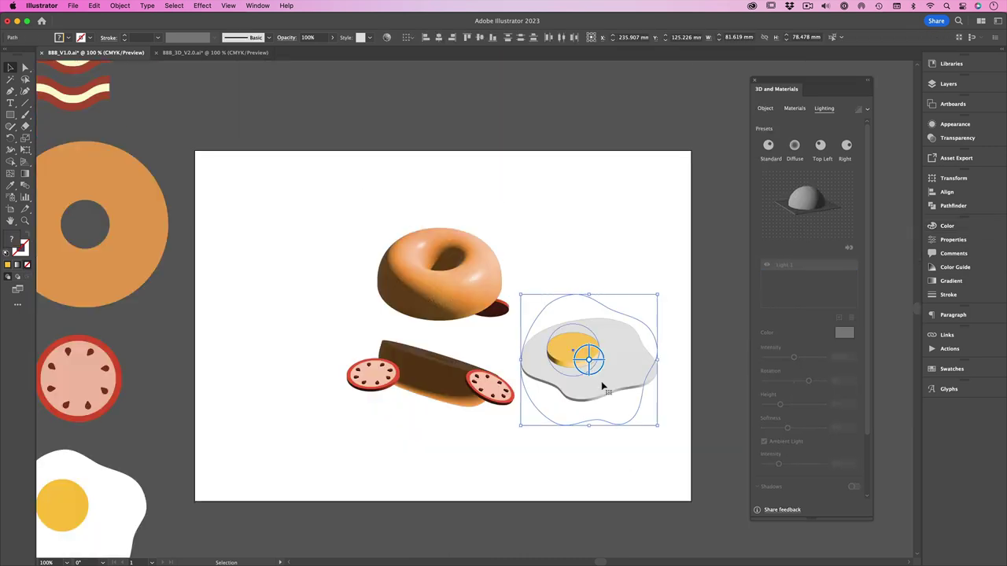
pyautogui.moveTo(658, 294); pyautogui.dragTo(626, 323)
pyautogui.click(575, 322)
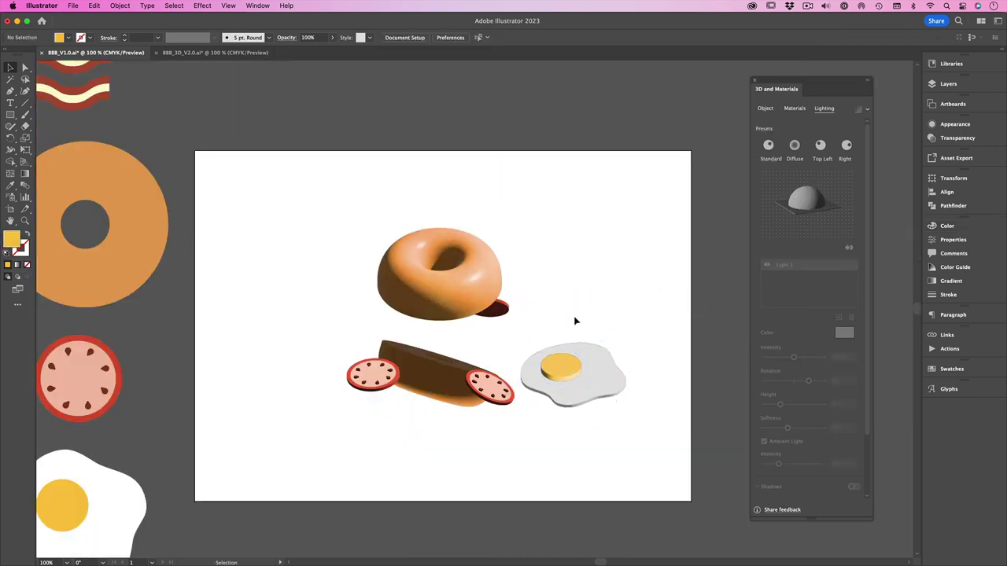
# - Place one 3D egg behind the lower bagel half's upper left end and another behind its lower right end
pyautogui.click(564, 373)
pyautogui.moveTo(563, 374); pyautogui.dragTo(391, 347)
pyautogui.moveTo(287, 303); pyautogui.dragTo(309, 322)
pyautogui.rightClick(361, 358)
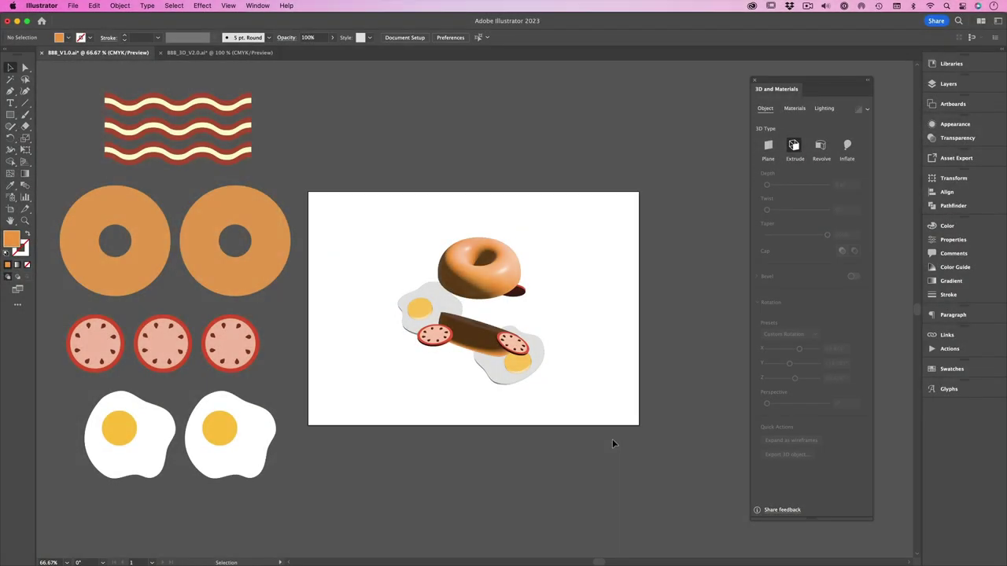
pyautogui.click(464, 330)
# - Place a copy of the top bacon strip on the empty canvas below the artboard
pyautogui.click(246, 97)
pyautogui.moveTo(248, 102); pyautogui.dragTo(514, 470)
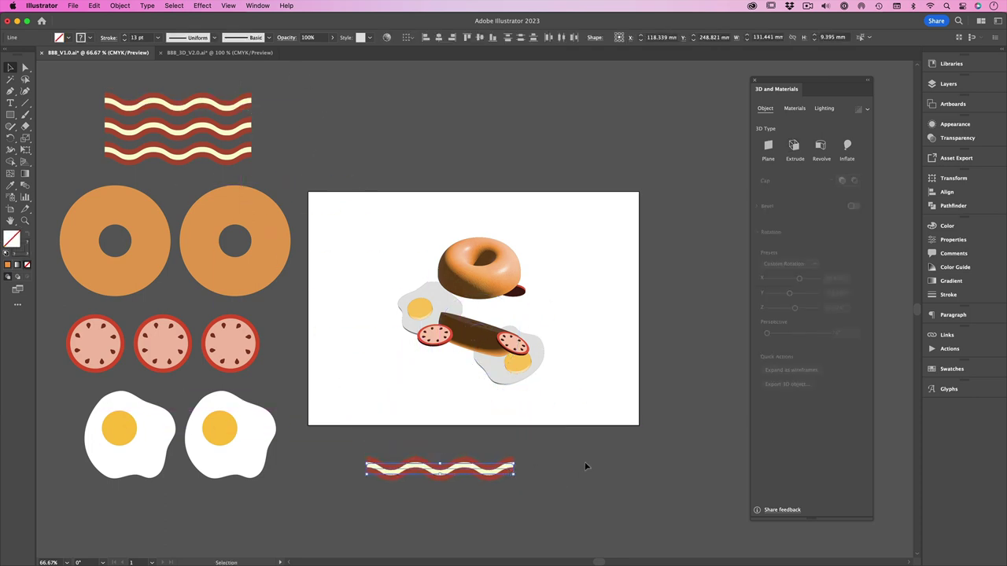
pyautogui.click(556, 470)
pyautogui.click(510, 464)
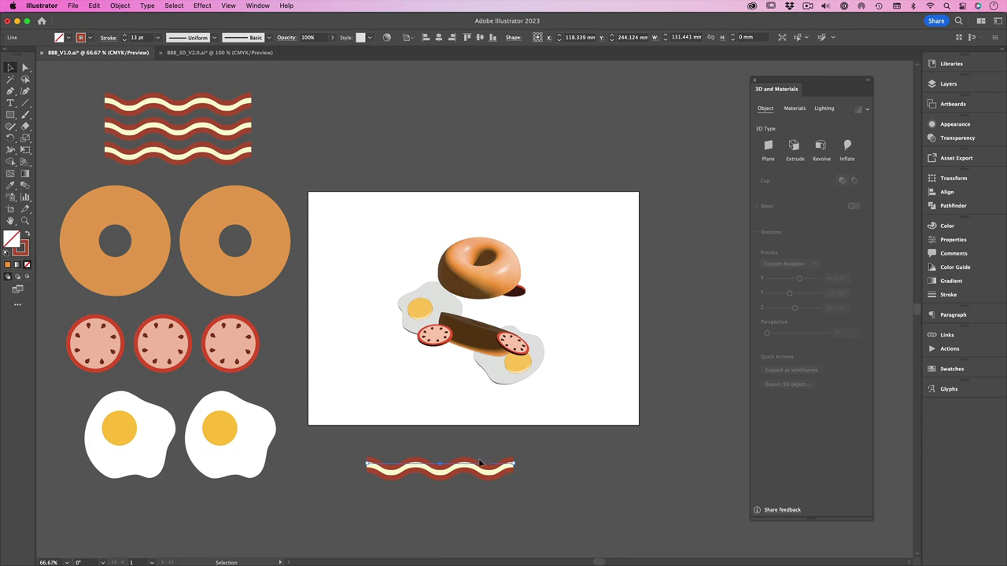
pyautogui.click(526, 473)
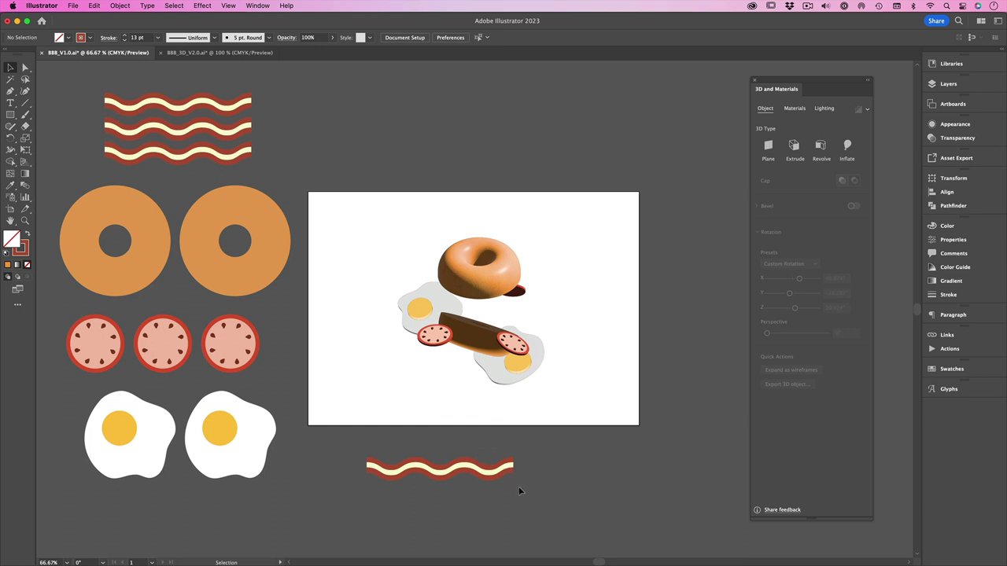
# - Expand the appearance of the copied bacon strip's red and cream wavy lines
pyautogui.press('super+z')
pyautogui.press('super+shift+z')
pyautogui.press('super+z')
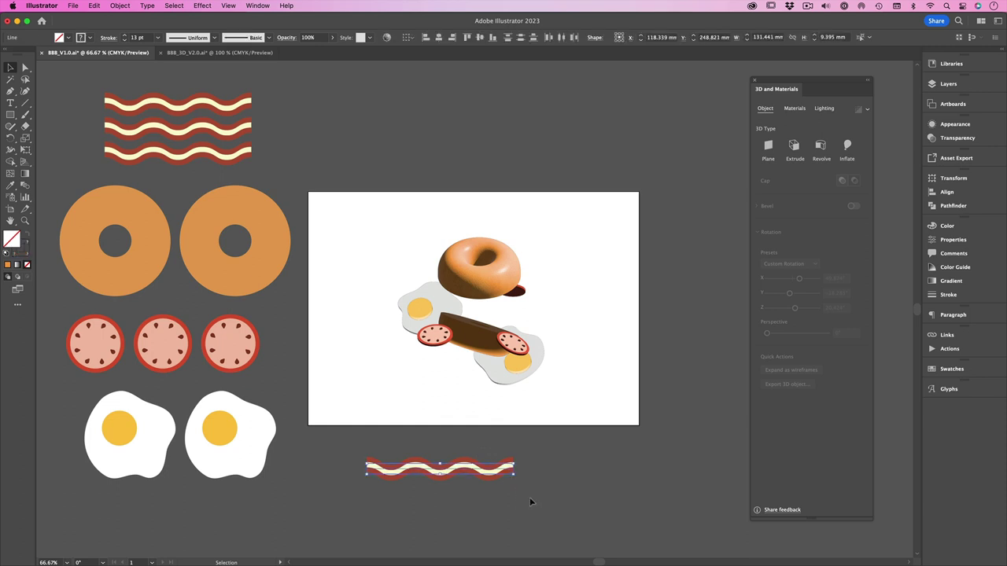
pyautogui.click(118, 5)
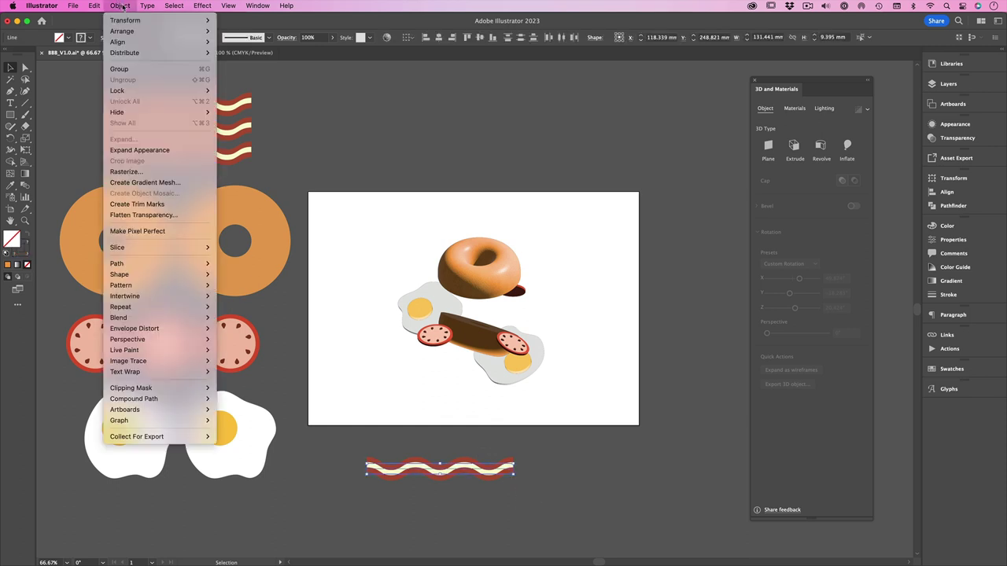
pyautogui.click(148, 150)
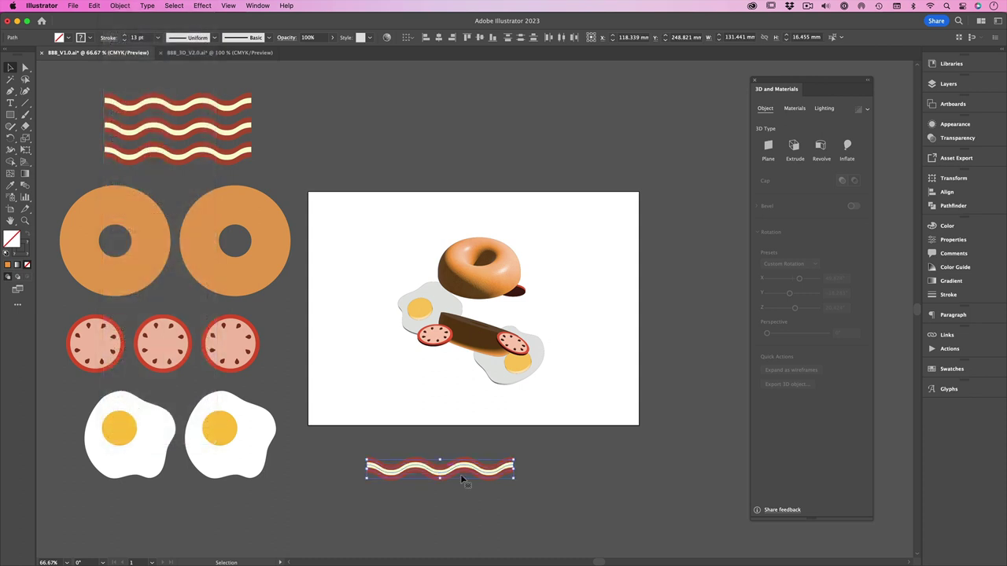
pyautogui.click(547, 493)
pyautogui.click(508, 466)
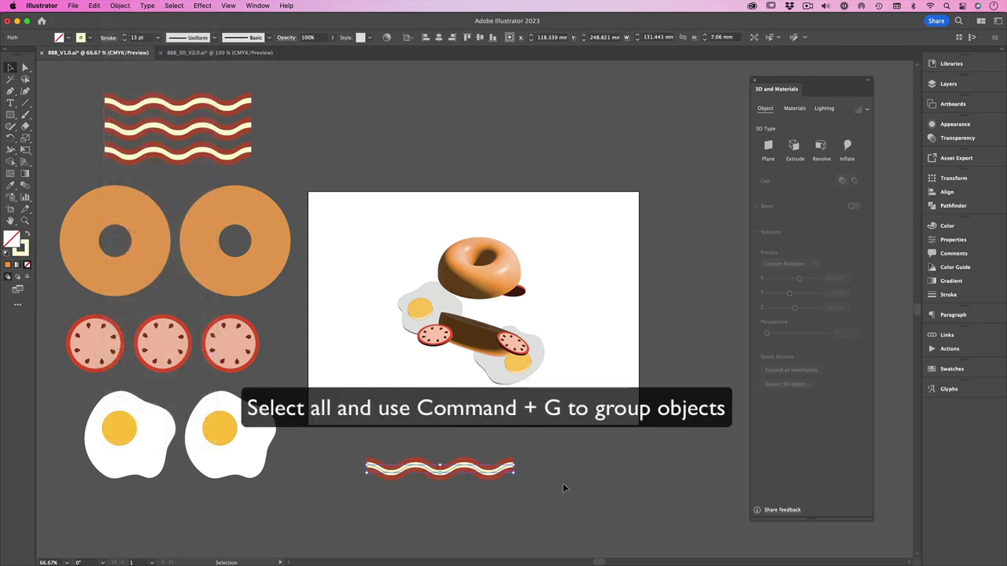
pyautogui.click(563, 488)
# - Outline the strokes of the copied bacon strip's wavy lines below the artboard
pyautogui.moveTo(424, 445); pyautogui.dragTo(557, 504)
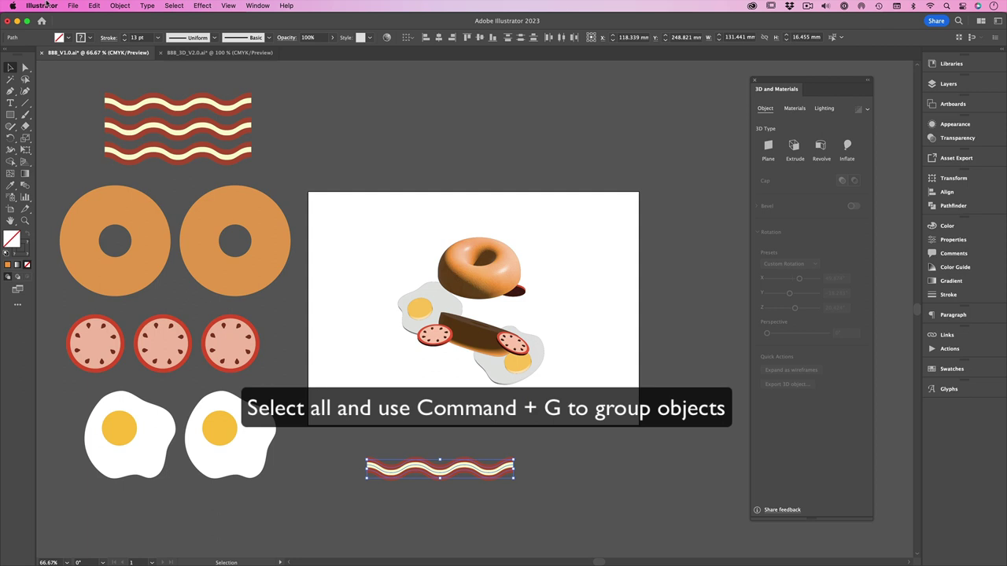
pyautogui.click(116, 5)
pyautogui.moveTo(149, 263)
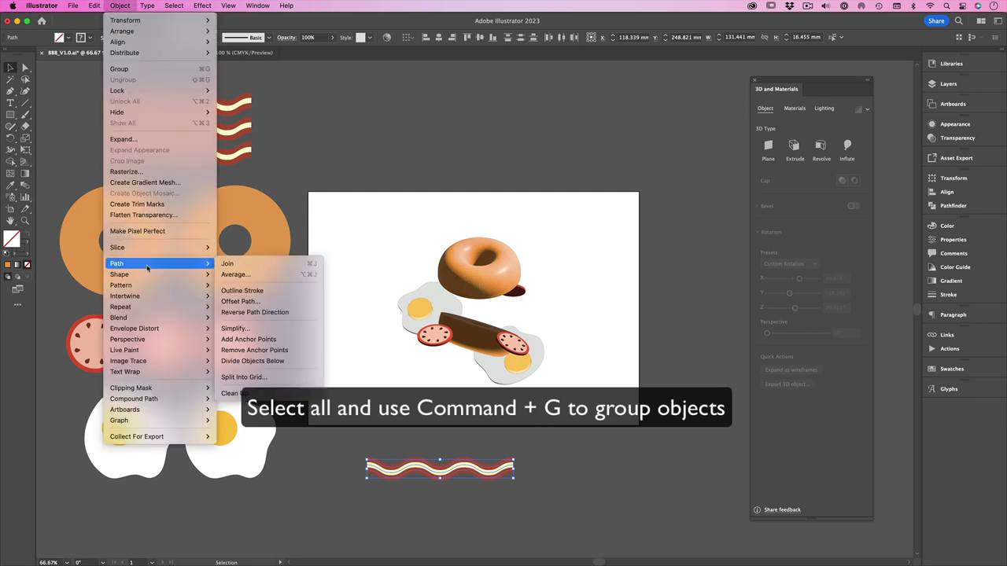
pyautogui.click(276, 290)
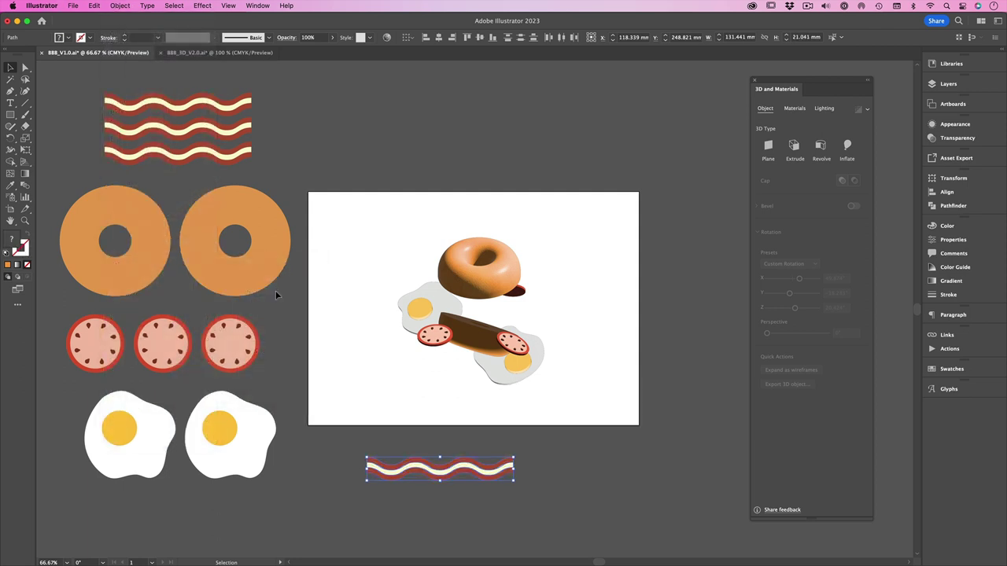
# - Group all the outlined pieces of the copied bacon strip
pyautogui.click(520, 493)
pyautogui.click(512, 478)
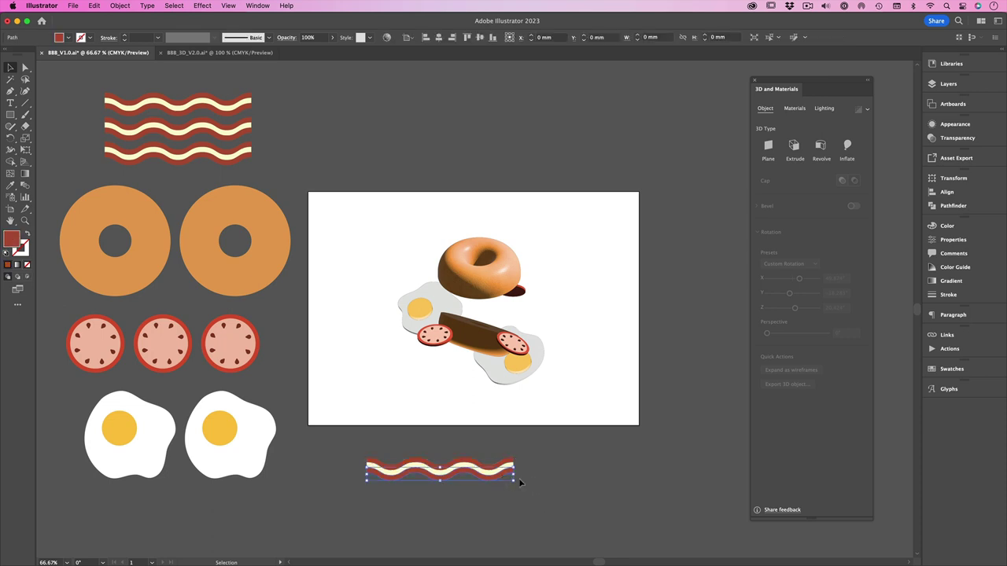
pyautogui.click(572, 460)
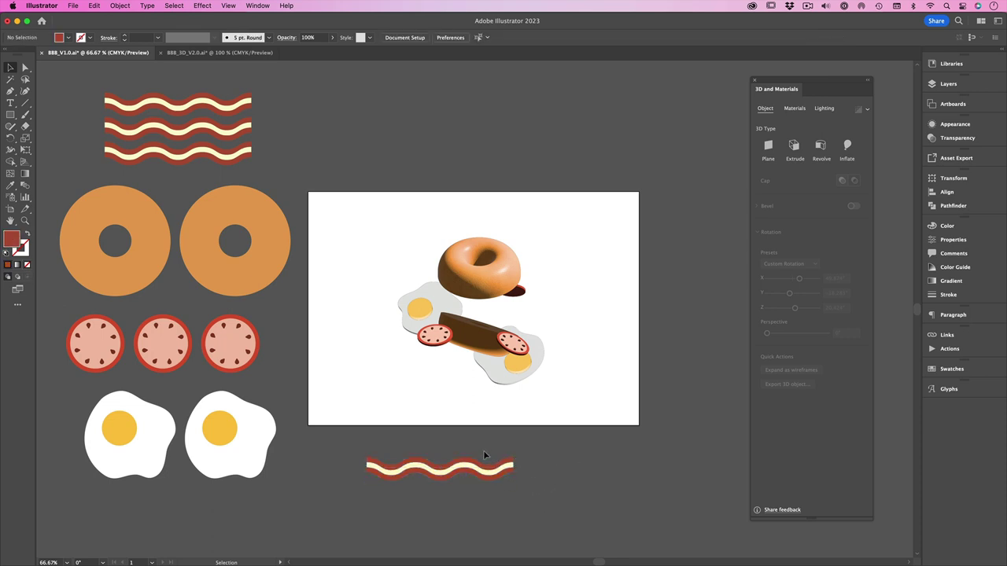
pyautogui.moveTo(479, 447); pyautogui.dragTo(550, 528)
pyautogui.press('super+g')
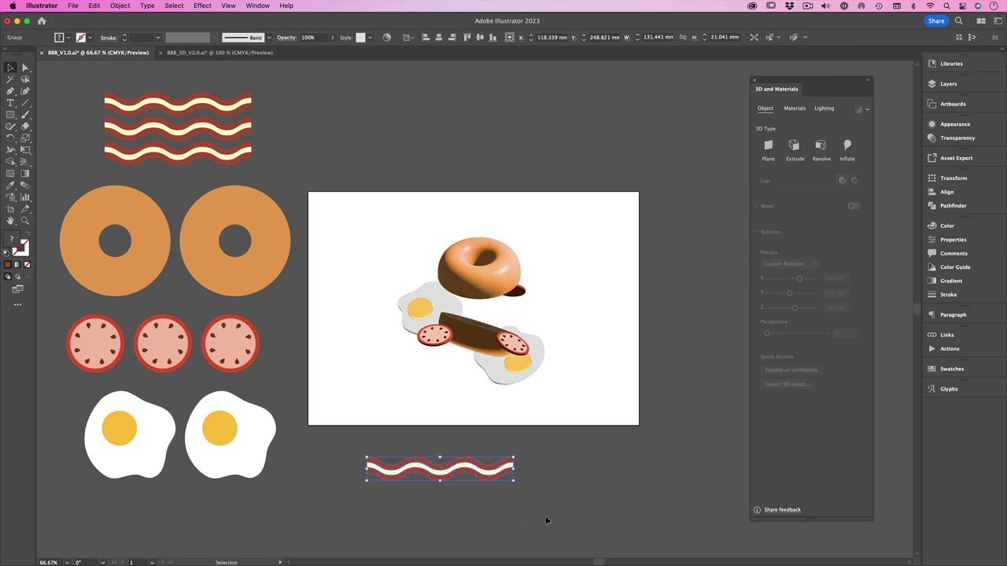
# - Extrude the grouped bacon strip in 3D with a depth of 5 pt
pyautogui.click(794, 145)
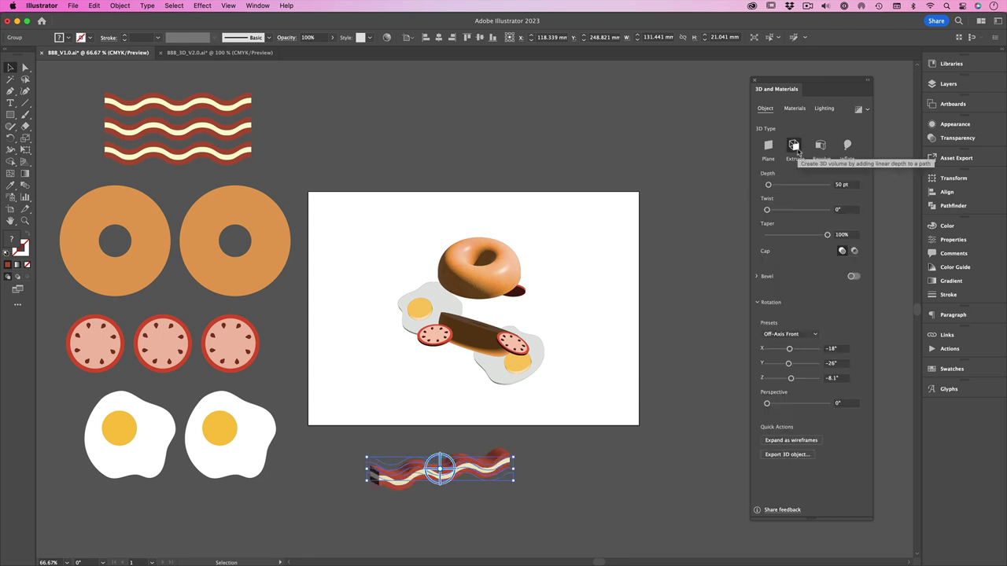
pyautogui.click(841, 186)
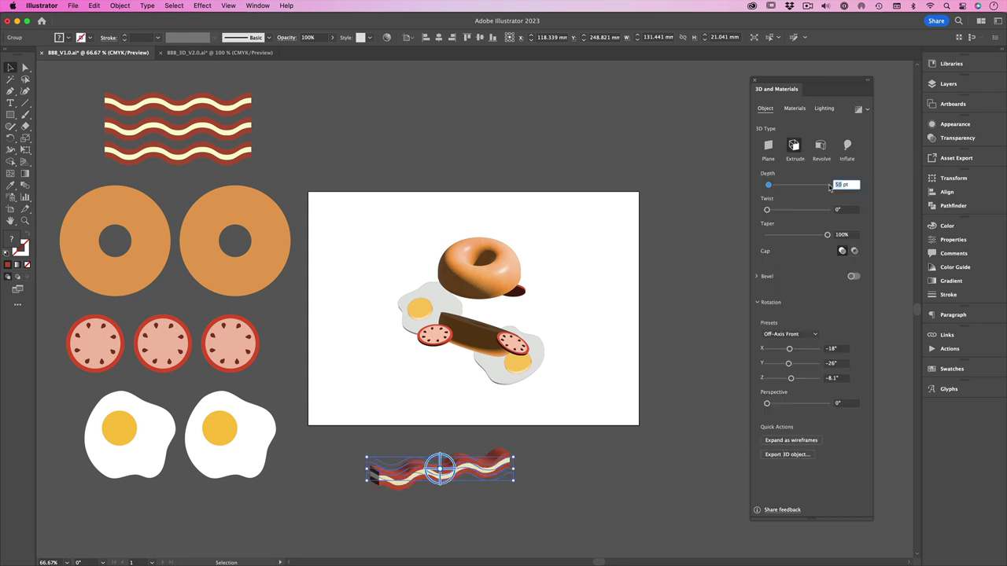
pyautogui.write('5')
pyautogui.press('Tab')
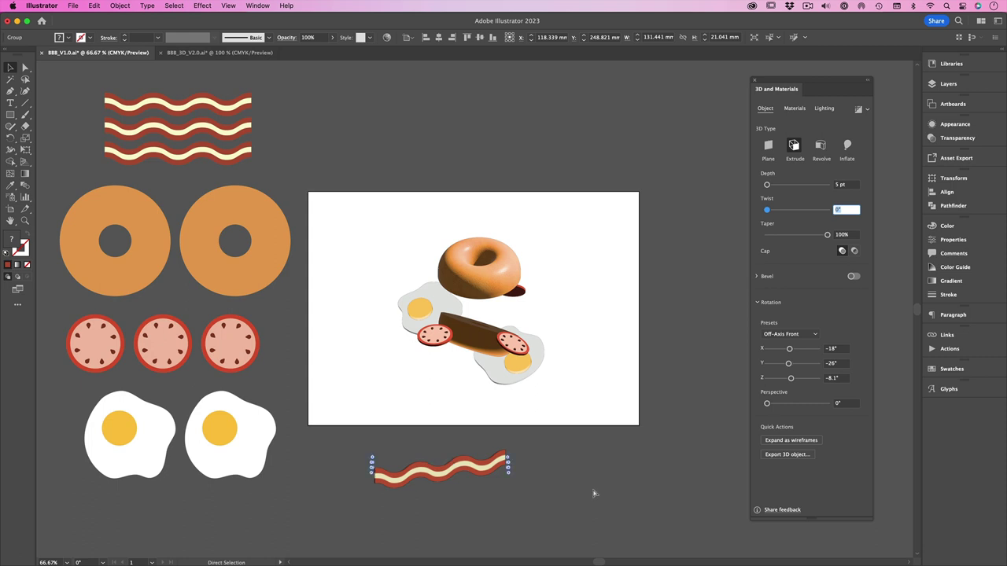
# - Rotate the 3D bacon strip to about X 39°, Y -45° and Z -21°, with a perspective of 1°
pyautogui.press('super+plus')
pyautogui.press('super+plus')
pyautogui.press('super+plus')
pyautogui.click(593, 490)
pyautogui.scroll(3, 594, 494)
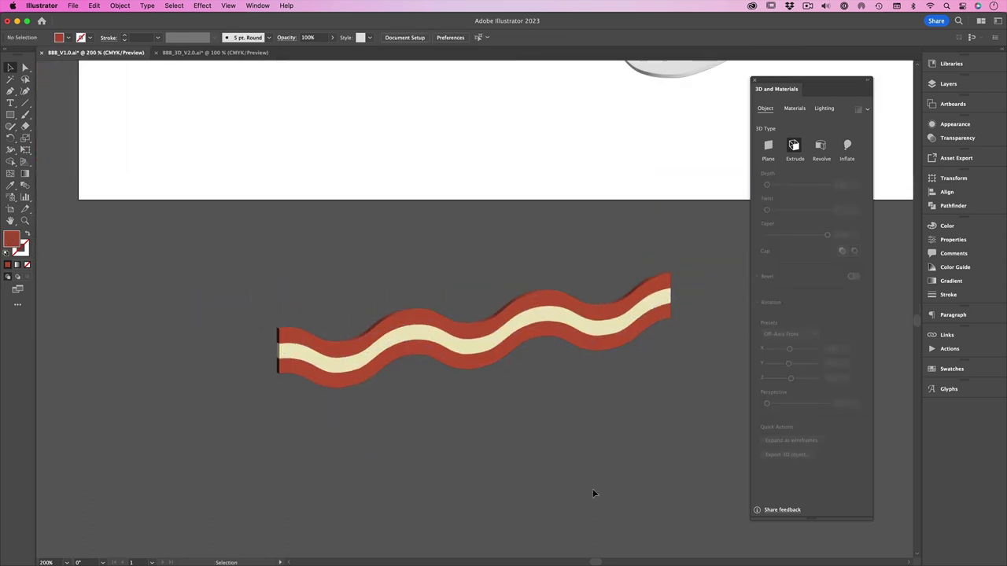
pyautogui.click(542, 346)
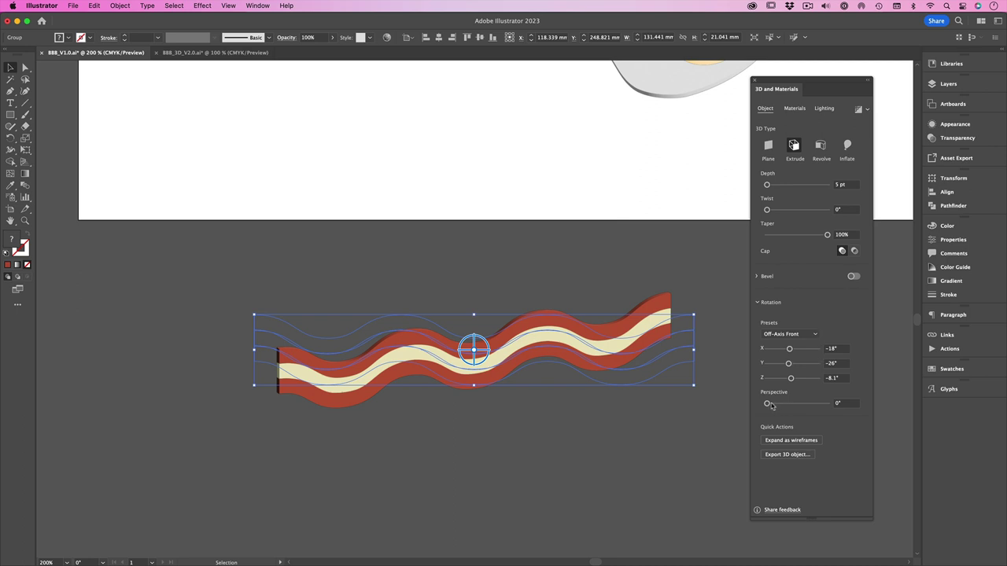
pyautogui.moveTo(770, 404); pyautogui.dragTo(766, 404)
pyautogui.click(789, 350)
pyautogui.moveTo(789, 349)
pyautogui.mouseDown()
pyautogui.moveTo(800, 349)
pyautogui.moveTo(789, 364)
pyautogui.mouseUp()
pyautogui.moveTo(790, 378); pyautogui.dragTo(800, 350)
pyautogui.moveTo(790, 364); pyautogui.dragTo(797, 349)
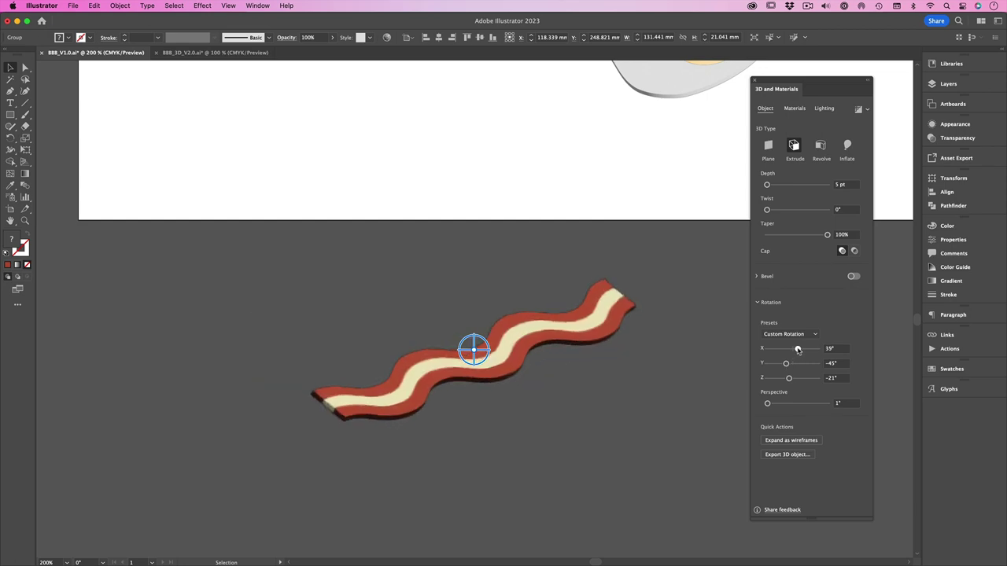
# - Move the 3D bacon strip from the canvas up onto the artboard beside the bagel
pyautogui.press('super+minus')
pyautogui.press('super+minus')
pyautogui.press('super+minus')
pyautogui.moveTo(475, 321); pyautogui.dragTo(460, 187)
pyautogui.scroll(3, 600, 382)
# - Position the bacon strip by the lower bagel half and fine-tune its size and 3D rotation
pyautogui.press('super+plus')
pyautogui.press('super+plus')
pyautogui.moveTo(335, 356); pyautogui.dragTo(337, 365)
pyautogui.moveTo(250, 315); pyautogui.dragTo(325, 316)
pyautogui.moveTo(393, 350); pyautogui.dragTo(359, 389)
pyautogui.moveTo(786, 363); pyautogui.dragTo(785, 380)
pyautogui.hscroll(3, 521, 401)
pyautogui.click(522, 401)
# - Duplicate the 3D bacon strip and give the copy a different rotation on the X, Y and Z axes
pyautogui.keyDown('alt'); pyautogui.moveTo(294, 354); pyautogui.dragTo(433, 340); pyautogui.keyUp('alt')
pyautogui.moveTo(786, 363); pyautogui.dragTo(798, 364)
pyautogui.moveTo(798, 348); pyautogui.dragTo(802, 348)
pyautogui.moveTo(785, 378); pyautogui.dragTo(797, 379)
pyautogui.moveTo(802, 348); pyautogui.dragTo(795, 349)
# - Move the copied bacon strip towards the bagel and send it behind the other ingredients
pyautogui.moveTo(504, 385); pyautogui.dragTo(557, 321)
pyautogui.rightClick(557, 321)
pyautogui.click(684, 537)
# - Scale the copied bacon strip proportionally and adjust its placement around the bagel
pyautogui.keyDown('shift'); pyautogui.moveTo(616, 275); pyautogui.dragTo(529, 275); pyautogui.keyUp('shift')
pyautogui.moveTo(477, 301); pyautogui.dragTo(320, 211)
pyautogui.press('super+z')
pyautogui.moveTo(795, 348); pyautogui.dragTo(805, 349)
pyautogui.press('super+z')
pyautogui.moveTo(240, 159); pyautogui.dragTo(267, 144)
# - Make another copy of the 3D bacon strip and turn it to a new angle on all three axes
pyautogui.keyDown('alt'); pyautogui.moveTo(294, 354); pyautogui.dragTo(409, 361); pyautogui.keyUp('alt')
pyautogui.moveTo(798, 349); pyautogui.dragTo(795, 348)
pyautogui.moveTo(787, 363); pyautogui.dragTo(784, 363)
pyautogui.moveTo(785, 379); pyautogui.dragTo(797, 378)
pyautogui.moveTo(784, 363); pyautogui.dragTo(795, 364)
# - Arrange the three bacon strips so they stick out from behind the upper and lower bagel halves
pyautogui.moveTo(407, 362); pyautogui.dragTo(523, 361)
pyautogui.keyDown('shift'); pyautogui.moveTo(636, 347); pyautogui.dragTo(548, 349); pyautogui.keyUp('shift')
pyautogui.press('super+z')
pyautogui.click(702, 395)
pyautogui.press('super+minus')
pyautogui.hscroll(-2, 703, 395)
pyautogui.moveTo(411, 361); pyautogui.dragTo(381, 356)
pyautogui.hscroll(-3, 503, 315)
pyautogui.click(625, 303)
pyautogui.moveTo(617, 354); pyautogui.dragTo(581, 364)
pyautogui.click(573, 287)
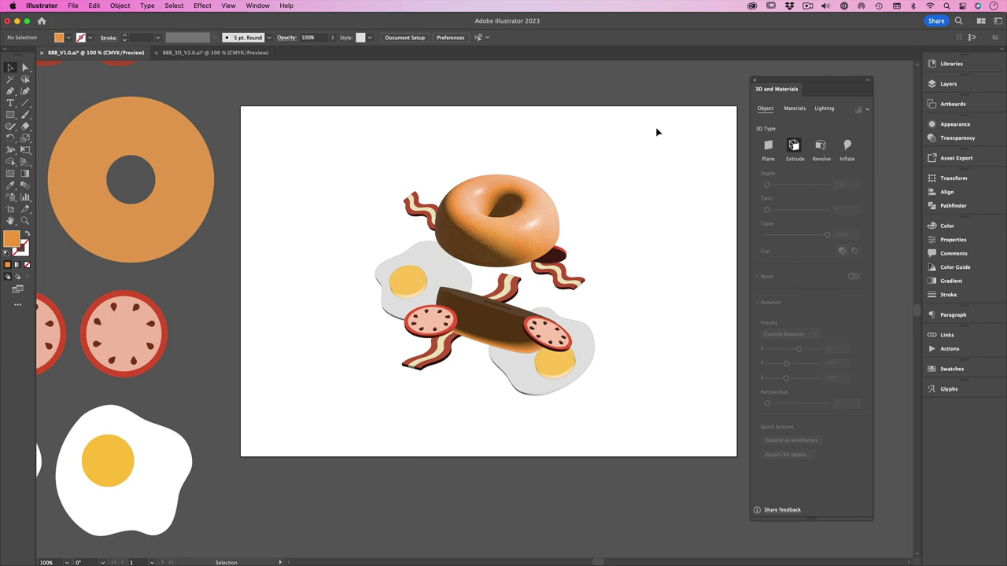
# - Paint an orange squiggle and a separate dot left of the bagel with the 15 pt. Round brush
pyautogui.hscroll(-1, 658, 132)
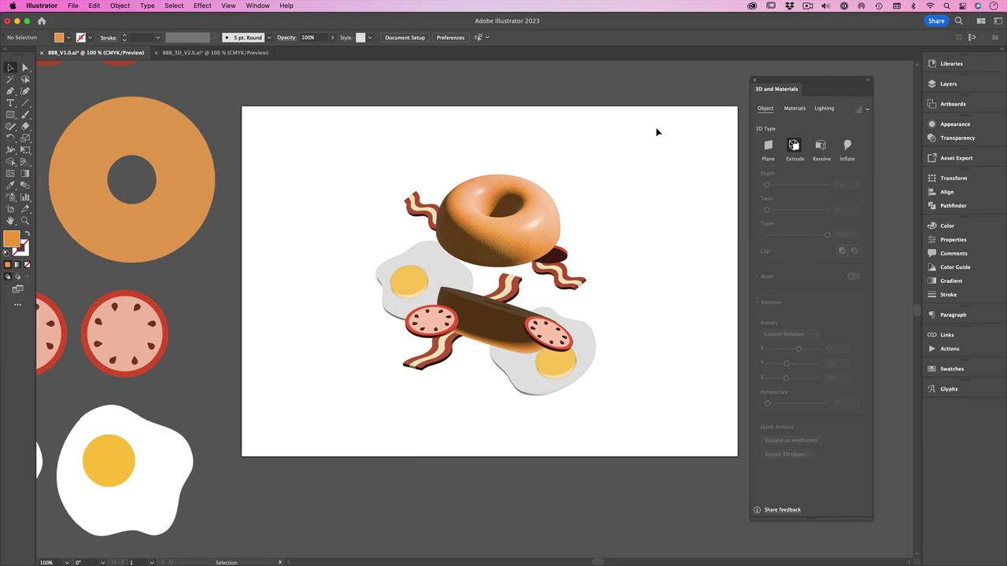
pyautogui.click(25, 114)
pyautogui.click(268, 38)
pyautogui.click(197, 59)
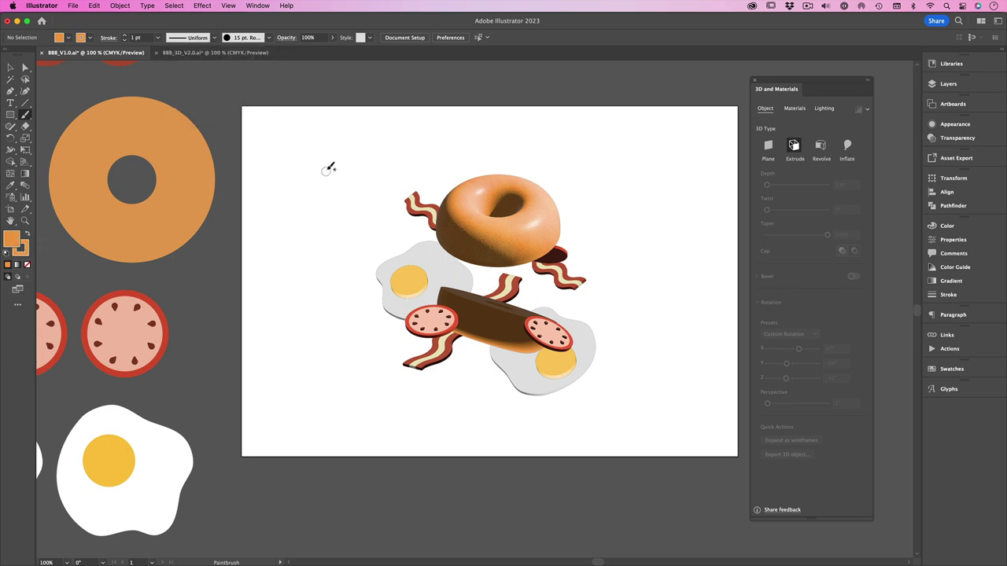
pyautogui.moveTo(323, 155)
pyautogui.mouseDown()
pyautogui.moveTo(309, 190)
pyautogui.moveTo(367, 192)
pyautogui.moveTo(350, 242)
pyautogui.mouseUp()
pyautogui.click(351, 153)
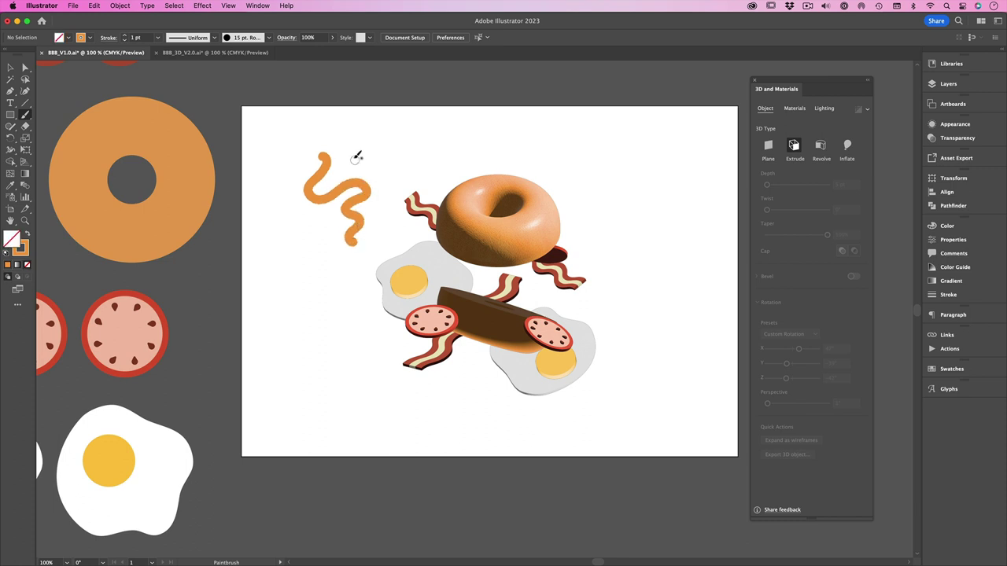
# - Apply the 3D Inflate effect to the painted squiggle and dot
pyautogui.press('v')
pyautogui.moveTo(307, 140); pyautogui.dragTo(372, 260)
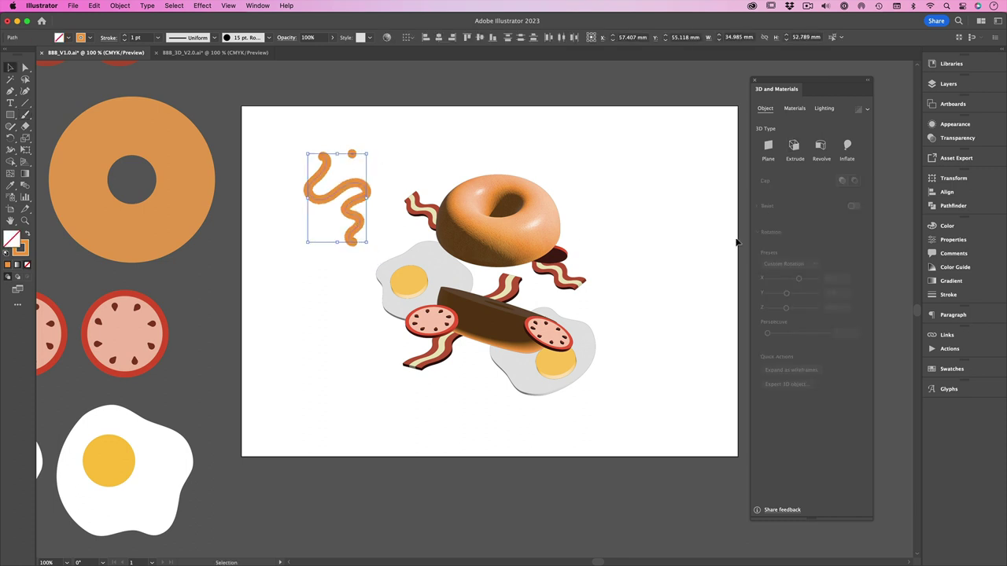
pyautogui.click(693, 254)
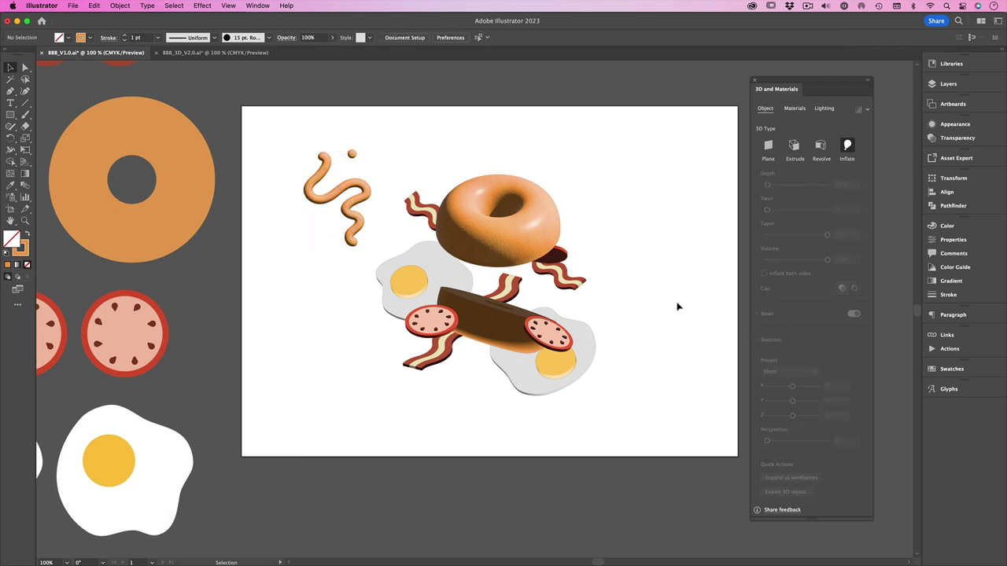
# - Apply the Diffuse lighting preset to the inflated squiggle and dot
pyautogui.moveTo(297, 144); pyautogui.dragTo(374, 244)
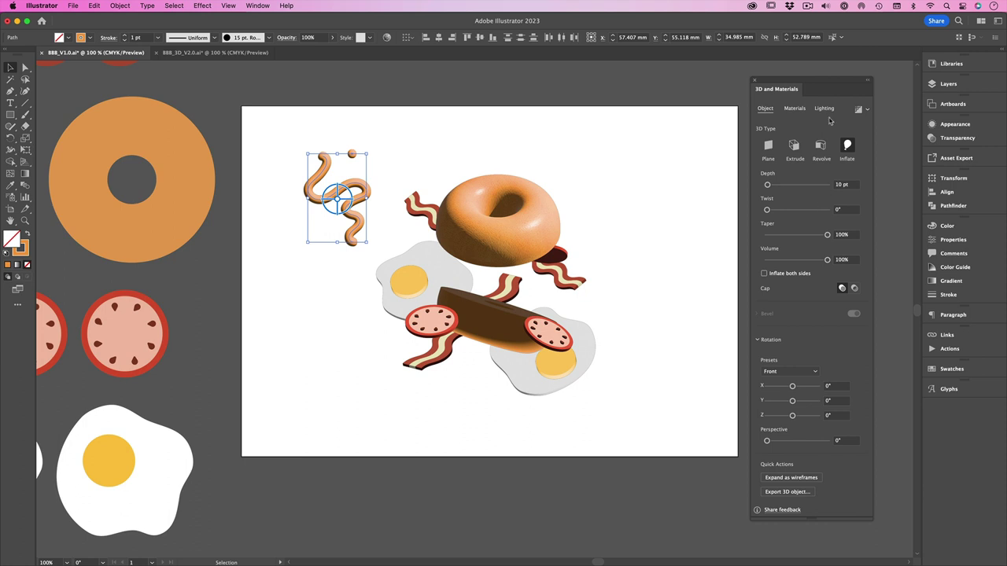
pyautogui.click(824, 109)
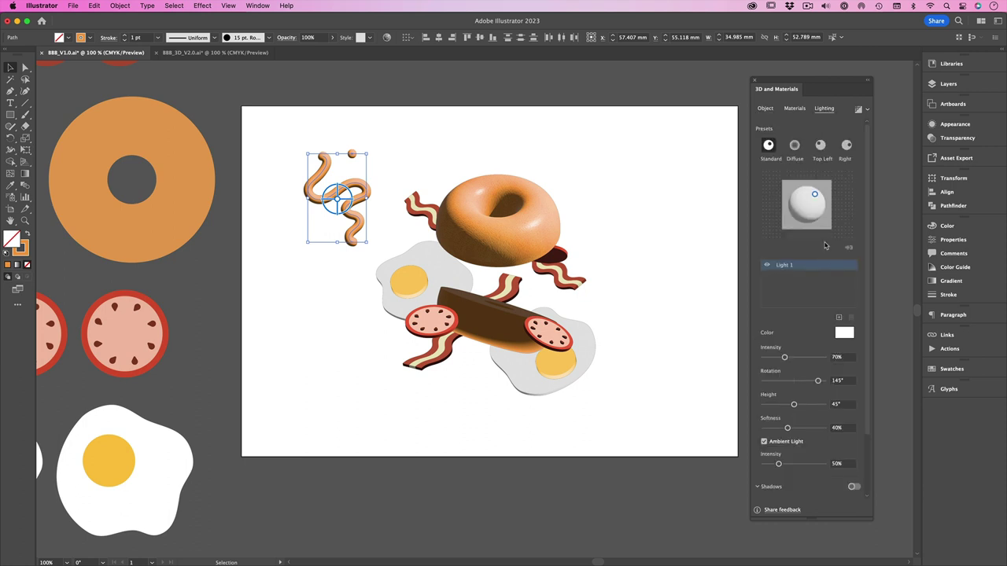
pyautogui.click(795, 145)
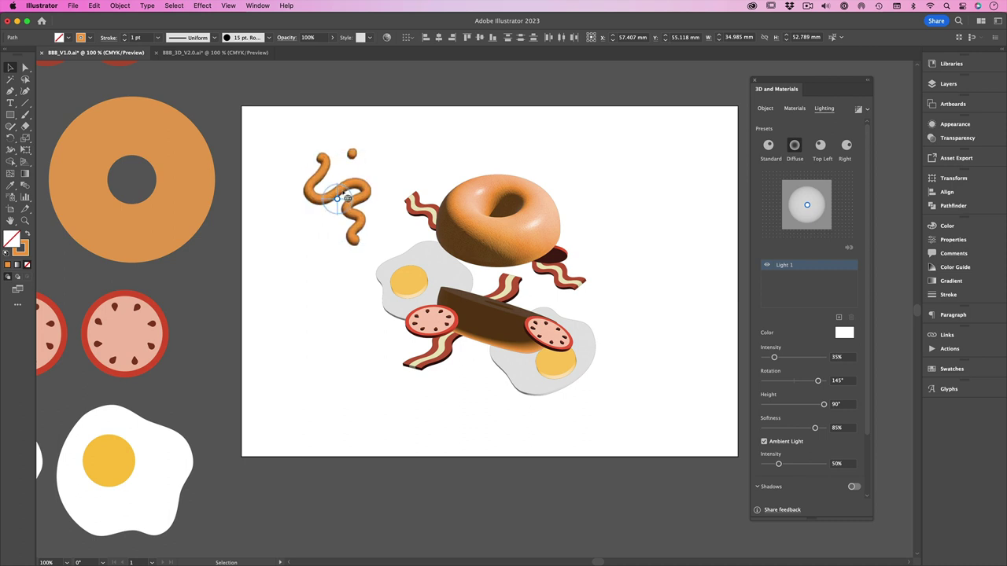
# - Rotate the squiggle and dot slightly, move them beside the upper bagel half and send them behind the bacon and egg
pyautogui.moveTo(370, 246)
pyautogui.mouseDown()
pyautogui.moveTo(391, 226)
pyautogui.moveTo(382, 237)
pyautogui.mouseUp()
pyautogui.rightClick(426, 224)
pyautogui.moveTo(357, 177)
pyautogui.mouseDown()
pyautogui.moveTo(436, 217)
pyautogui.moveTo(384, 219)
pyautogui.moveTo(374, 231)
pyautogui.mouseUp()
pyautogui.click(550, 470)
pyautogui.keyDown('shift'); pyautogui.click(378, 232); pyautogui.keyUp('shift')
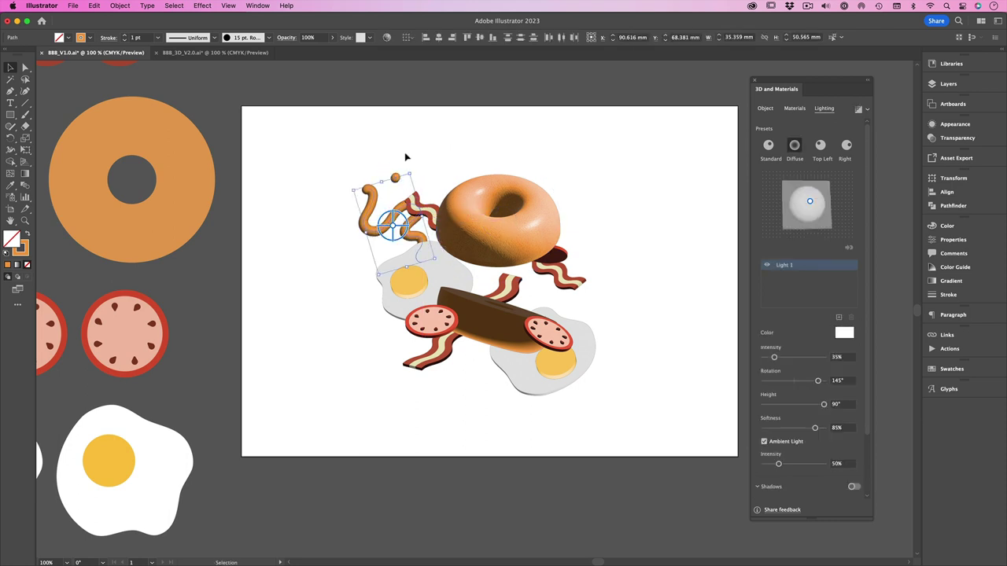
pyautogui.moveTo(369, 163)
pyautogui.mouseDown()
pyautogui.moveTo(391, 166)
pyautogui.moveTo(395, 233)
pyautogui.moveTo(408, 228)
pyautogui.mouseUp()
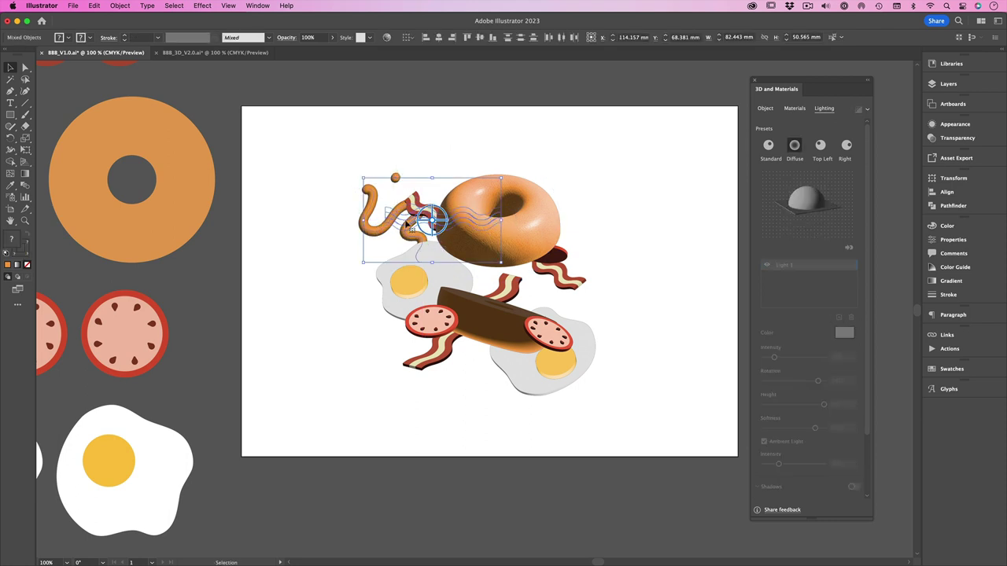
# - Try the 5 pt. Round brush on the squiggle's stroke, hiding its 3D effect during the change
pyautogui.click(395, 183)
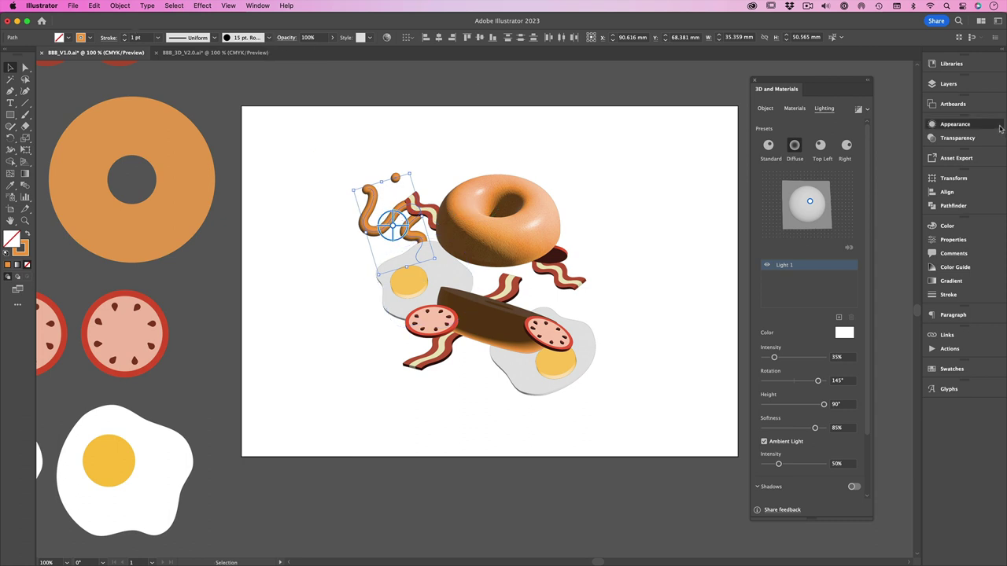
pyautogui.click(955, 125)
pyautogui.click(757, 173)
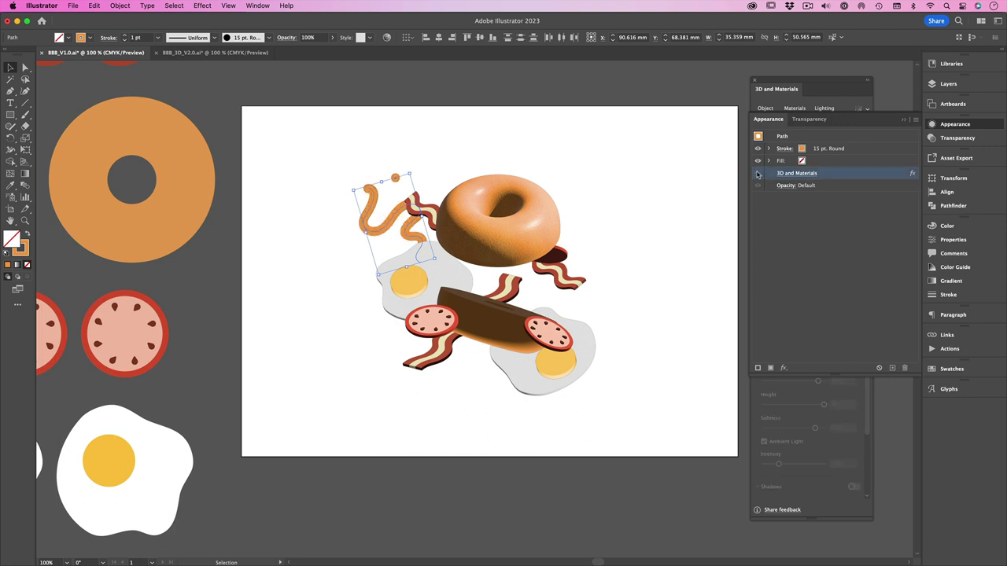
pyautogui.click(268, 37)
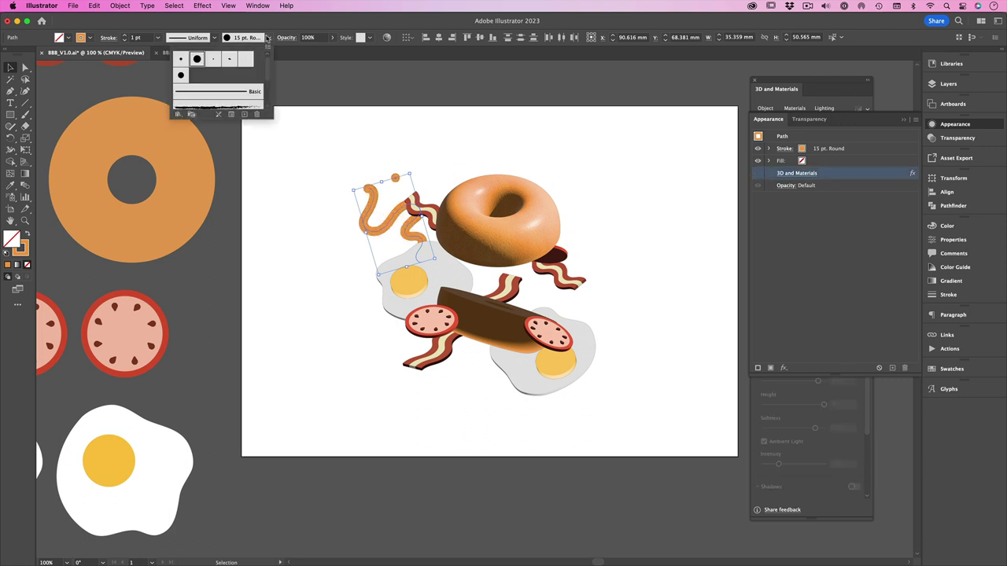
pyautogui.click(181, 74)
pyautogui.click(181, 59)
pyautogui.click(757, 173)
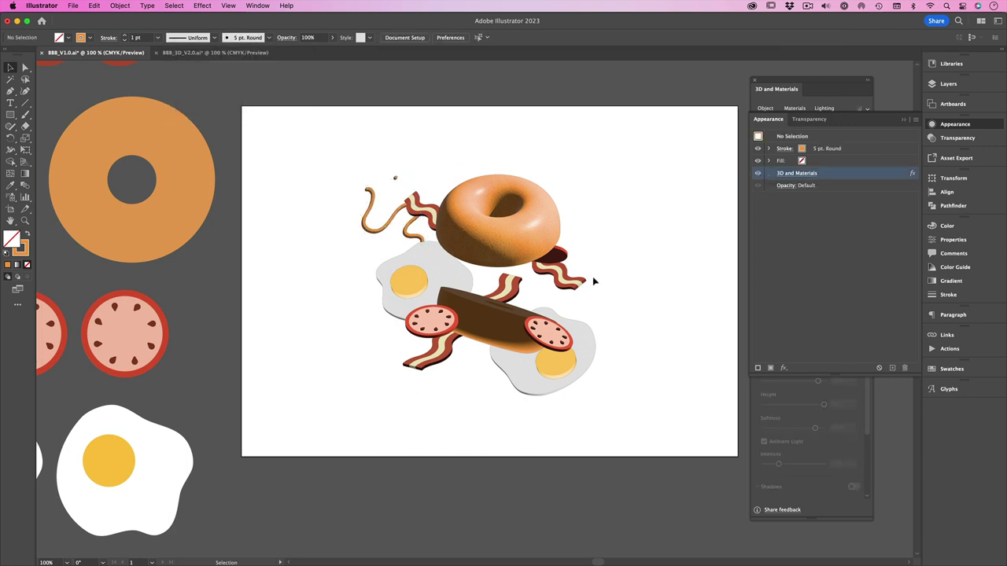
# - Apply the Touch Calligraphic Brush to the 3D squiggle's stroke
pyautogui.click(826, 149)
pyautogui.click(848, 148)
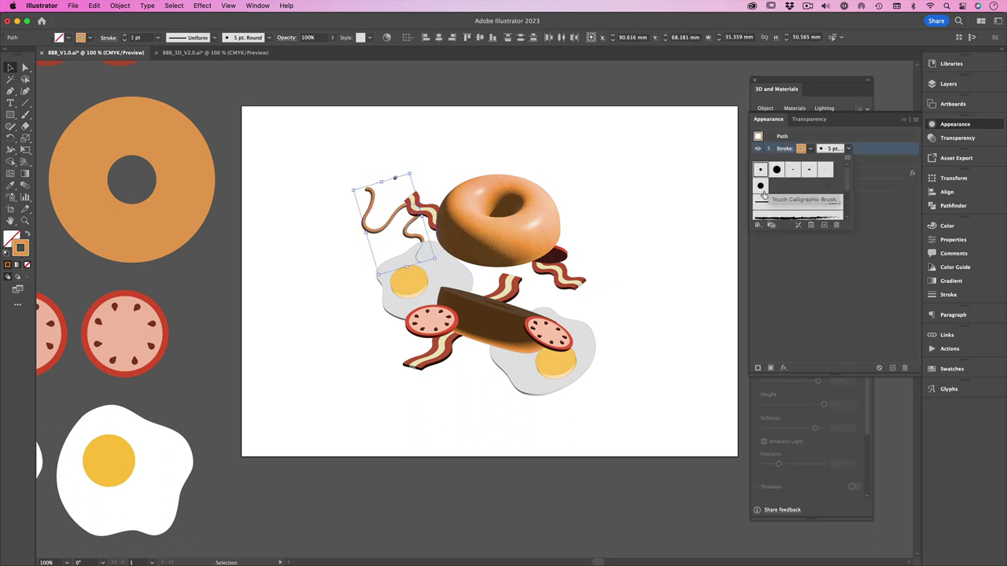
pyautogui.click(761, 187)
pyautogui.click(610, 180)
# - Paint a second 3D orange squiggle right of the upper bagel half and send it behind the other ingredients
pyautogui.press('b')
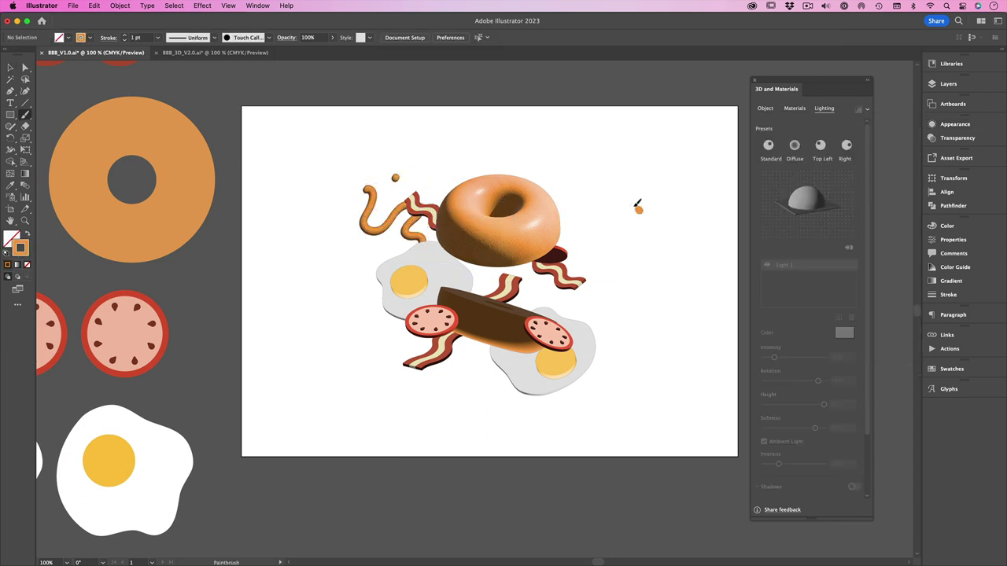
pyautogui.moveTo(638, 209)
pyautogui.mouseDown()
pyautogui.moveTo(608, 221)
pyautogui.moveTo(528, 296)
pyautogui.mouseUp()
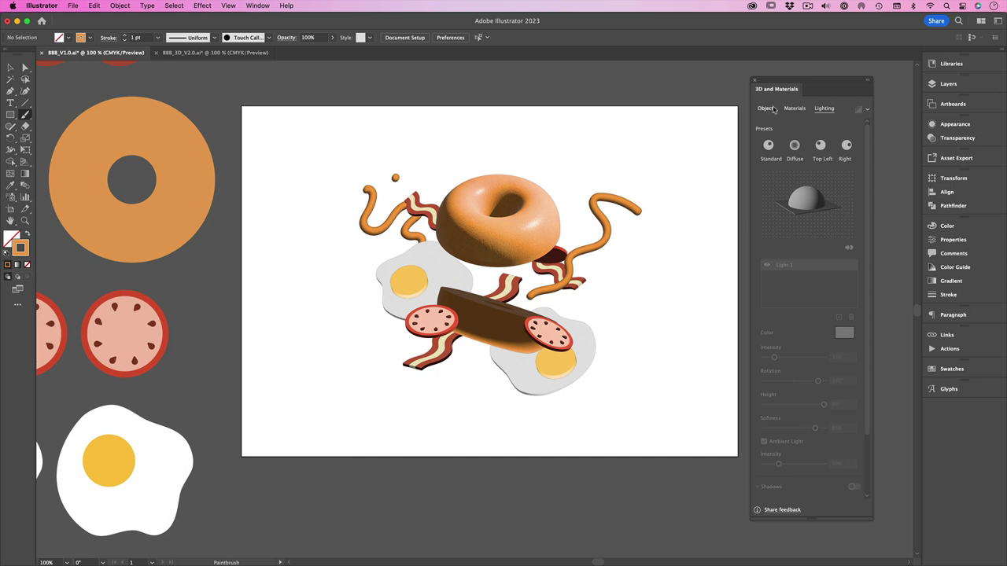
pyautogui.press('v')
pyautogui.rightClick(602, 250)
pyautogui.moveTo(630, 488)
pyautogui.click(727, 521)
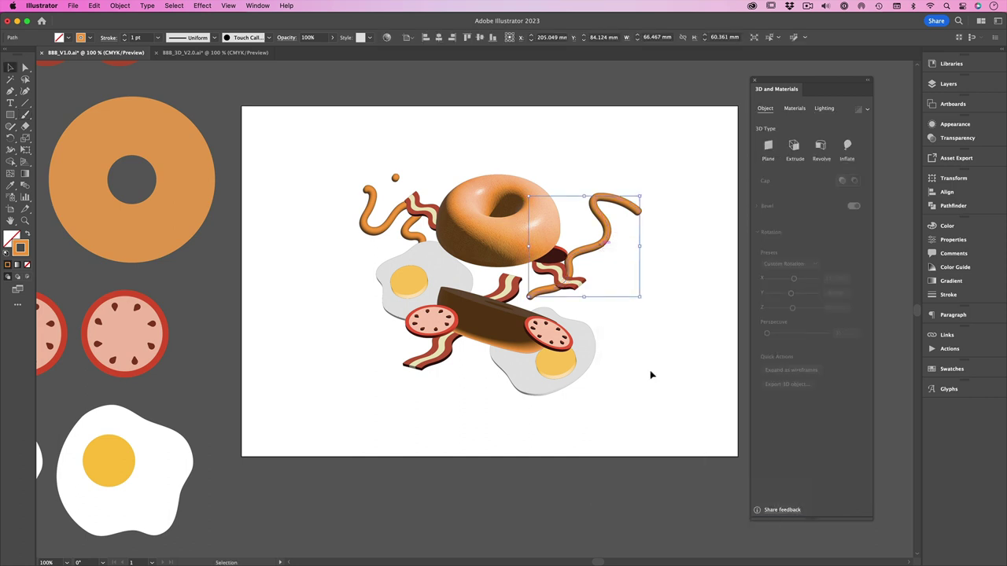
# - Move the second squiggle closer to the bagel so part of it sits behind the upper half
pyautogui.moveTo(601, 244)
pyautogui.mouseDown()
pyautogui.moveTo(575, 232)
pyautogui.moveTo(566, 211)
pyautogui.mouseUp()
pyautogui.click(643, 256)
pyautogui.click(600, 178)
# - Try painting a small orange dot on the empty area right of the bagel
pyautogui.click(25, 115)
pyautogui.click(625, 271)
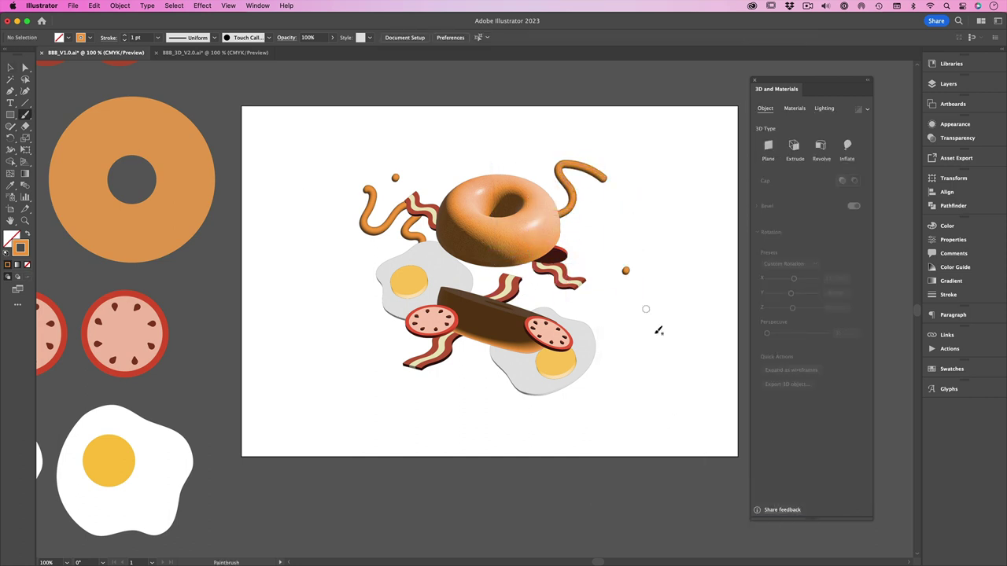
pyautogui.press('super+z')
pyautogui.click(256, 38)
pyautogui.click(231, 65)
pyautogui.press('v')
pyautogui.click(683, 339)
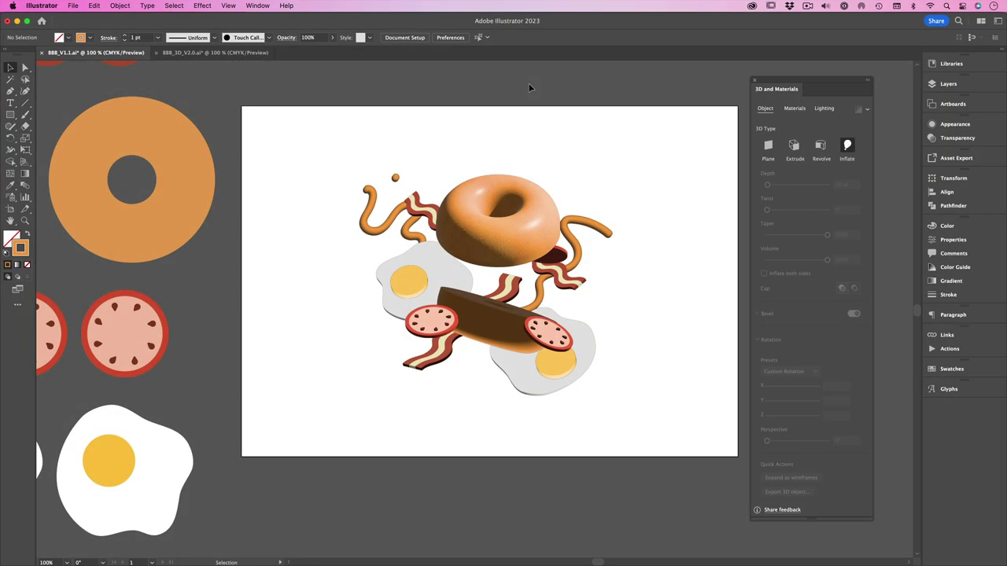
# - Render the upper and lower bagel halves with ray tracing, one after the other
pyautogui.click(618, 242)
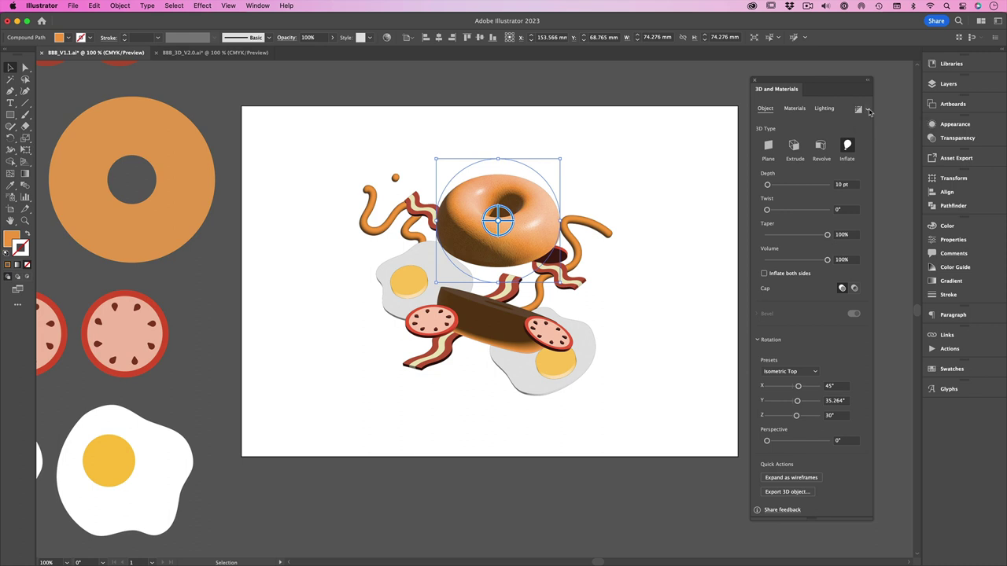
pyautogui.click(868, 111)
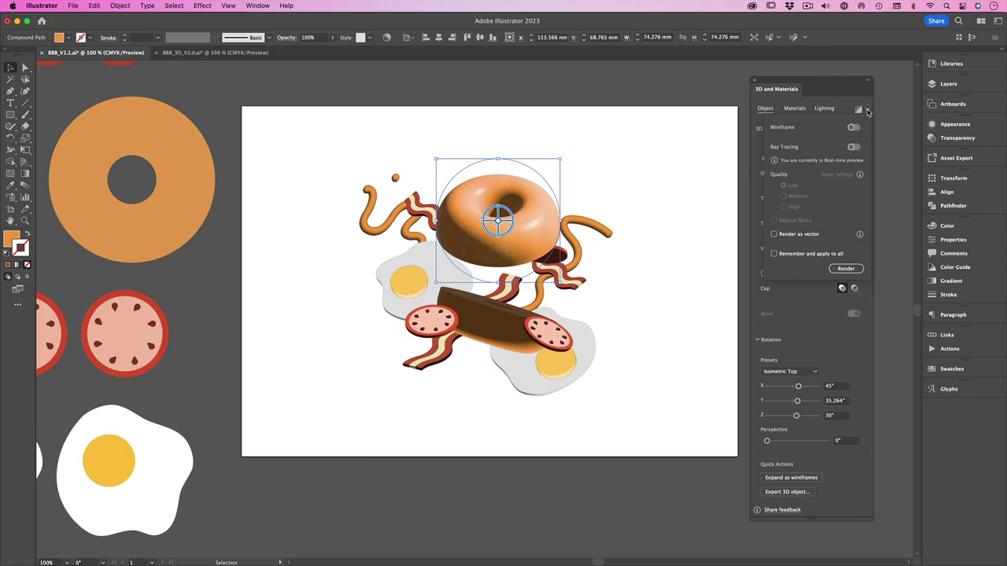
pyautogui.click(868, 110)
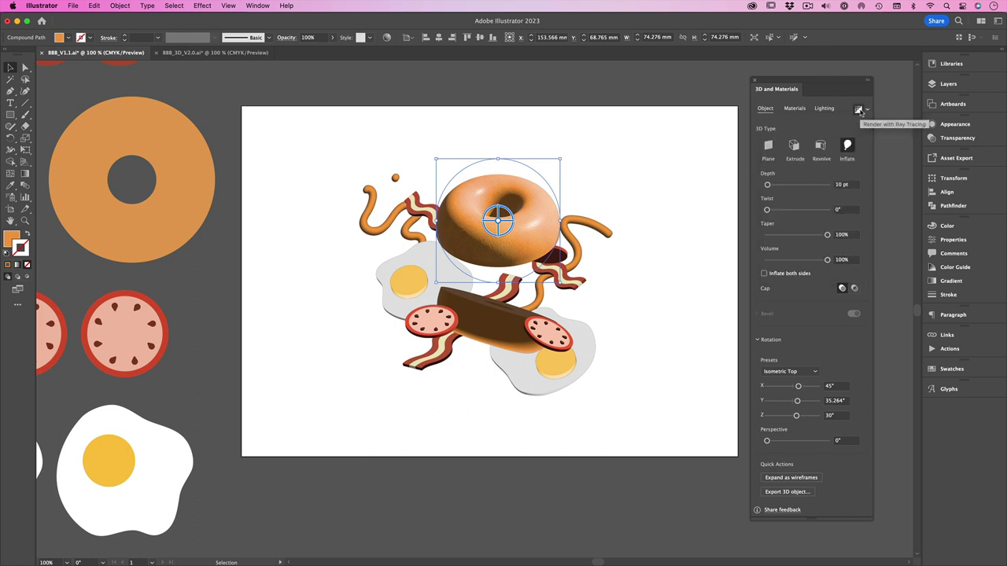
pyautogui.click(859, 110)
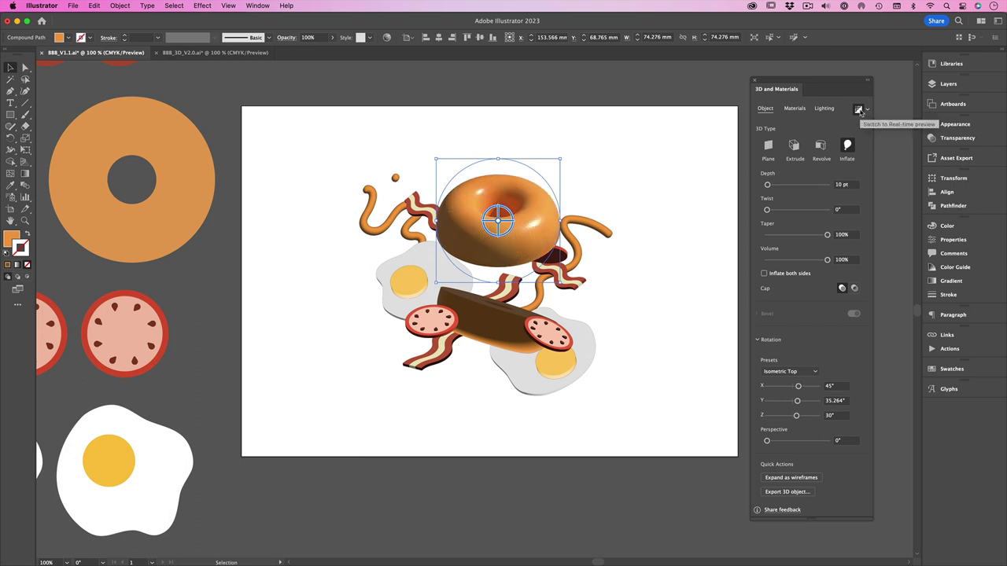
pyautogui.click(711, 165)
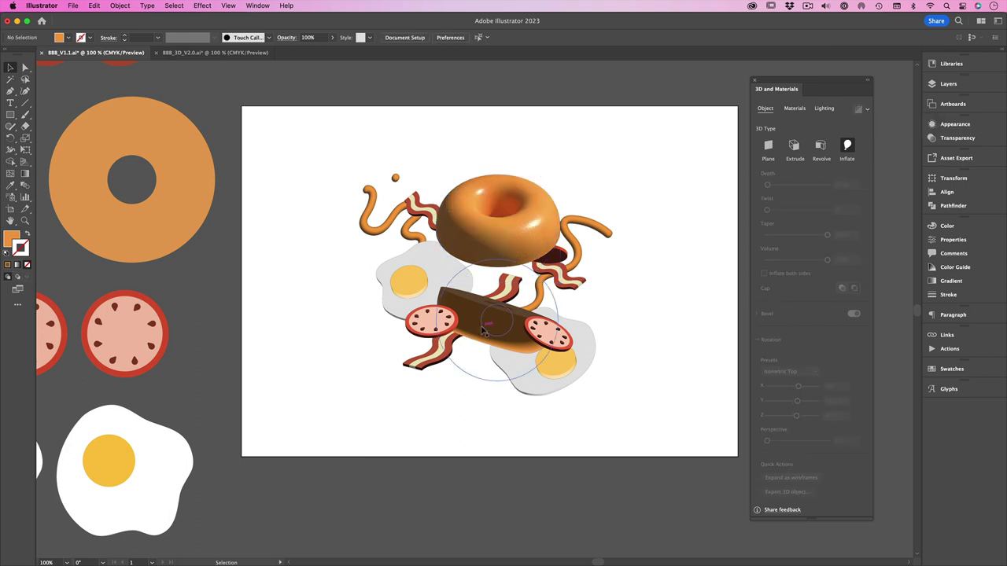
pyautogui.click(481, 327)
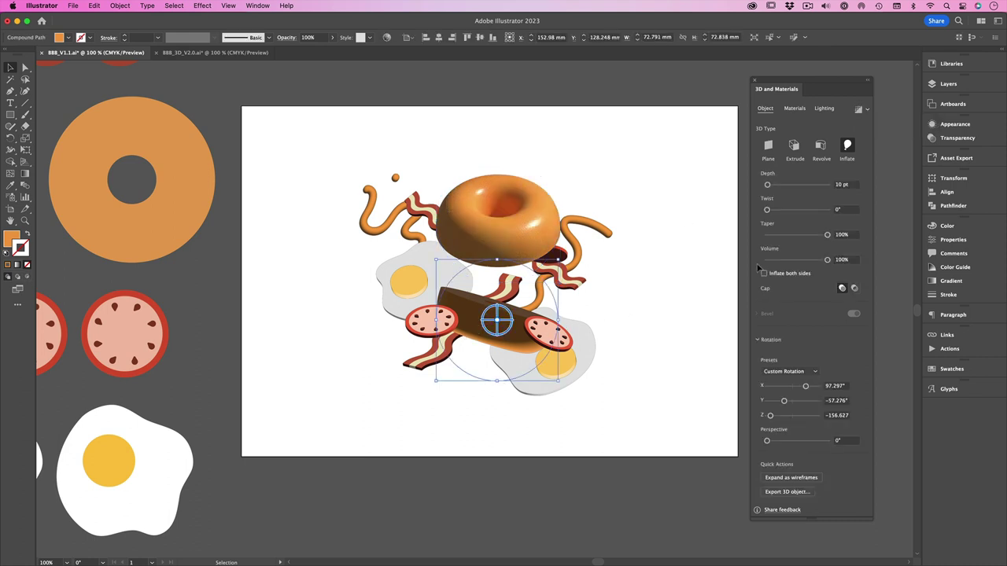
pyautogui.click(708, 346)
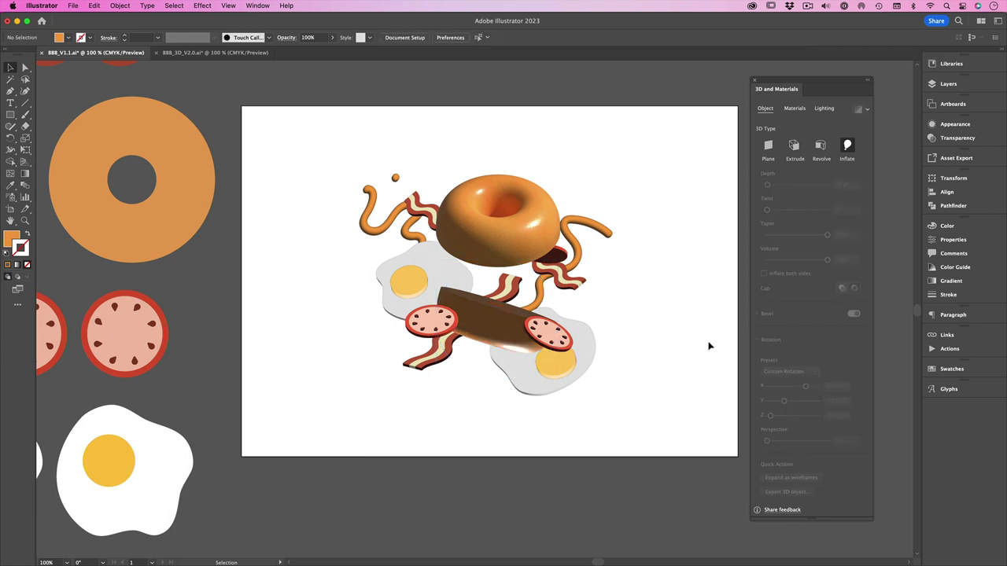
# - Render both sauce squiggles together with ray tracing, followed by the left fried egg's yolk and white
pyautogui.click(374, 233)
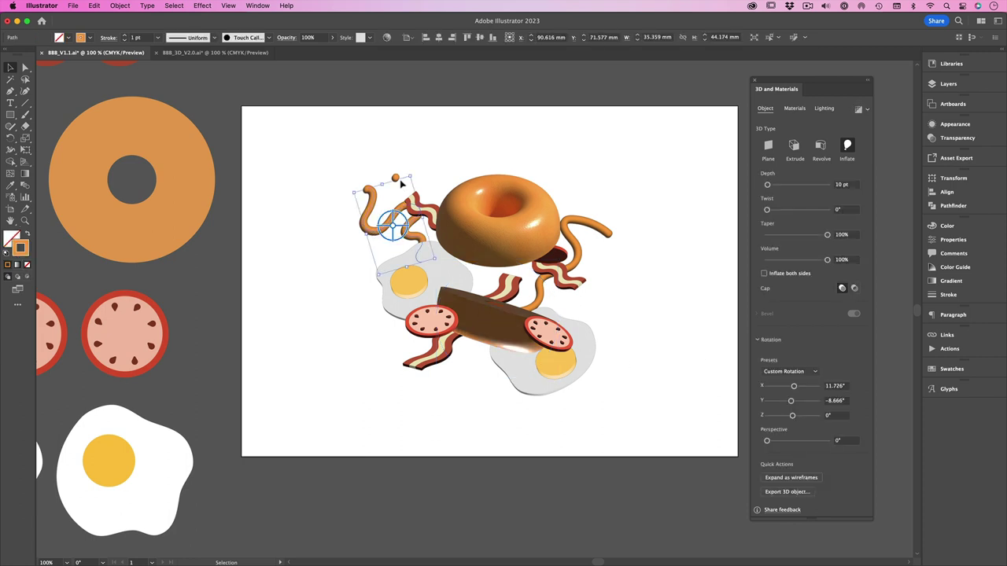
pyautogui.keyDown('shift'); pyautogui.click(586, 226); pyautogui.keyUp('shift')
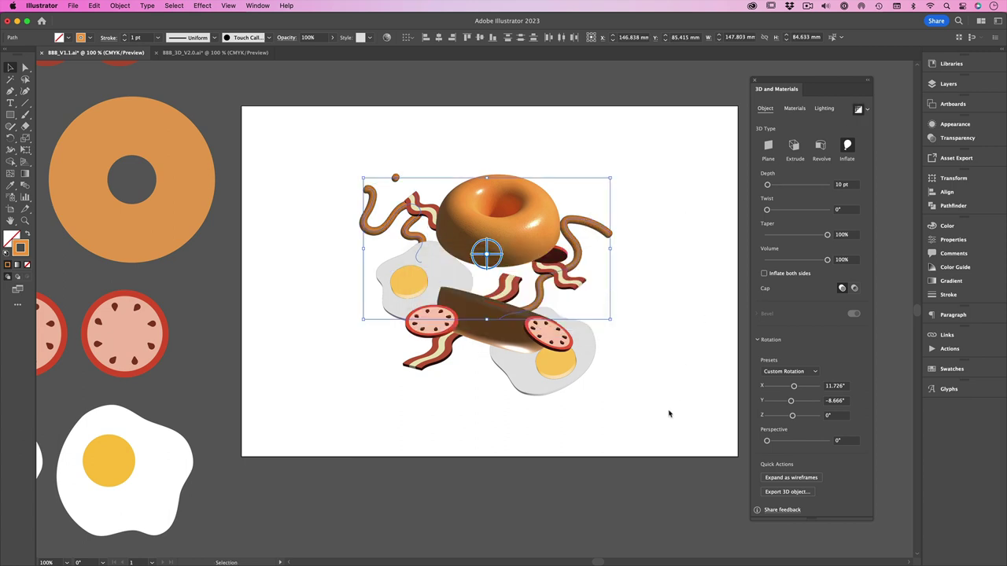
pyautogui.click(668, 413)
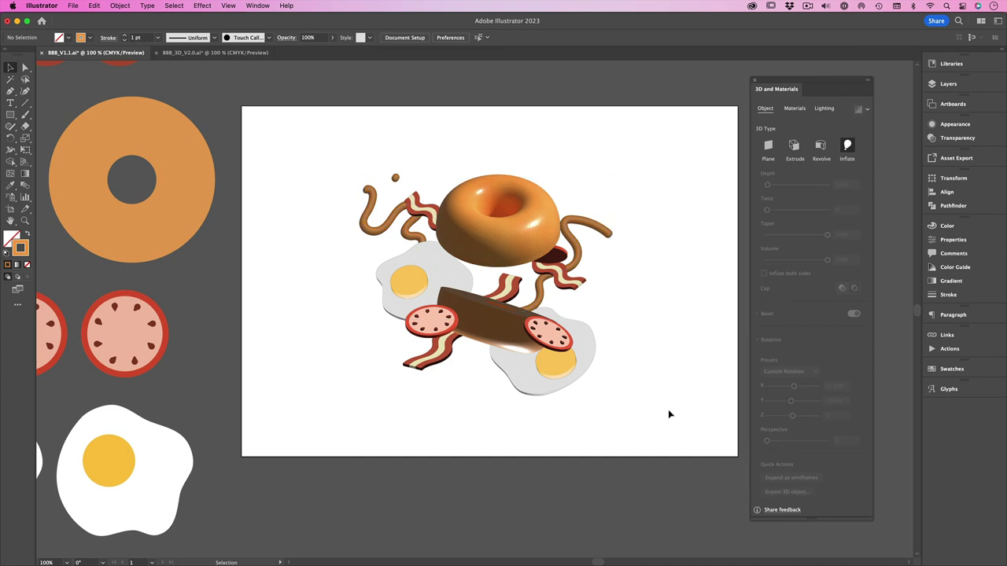
pyautogui.click(423, 284)
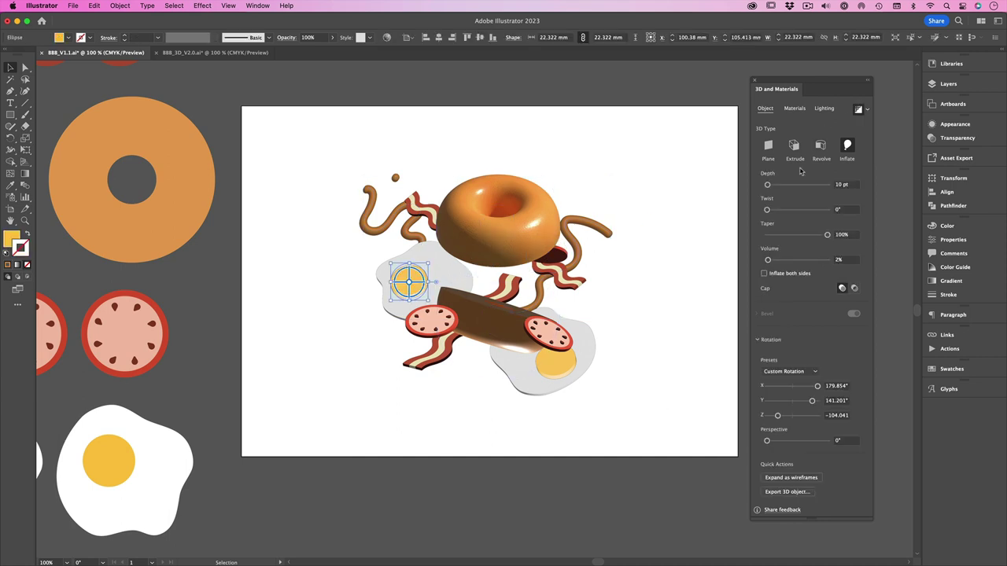
pyautogui.click(453, 275)
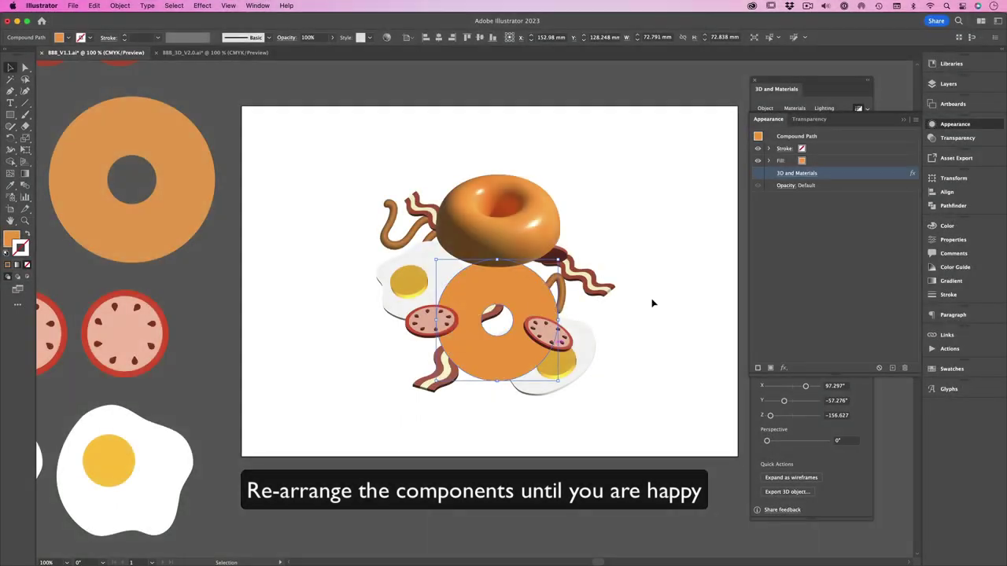
# - Turn the lower bagel half's 3D and Materials effect back on and slightly adjust its Y rotation
pyautogui.click(757, 173)
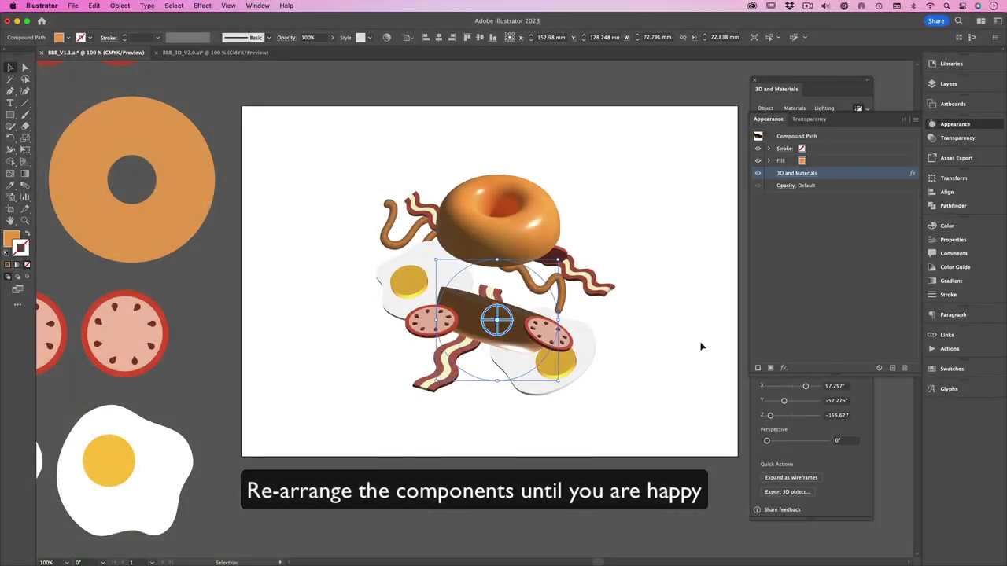
pyautogui.moveTo(784, 401); pyautogui.dragTo(789, 400)
pyautogui.click(687, 414)
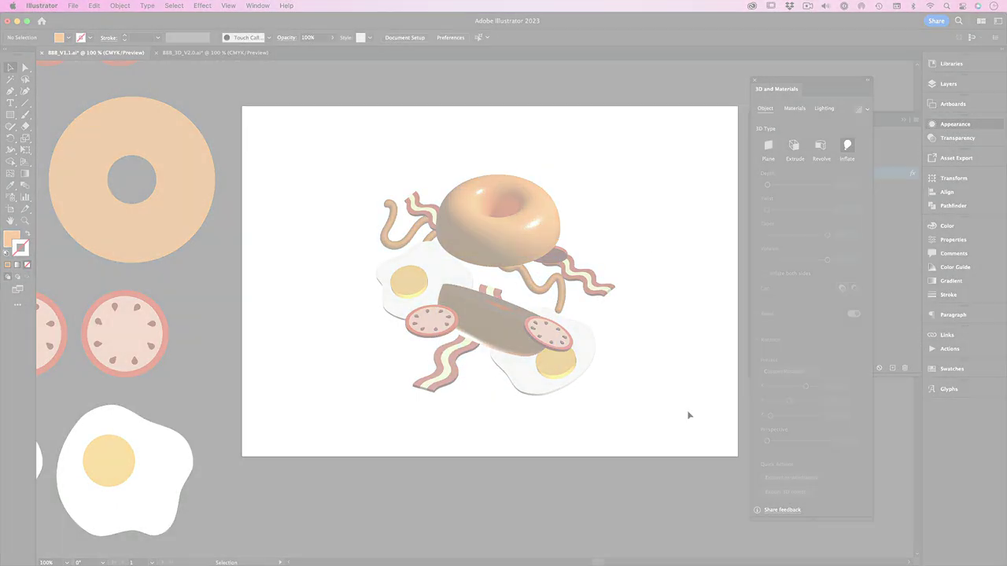